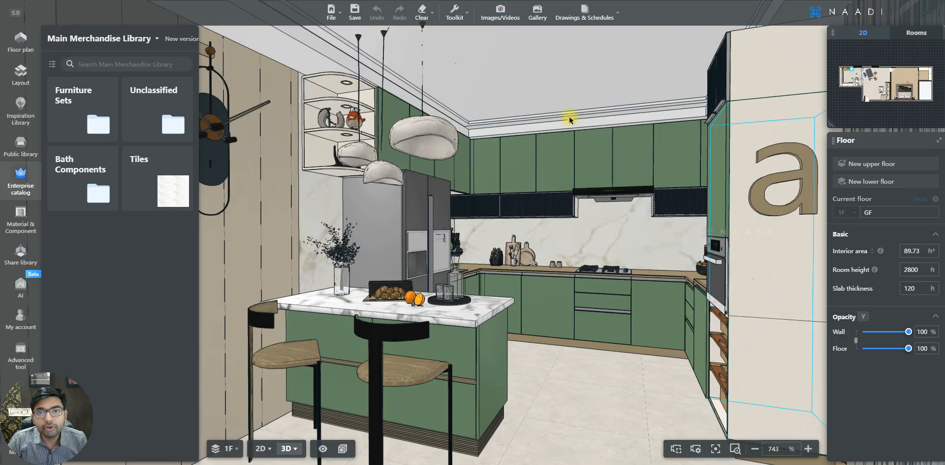
- Enter the Images/Videos rendering mode and bring the camera closer to the green kitchen cabinets
left_click(500, 15)
left_click_drag(300, 215, 637, 214)
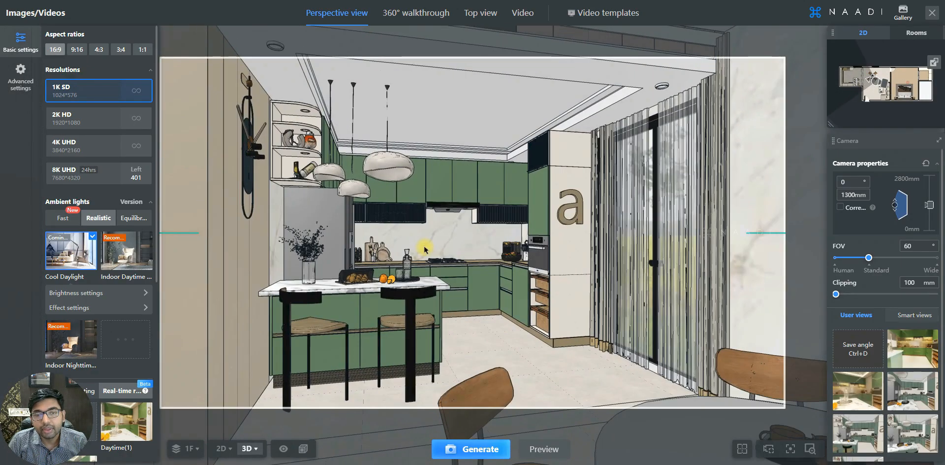
scroll(424, 250, "up", 5)
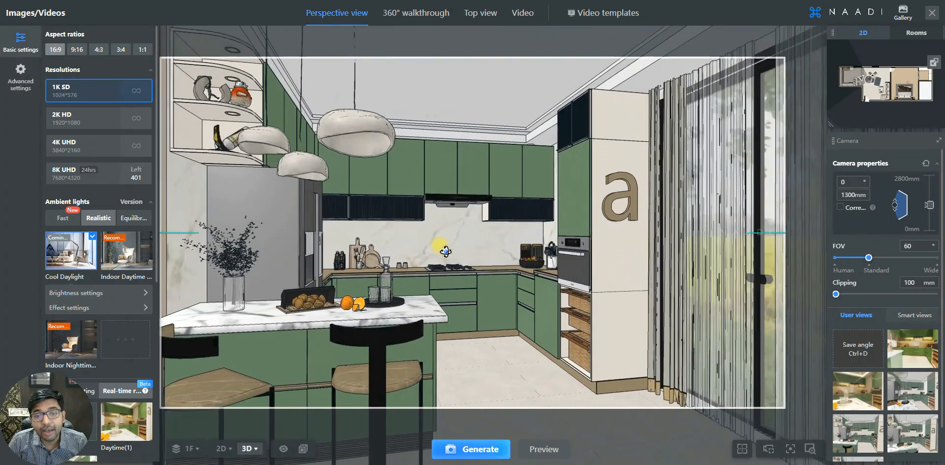
scroll(445, 251, "up", 5)
scroll(468, 249, "up", 3)
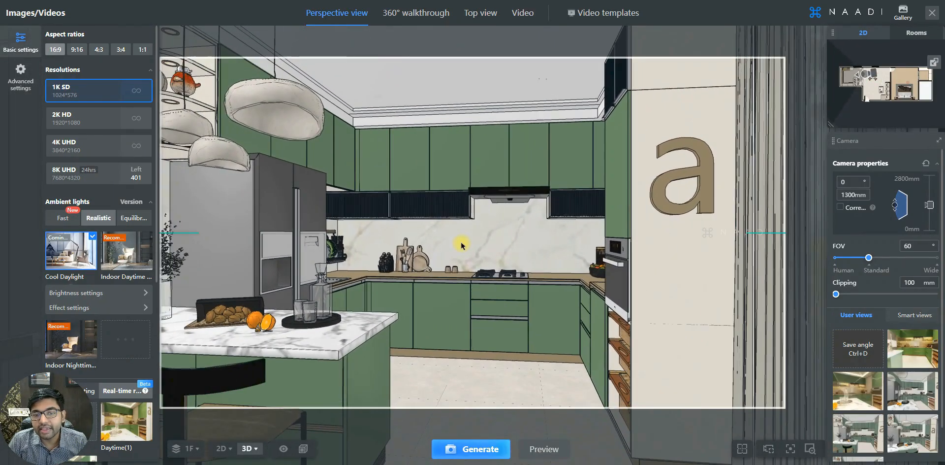
- Adjust the camera's sideways position and height, settling on a camera height of 1232 mm
key("a")
key("d")
key("q")
key("e")
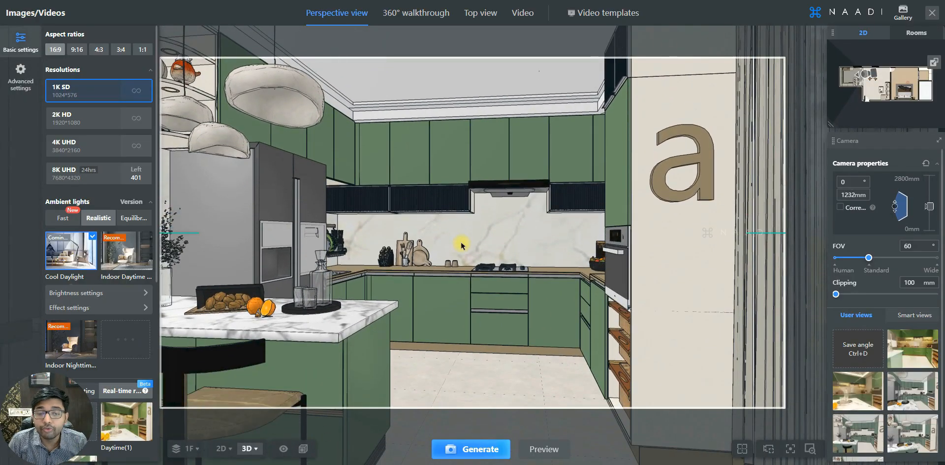
key("w")
key("s")
key("a")
key("d")
key("q")
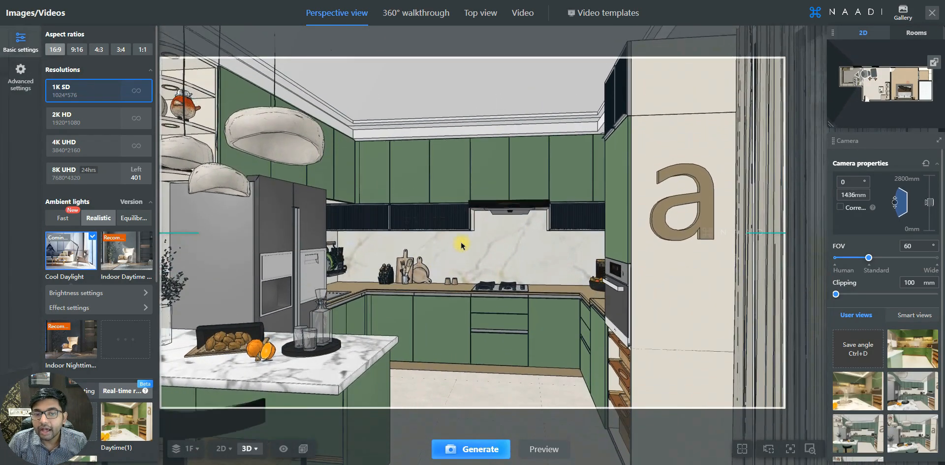
key("e")
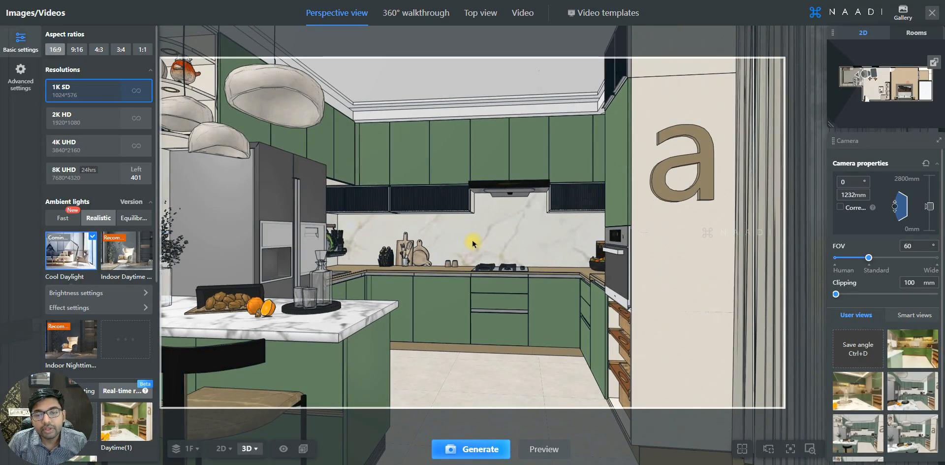
- Turn and advance the camera to frame the marble island, refrigerator and back-wall cabinets
left_click_drag(472, 241, 605, 264)
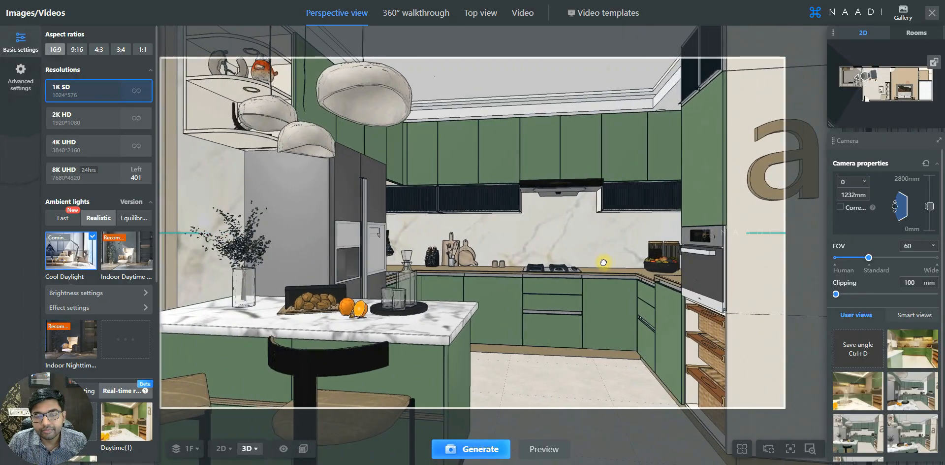
key("a")
key("w")
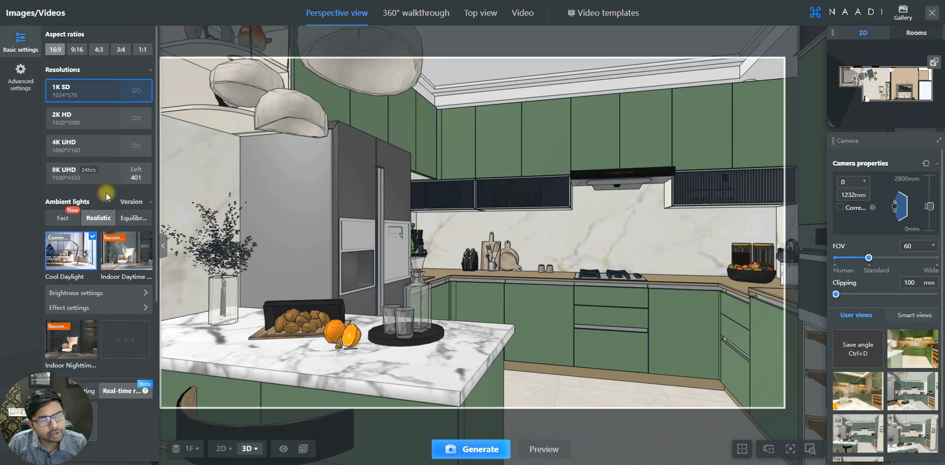
- Create a new real-time rendering light scheme from the Daytime template
scroll(105, 193, "down", 4)
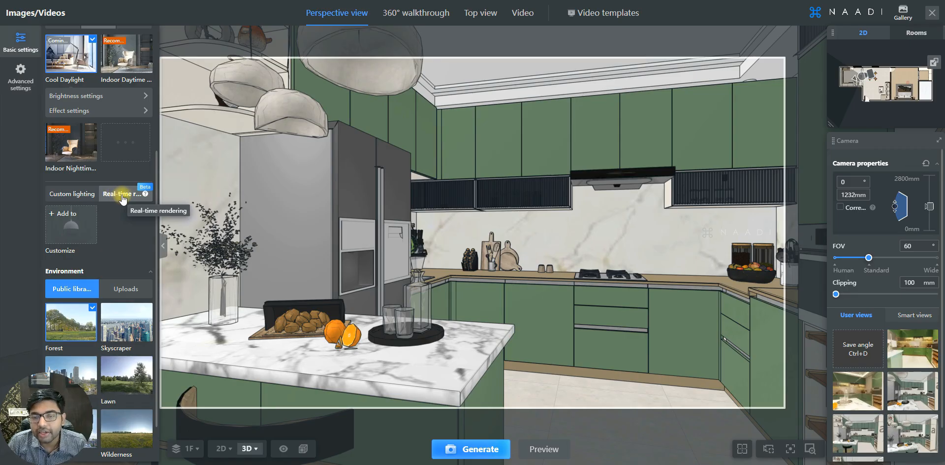
left_click(89, 197)
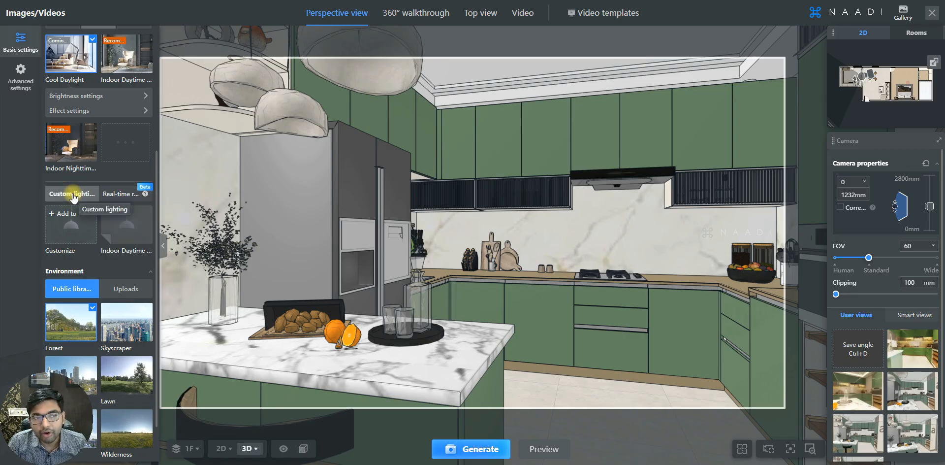
left_click(119, 194)
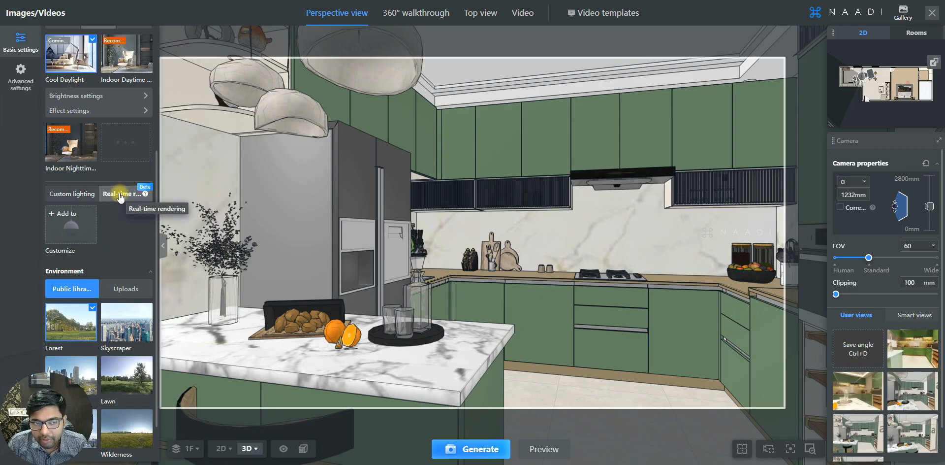
left_click(79, 221)
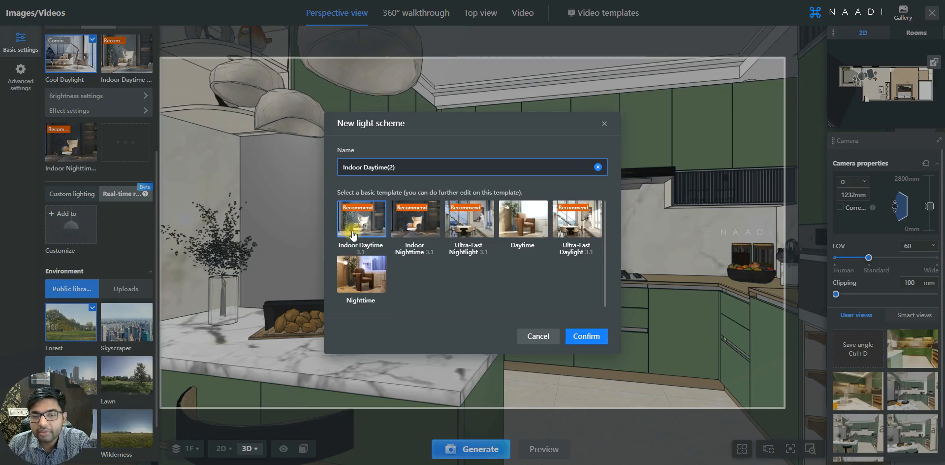
left_click(508, 225)
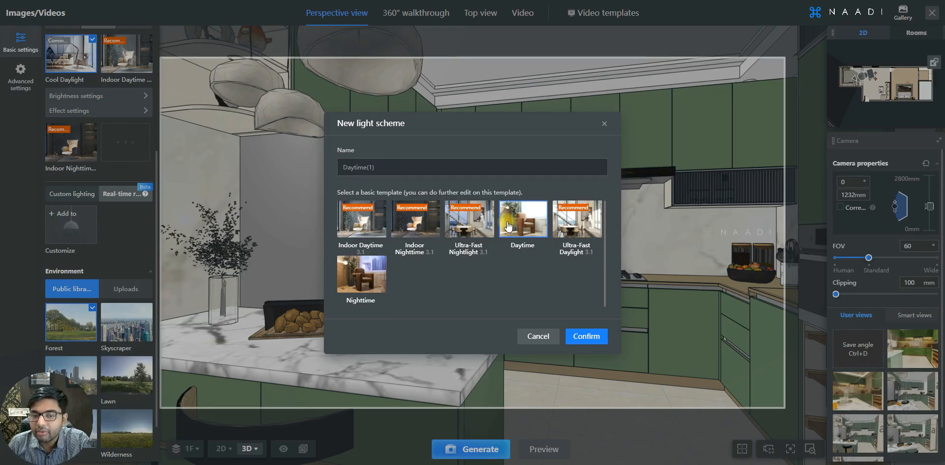
left_click(579, 335)
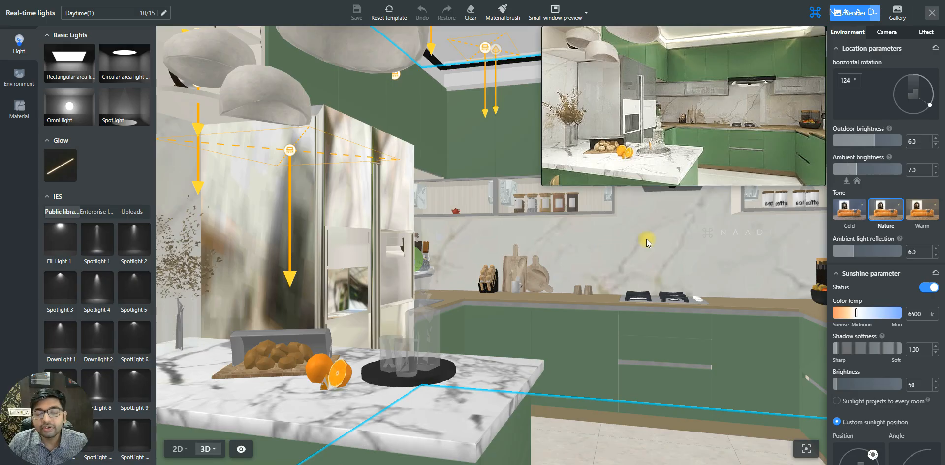
- Examine the kitchen's real-time render preview from different camera distances and angles
left_click_drag(648, 239, 624, 228)
left_click(507, 232)
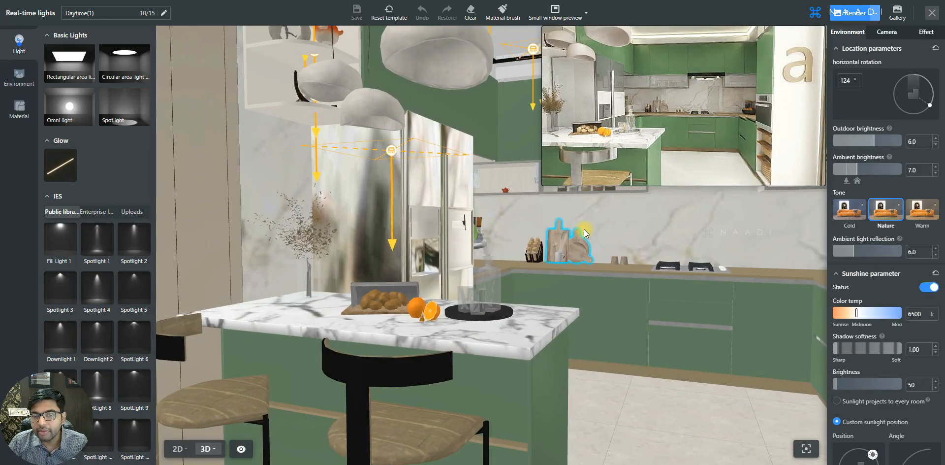
left_click_drag(585, 233, 622, 230)
scroll(622, 230, "down", 3)
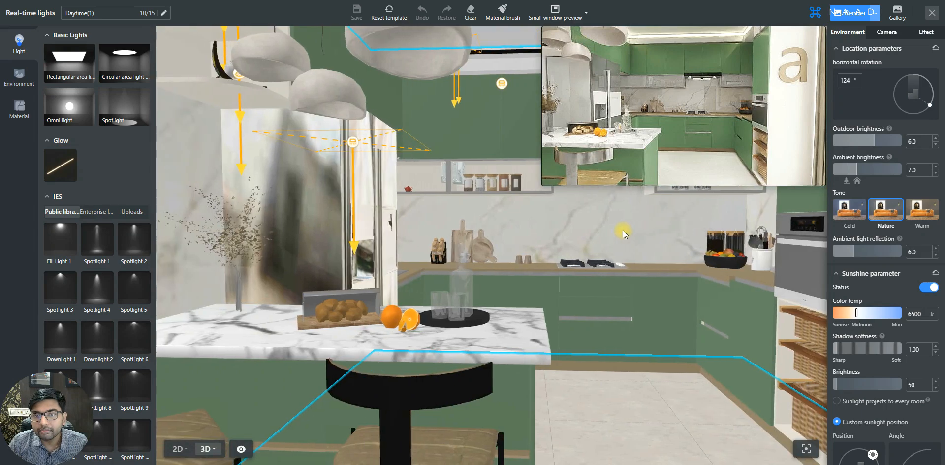
scroll(620, 232, "up", 5)
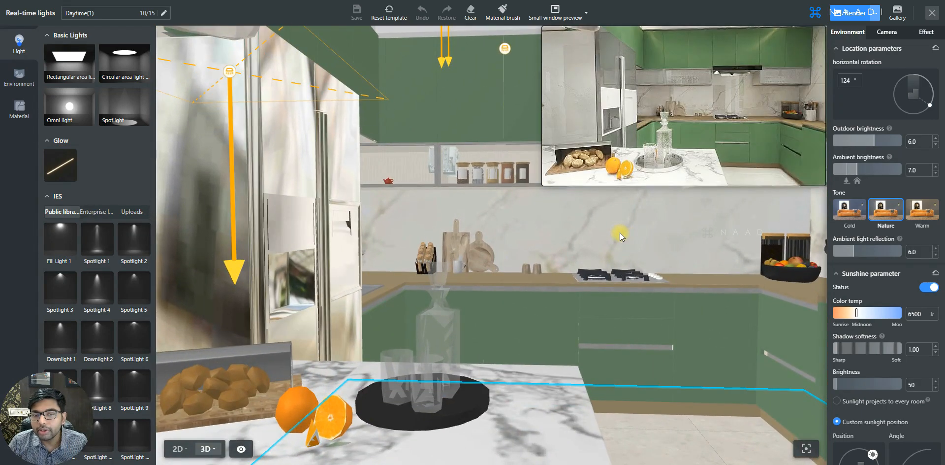
scroll(619, 232, "down", 5)
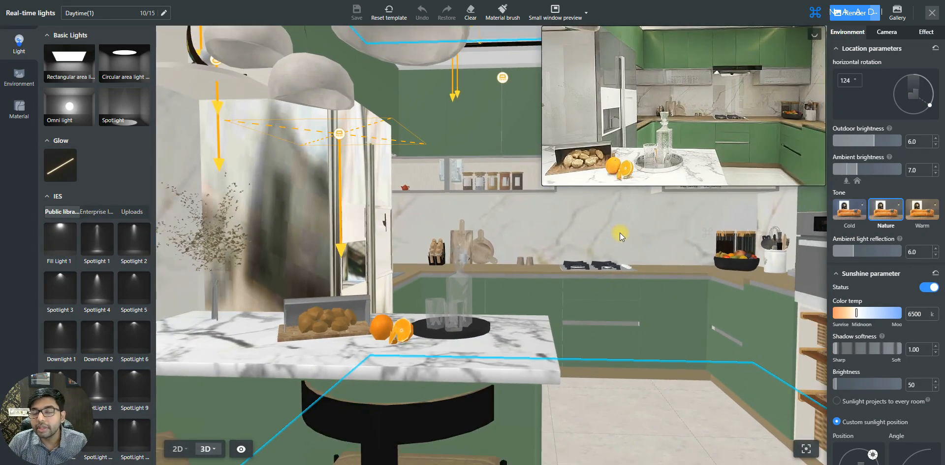
scroll(619, 232, "down", 3)
scroll(619, 233, "up", 3)
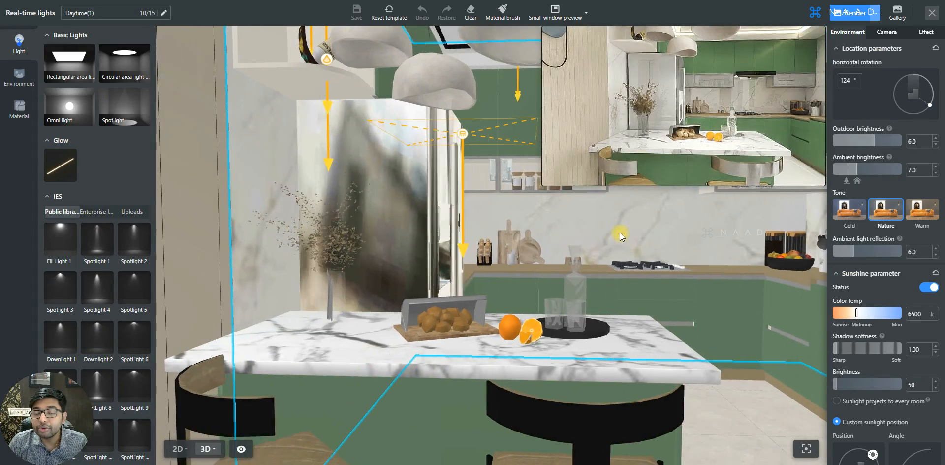
scroll(619, 233, "down", 4)
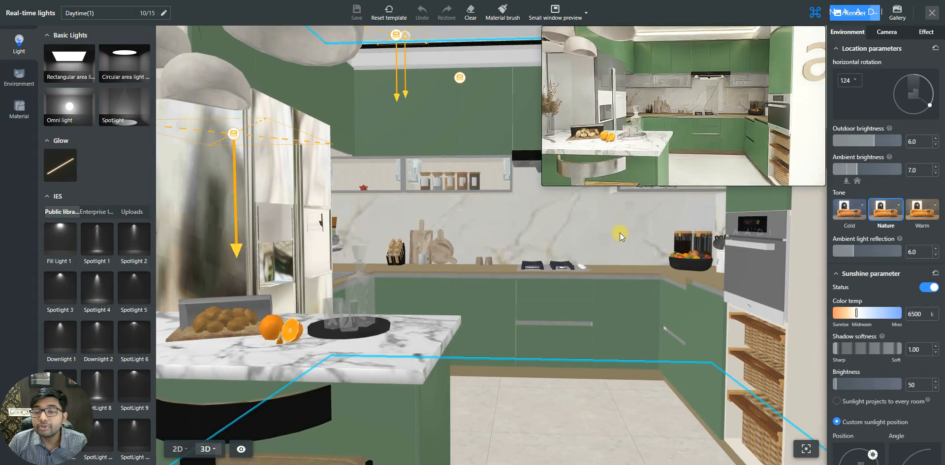
scroll(619, 232, "up", 2)
scroll(619, 232, "down", 3)
scroll(619, 232, "up", 3)
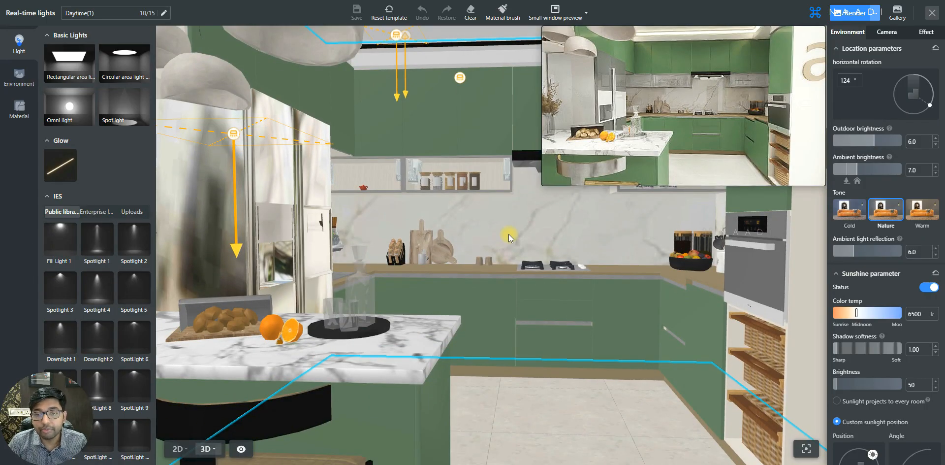
left_click_drag(509, 235, 623, 224)
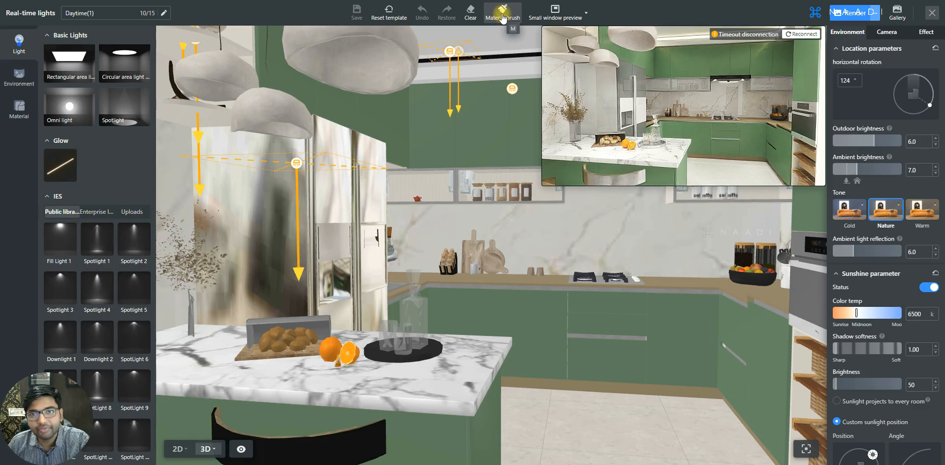
- Inspect the marble backsplash's material parameters from a wider kitchen view, then deselect it
mouse_move(555, 15)
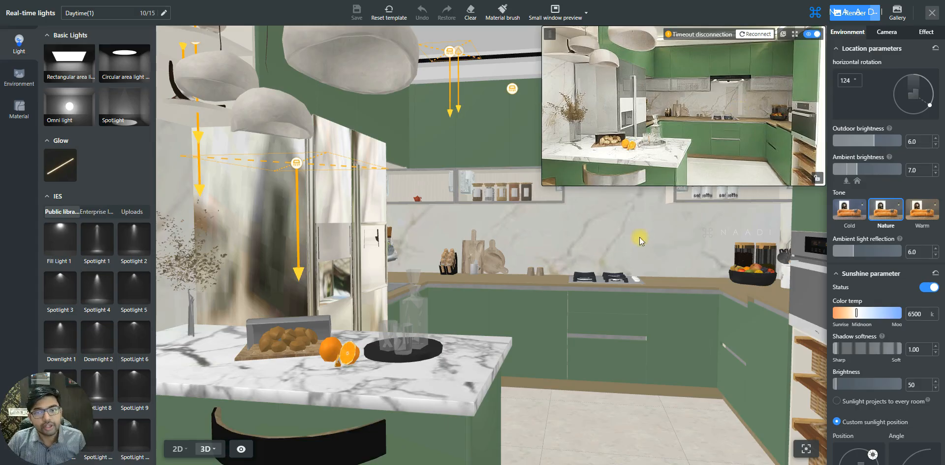
scroll(565, 242, "down", 1)
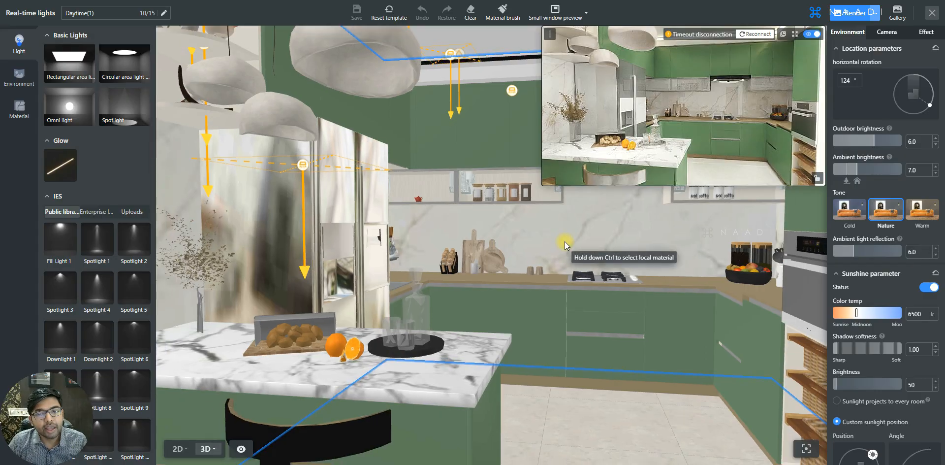
left_click(565, 241)
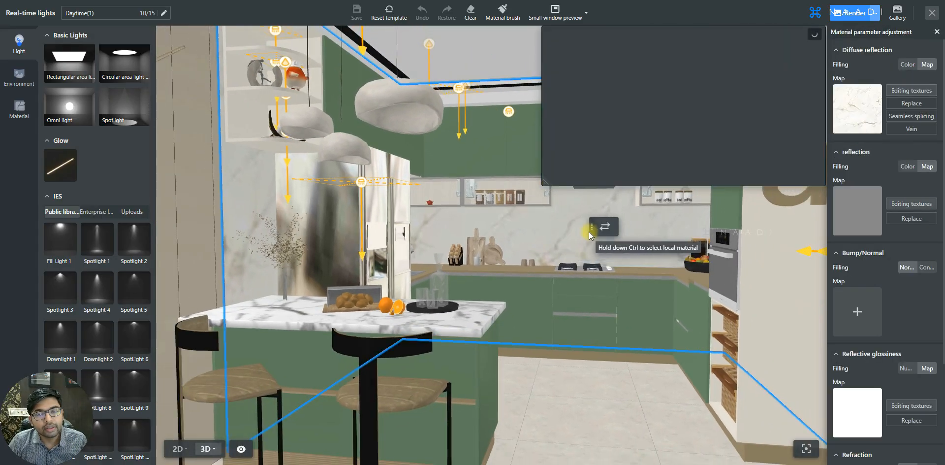
left_click_drag(582, 233, 546, 235)
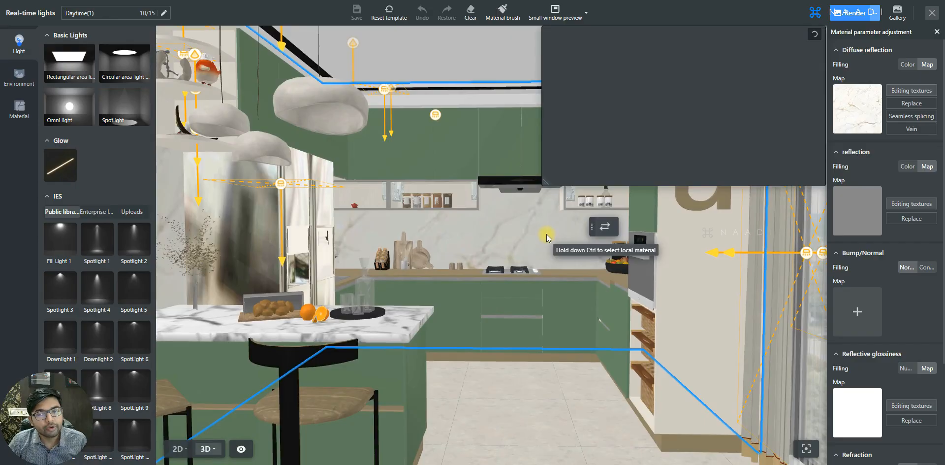
left_click(536, 228)
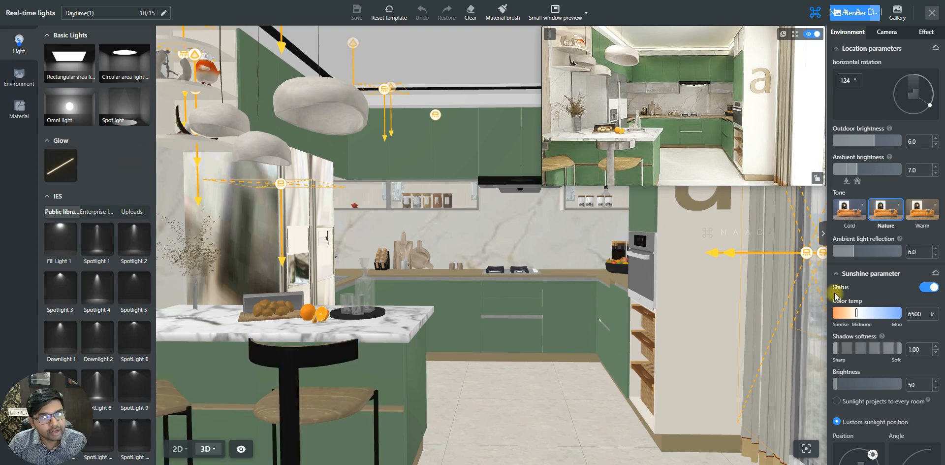
- View the real-time render at full screen and in a detached window, returning it to the small window preview
left_click(795, 35)
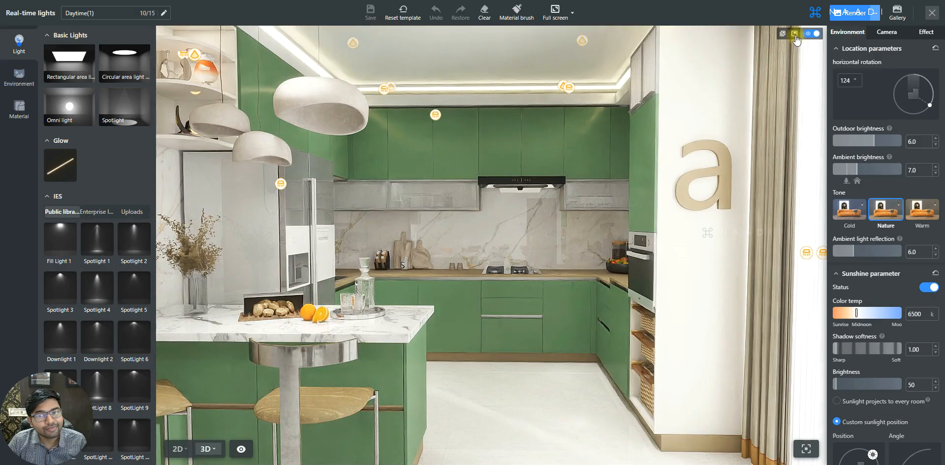
key("a")
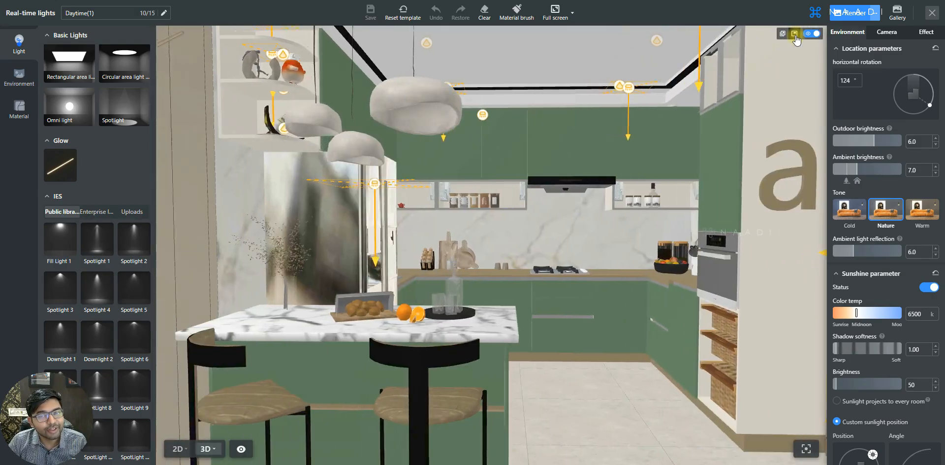
key("w")
key("w")
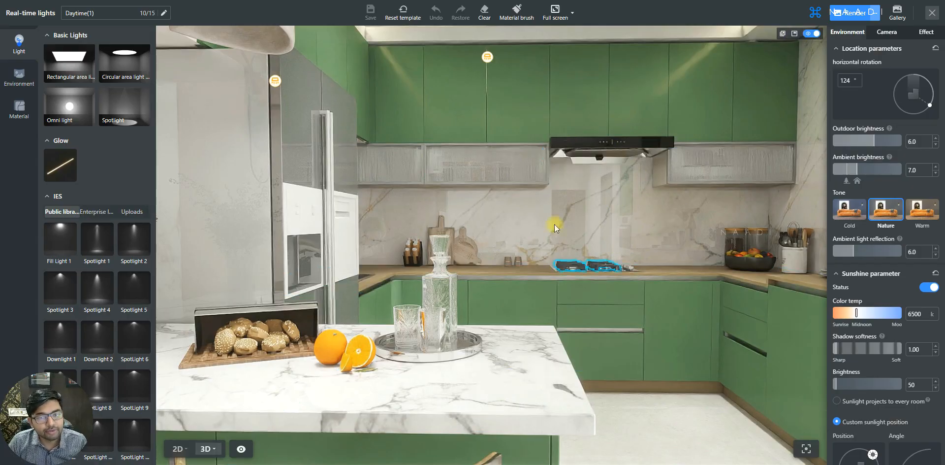
left_click(795, 34)
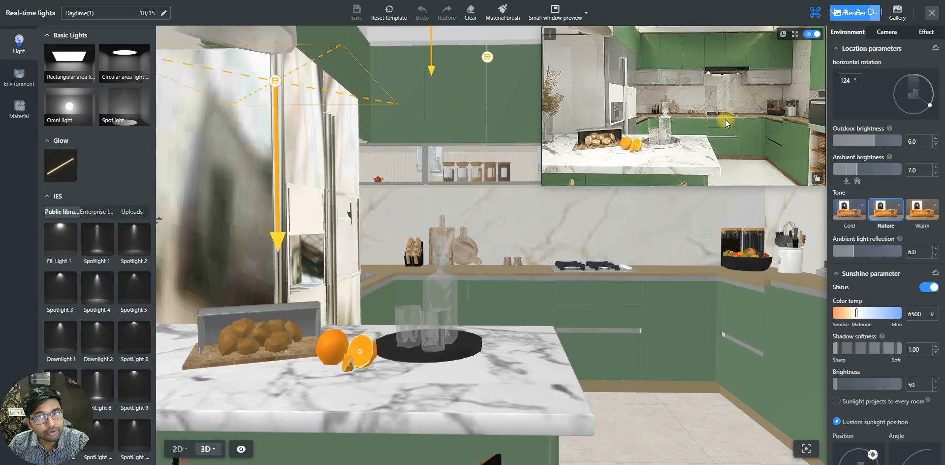
left_click(783, 34)
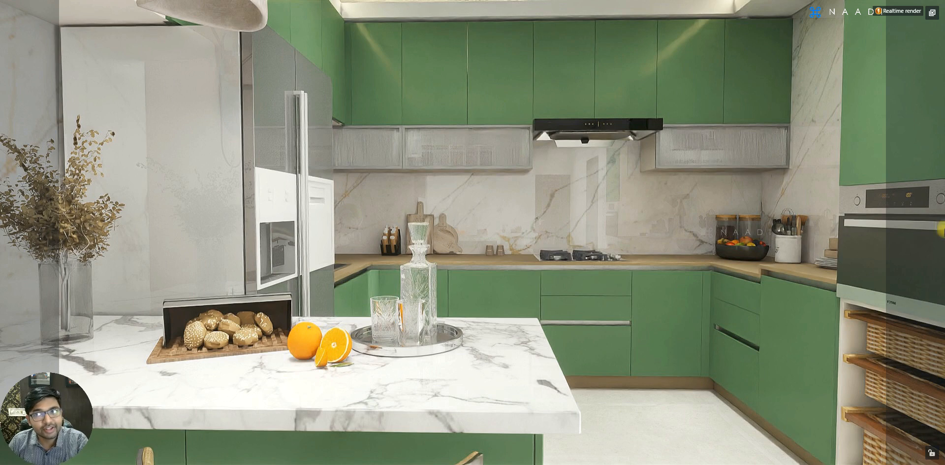
left_click(932, 15)
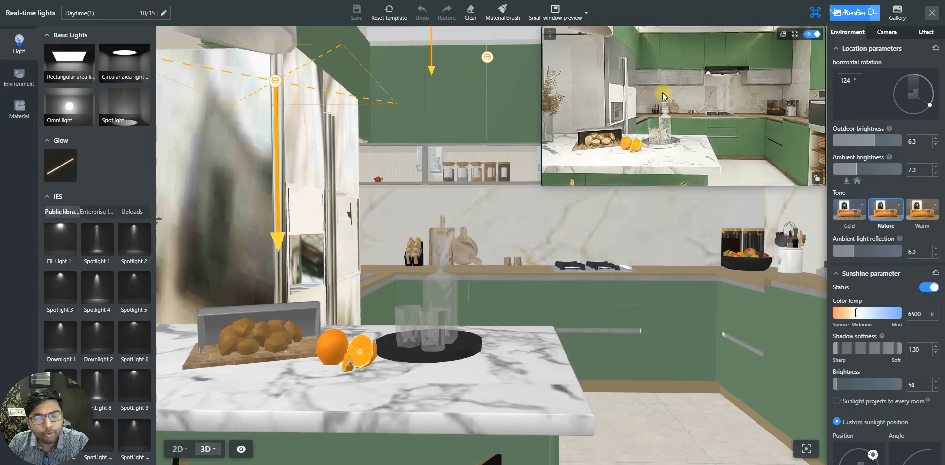
- Turn off the small real-time render preview
left_click(813, 35)
left_click(810, 35)
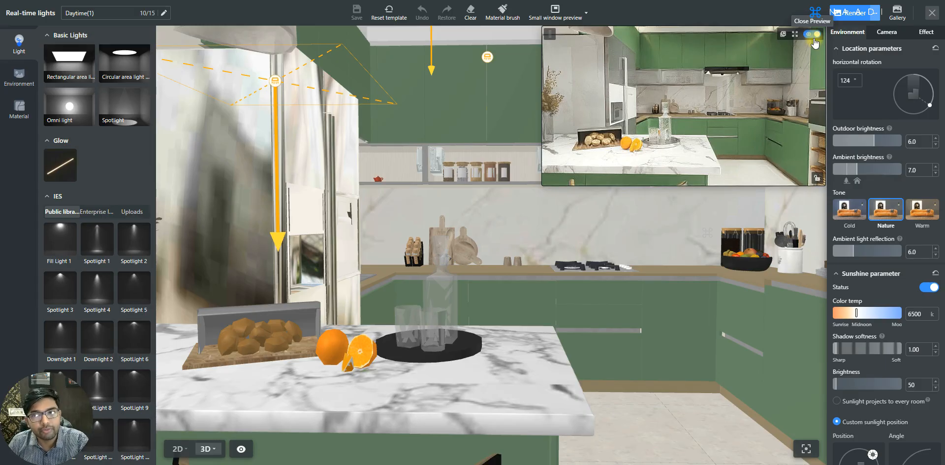
left_click(814, 34)
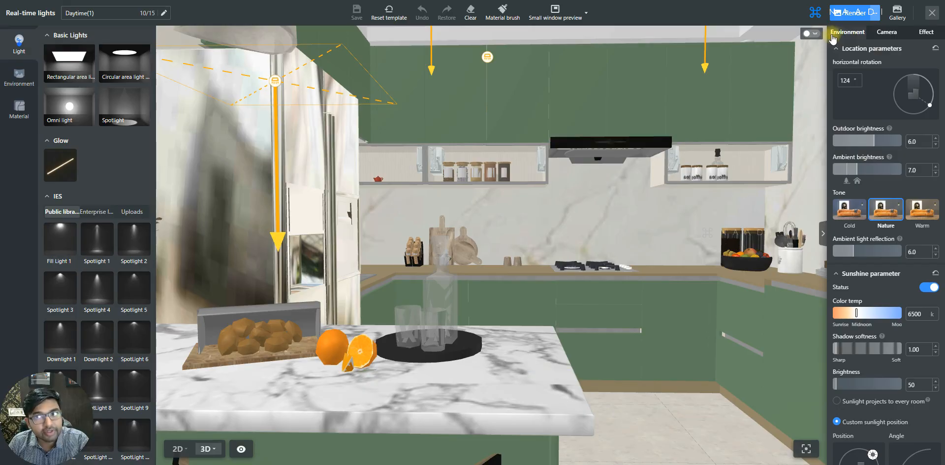
- Look through the camera and effect settings of the Daytime(1) scheme, ending on its environment settings
left_click(887, 35)
left_click(919, 35)
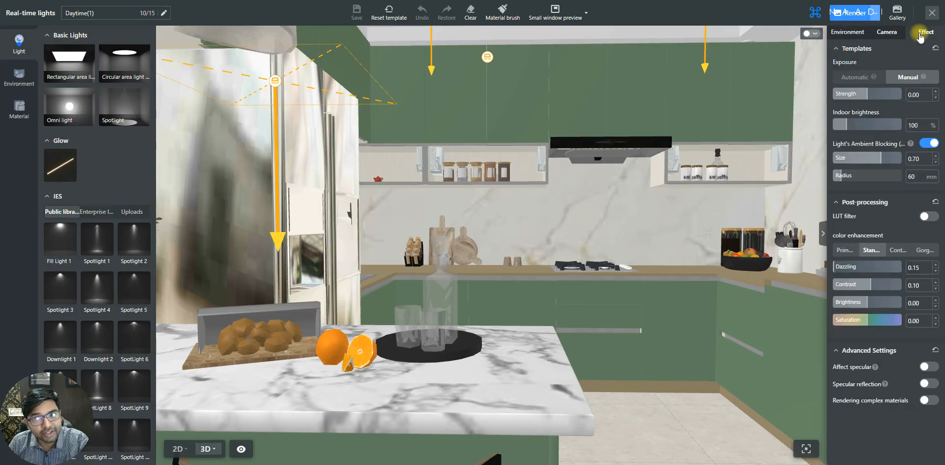
left_click(854, 34)
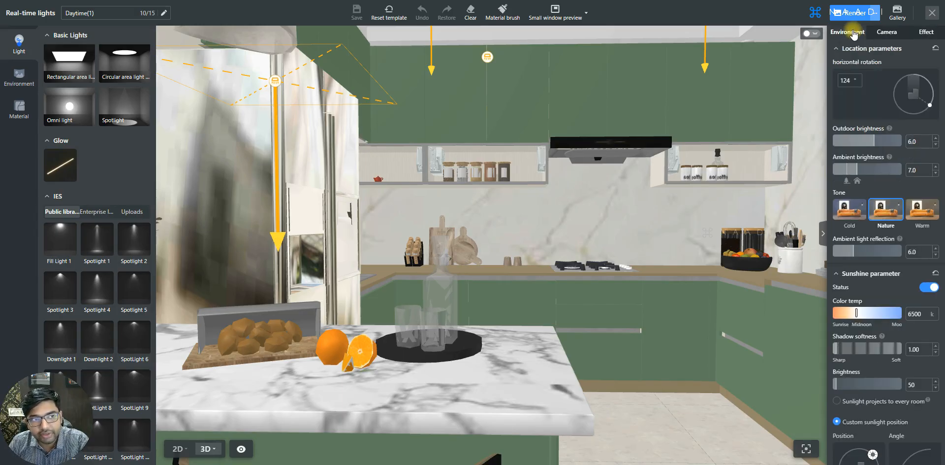
- Browse the light, environment and material libraries, including the full public collection of outdoor panoramas
left_click(20, 41)
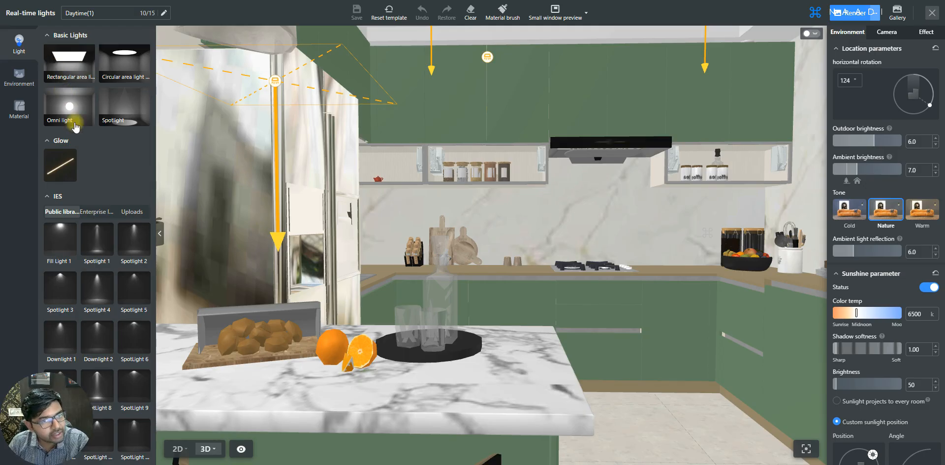
left_click(22, 76)
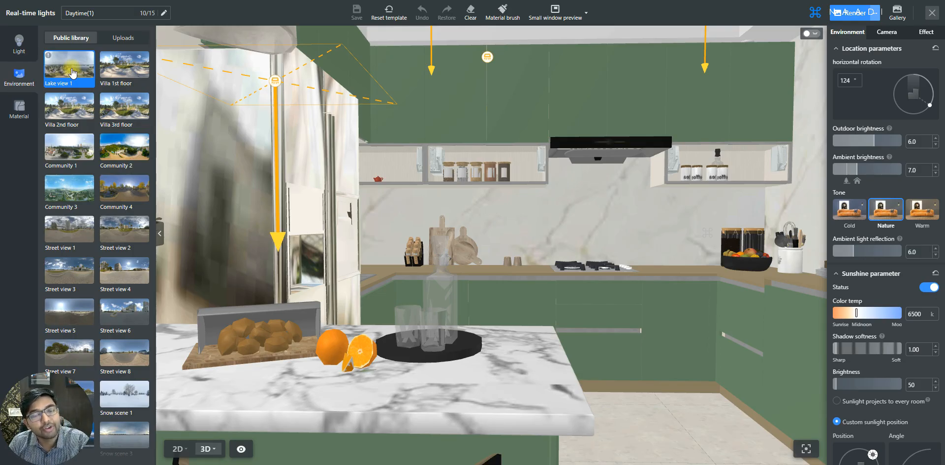
scroll(79, 94, "down", 5)
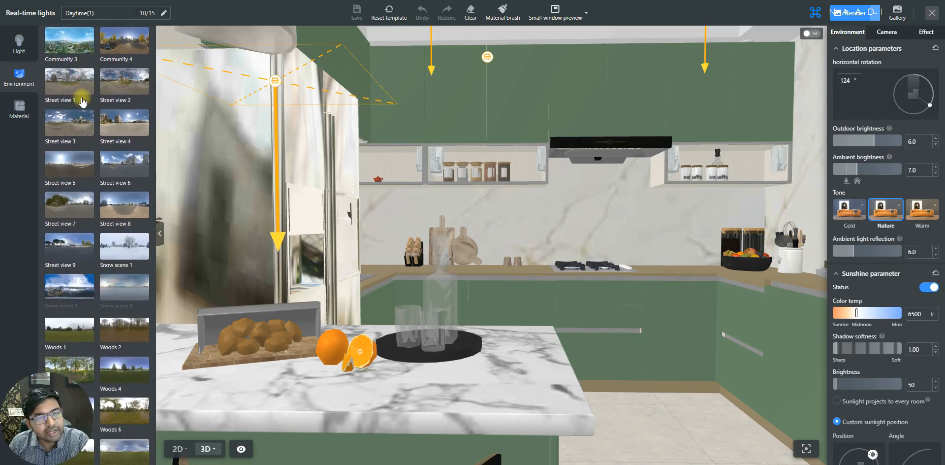
scroll(82, 102, "down", 5)
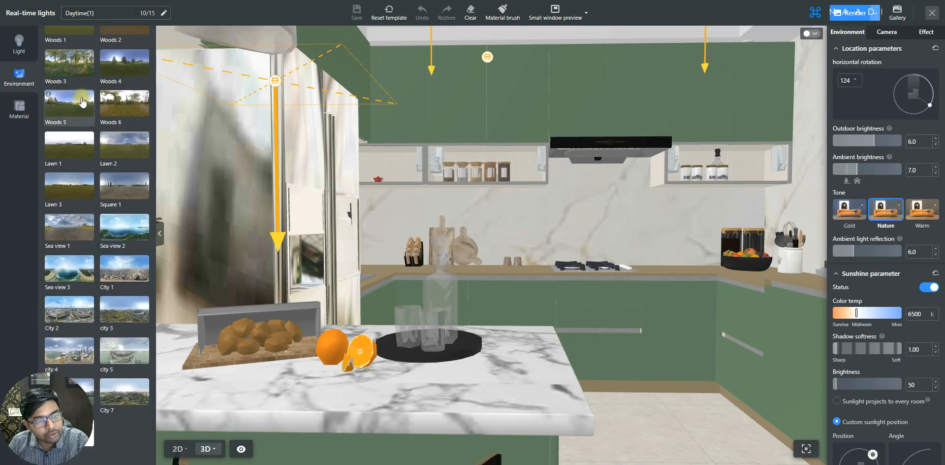
scroll(94, 259, "up", 10)
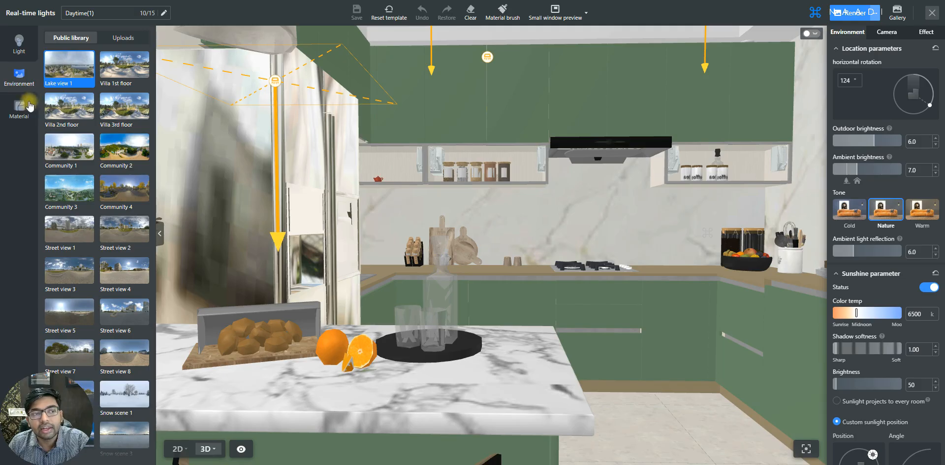
left_click(20, 108)
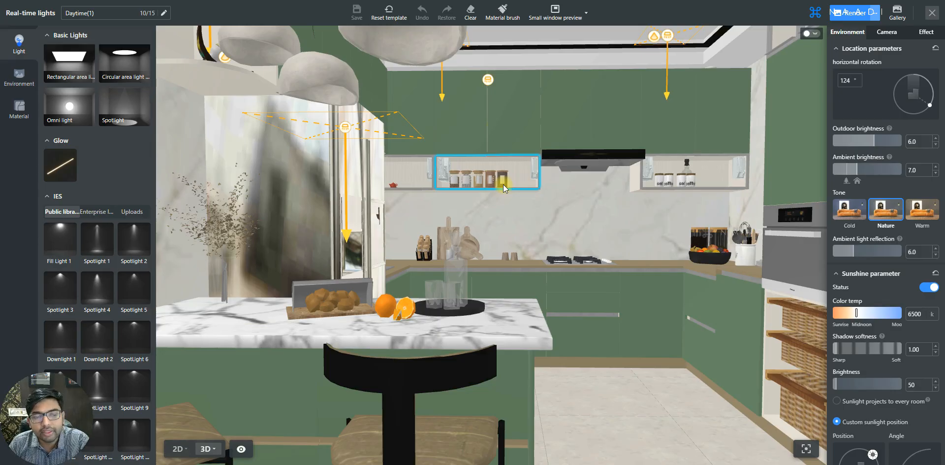
- View the apartment from above in 3D and as a 2D lighting plan, returning to the kitchen interior
left_click_drag(411, 209, 445, 207)
key("s")
key("d")
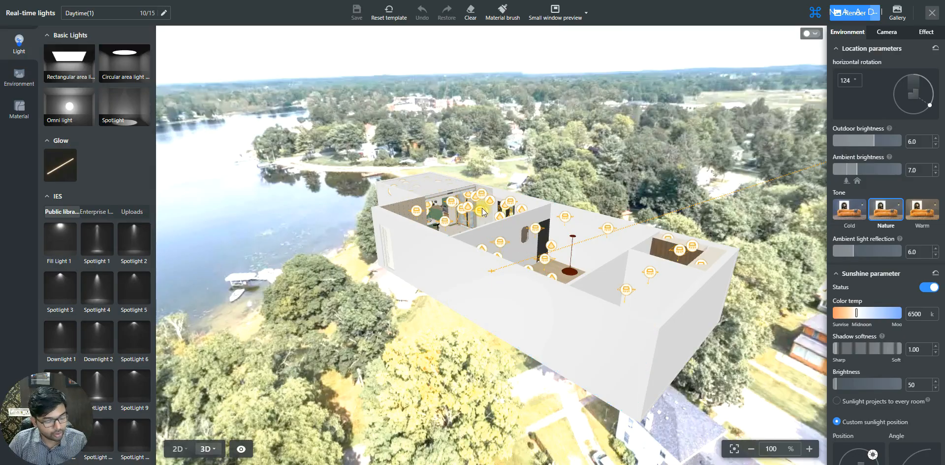
key("1")
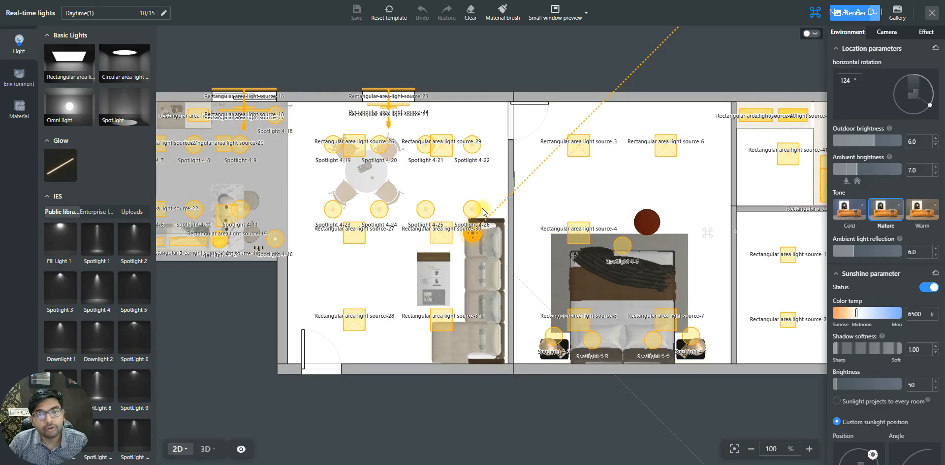
key("2")
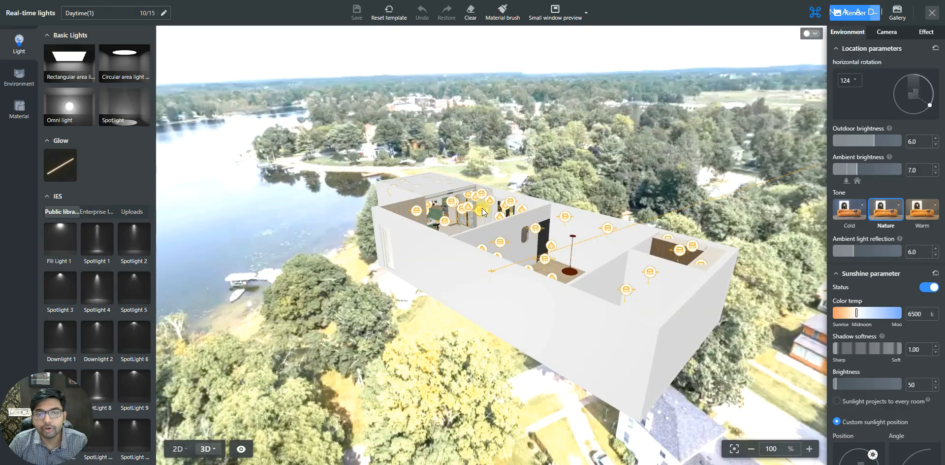
double_click(483, 211)
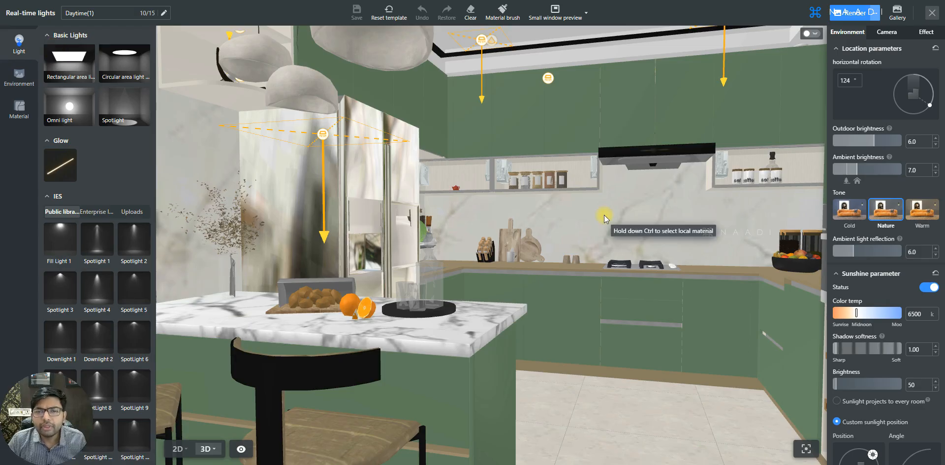
- Move the camera back from the kitchen island to survey the kitchen and window from the dining area
key("s")
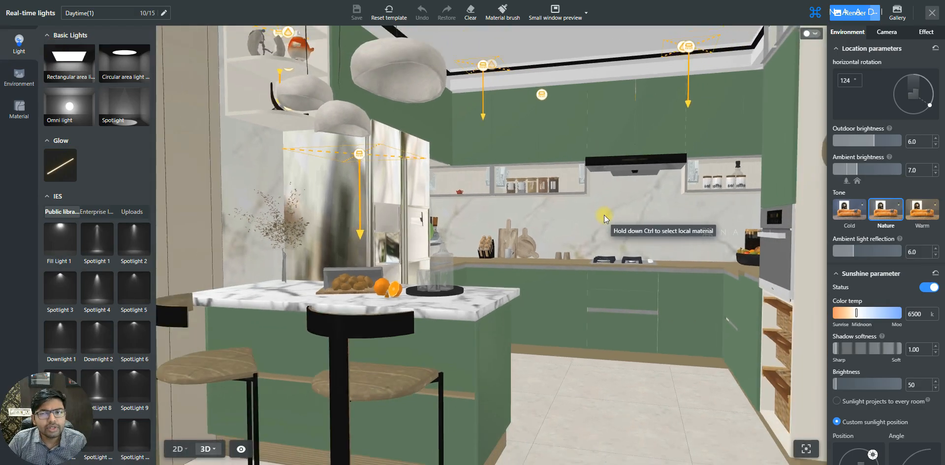
key("a")
key("s")
key("q")
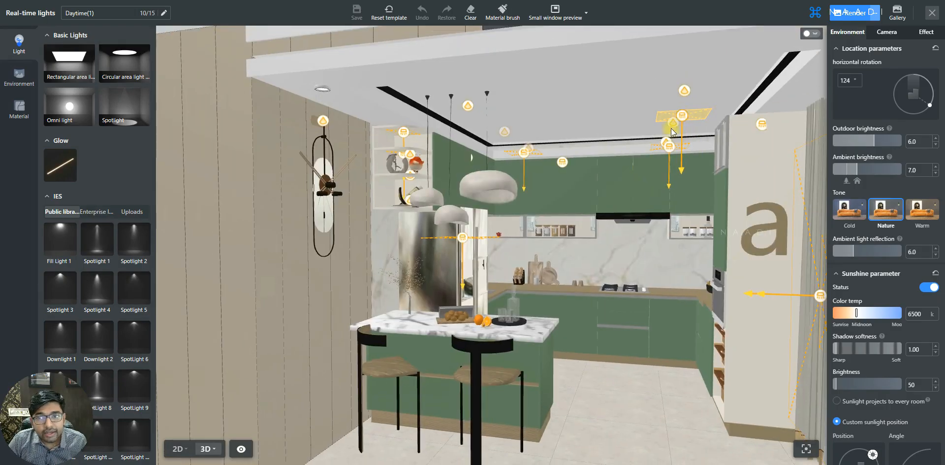
key("s")
key("a")
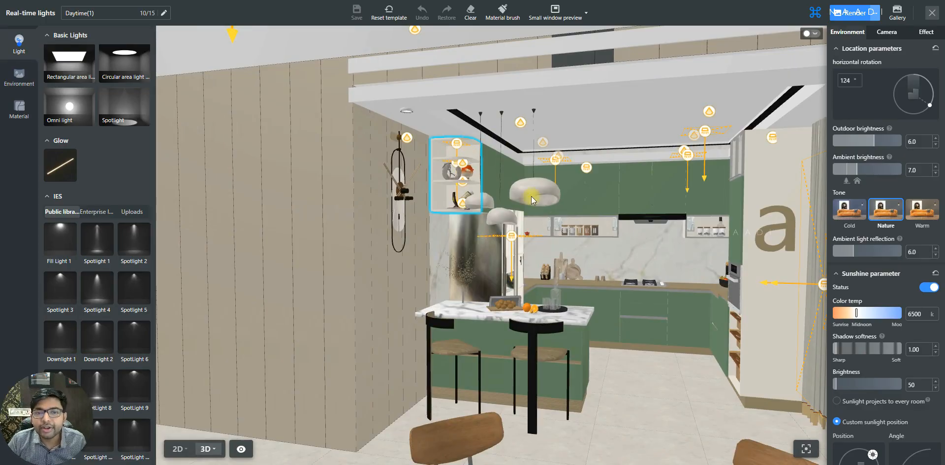
left_click_drag(649, 383, 534, 365)
left_click(534, 364)
key("a")
key("Escape")
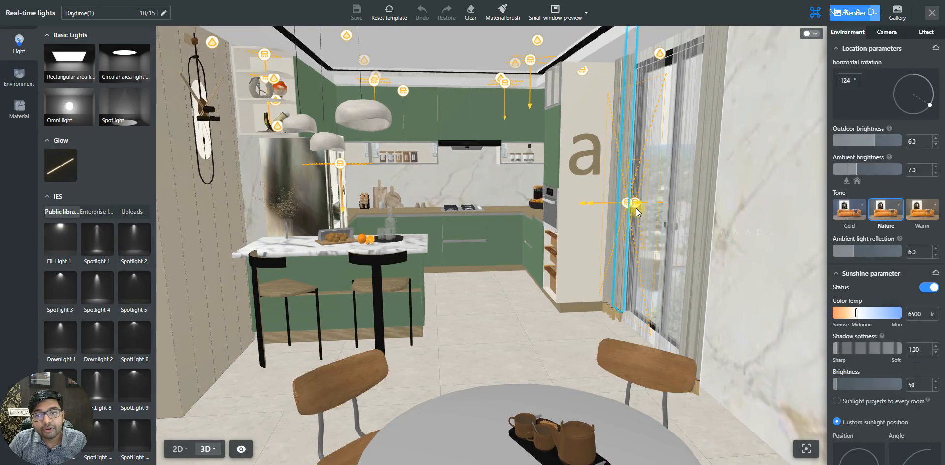
key("a")
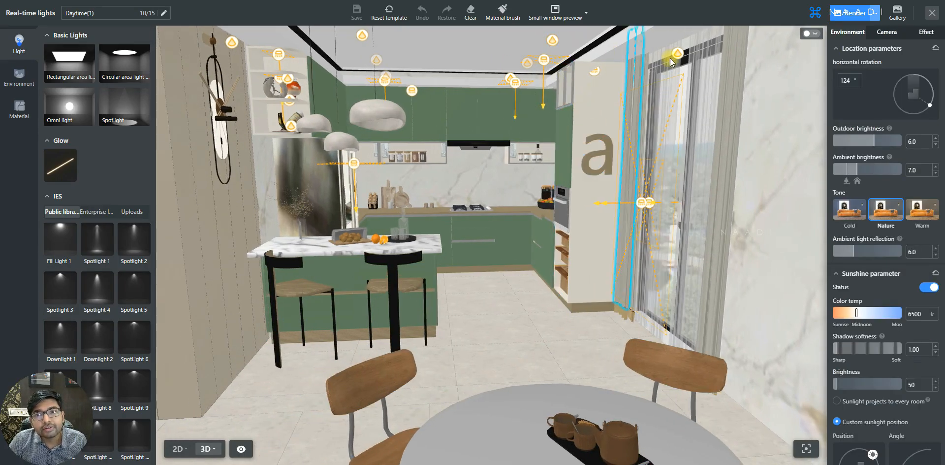
key("a")
key("s")
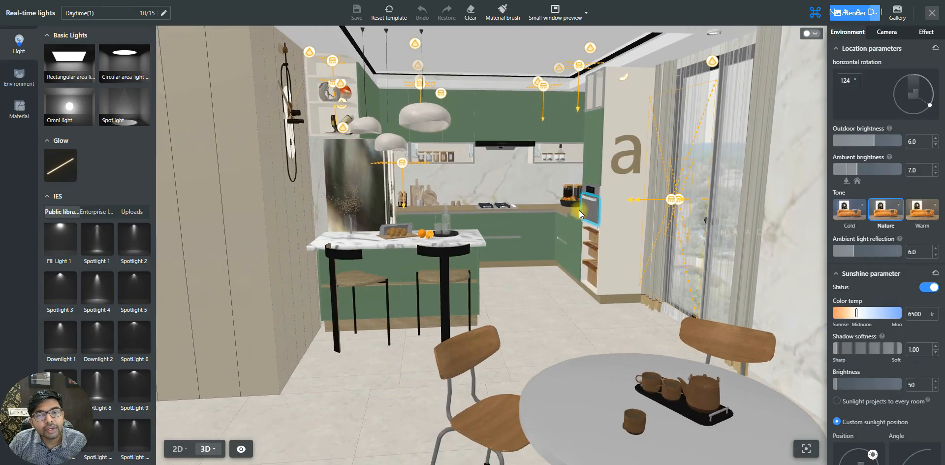
- Frame the kitchen from the dining area and view its real-time render at full screen
key("s")
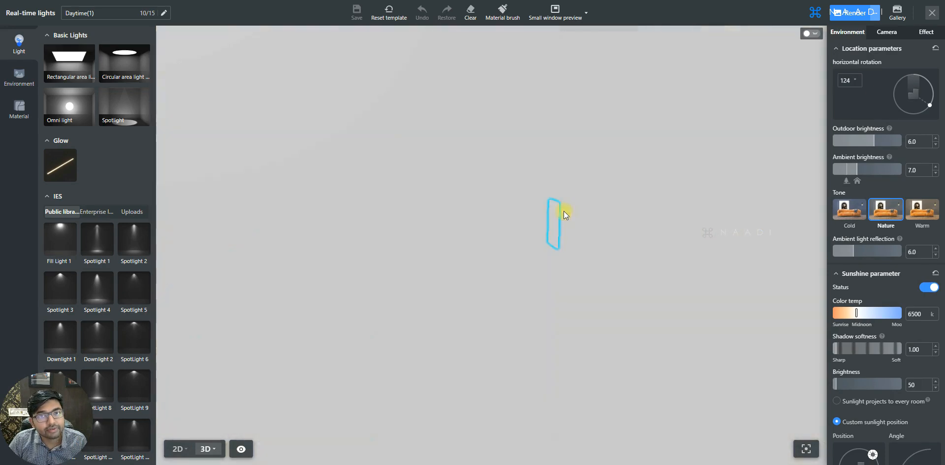
key("w")
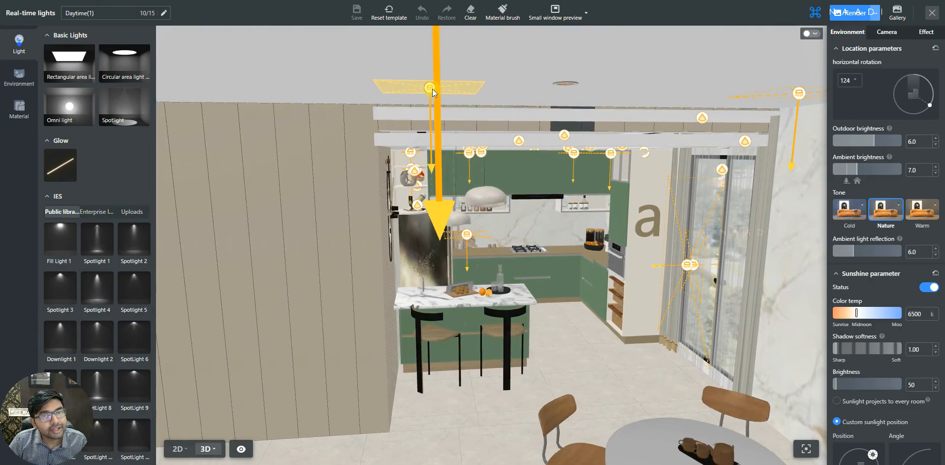
key("w")
key("w")
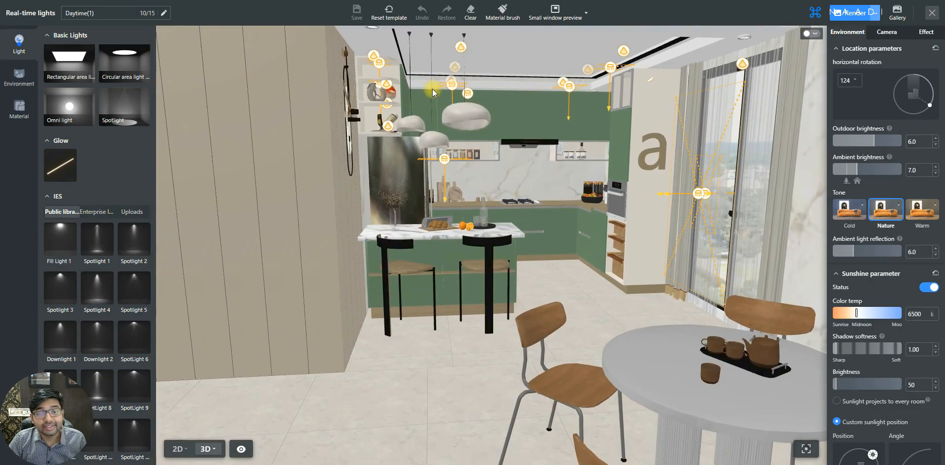
key("w")
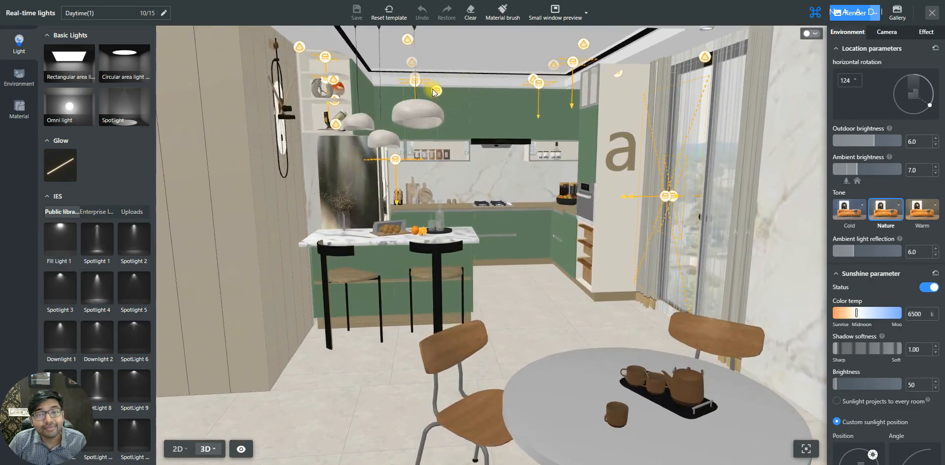
key("w")
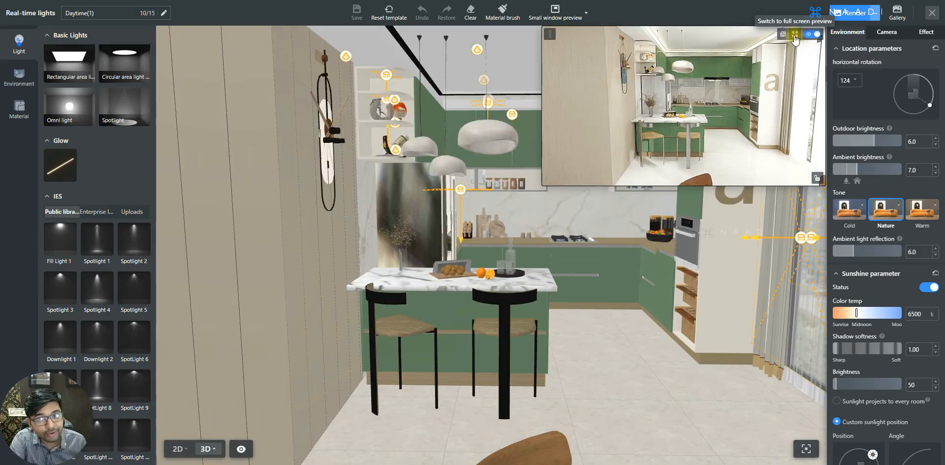
left_click(795, 39)
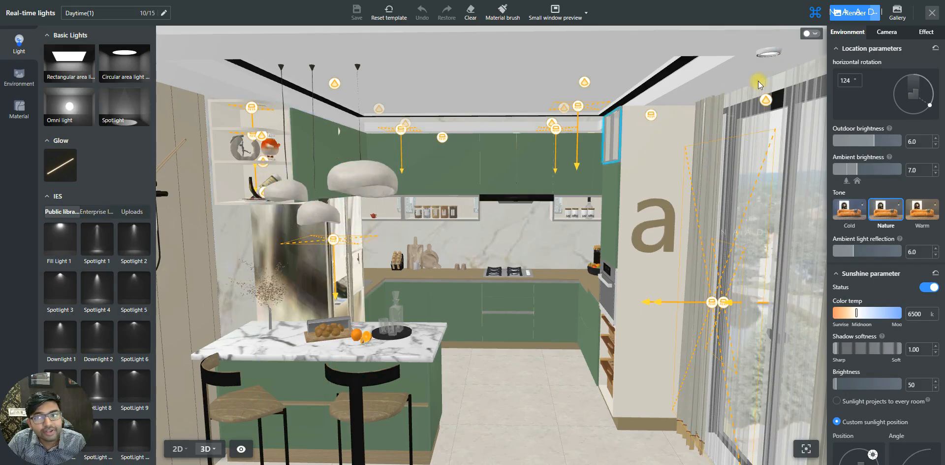
- Inspect the existing light sources at the window curtain, in the display shelves and above the kitchen island
key("d")
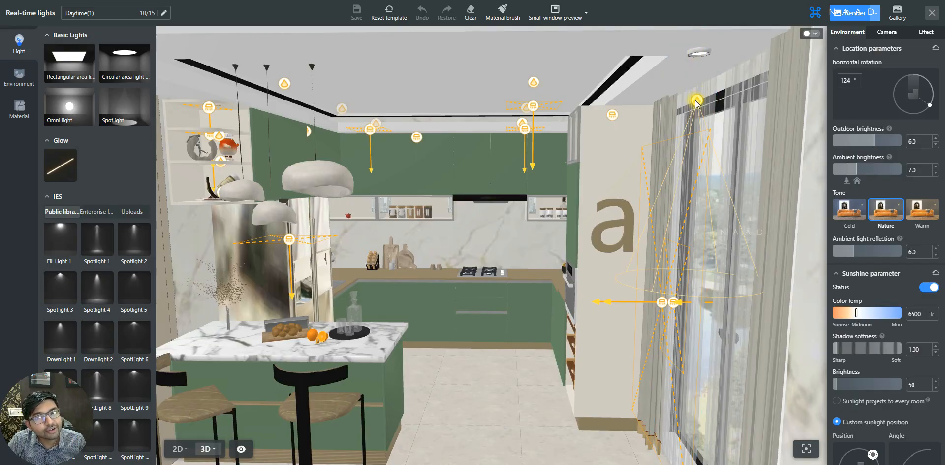
key("a")
key("w")
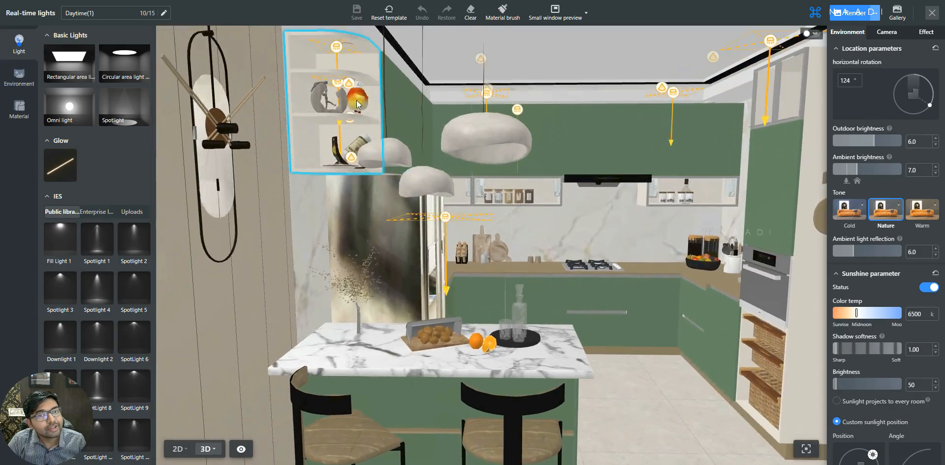
key("q")
key("w")
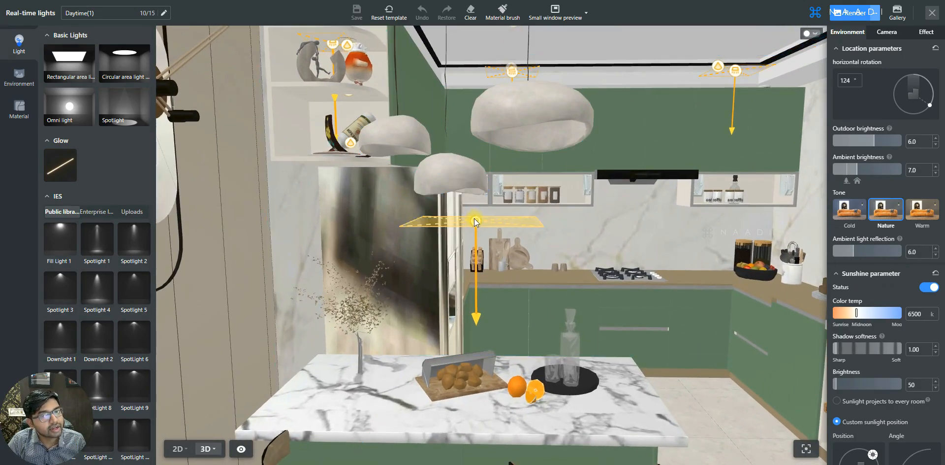
key("q")
key("w")
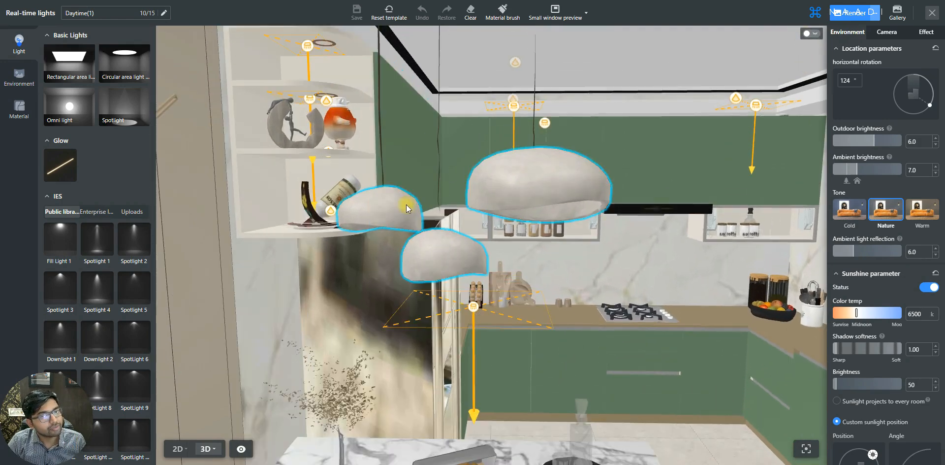
key("q")
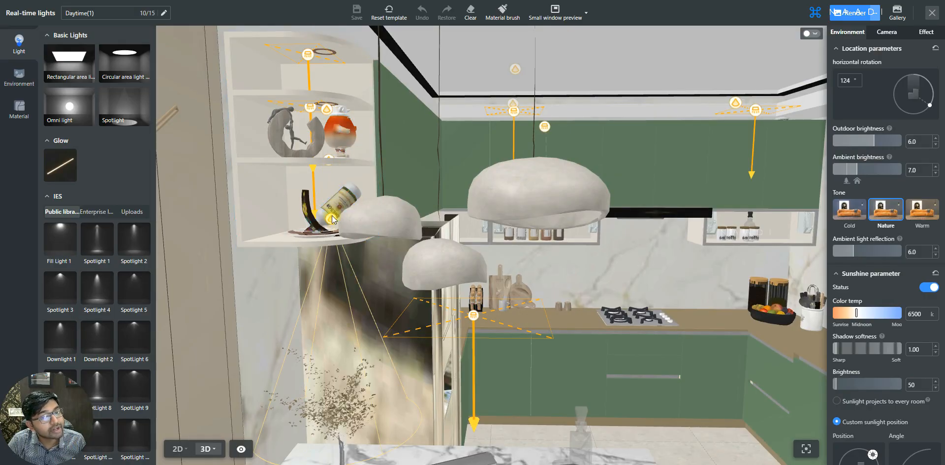
- Move the camera back from the kitchen shelves to the panelled wall beside the entrance door, looking slightly upward
key("s")
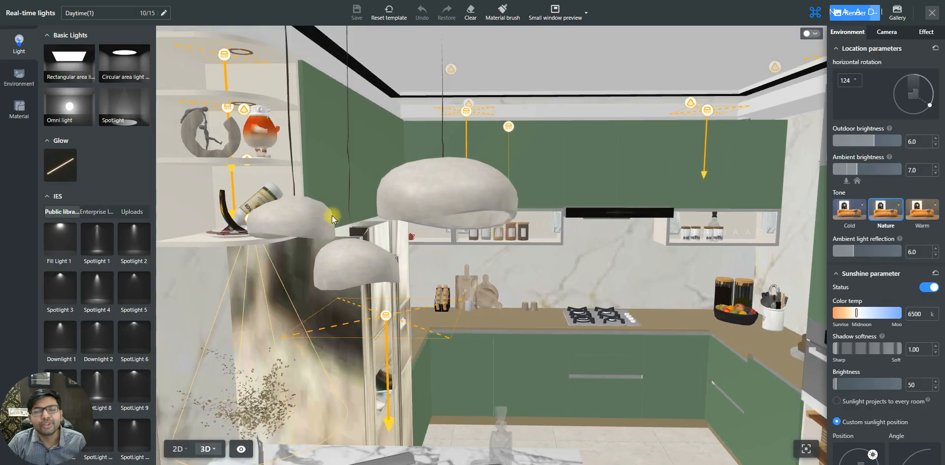
key("s")
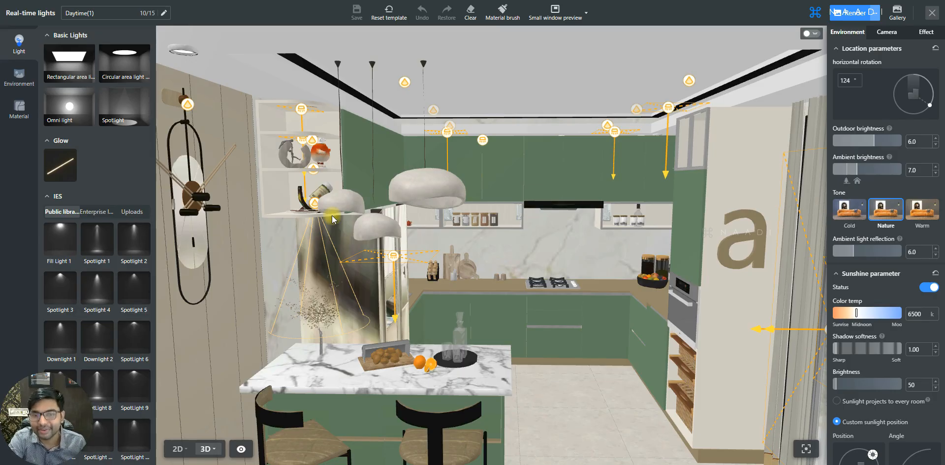
key("s")
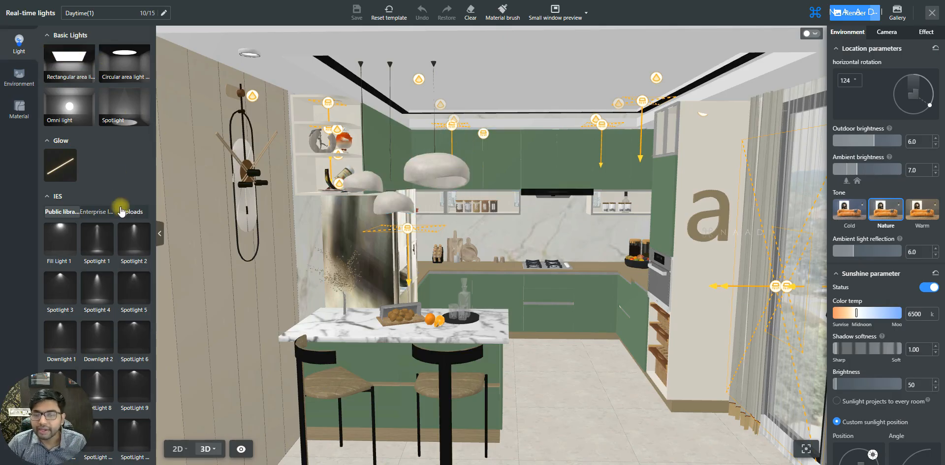
key("s")
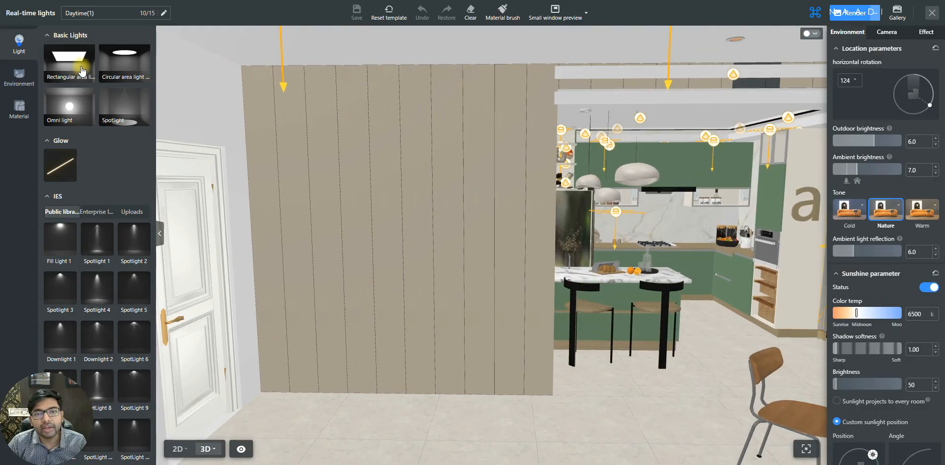
key("q")
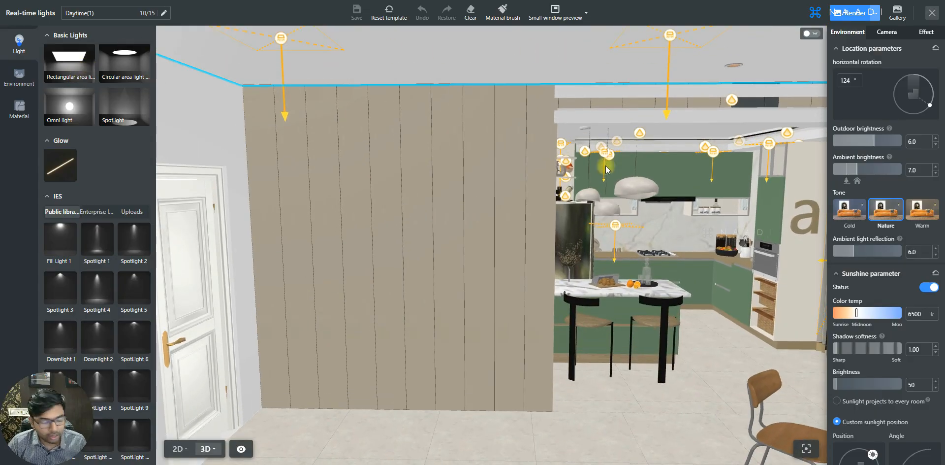
- Place a rectangular area light on the 2D plan, about 564 mm from the side wall and 1118 mm from the entrance door's wall
left_click(70, 63)
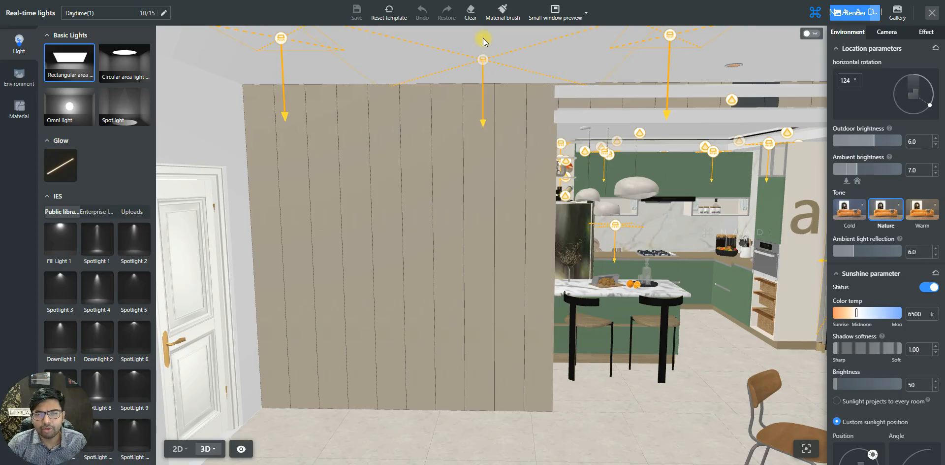
key("Escape")
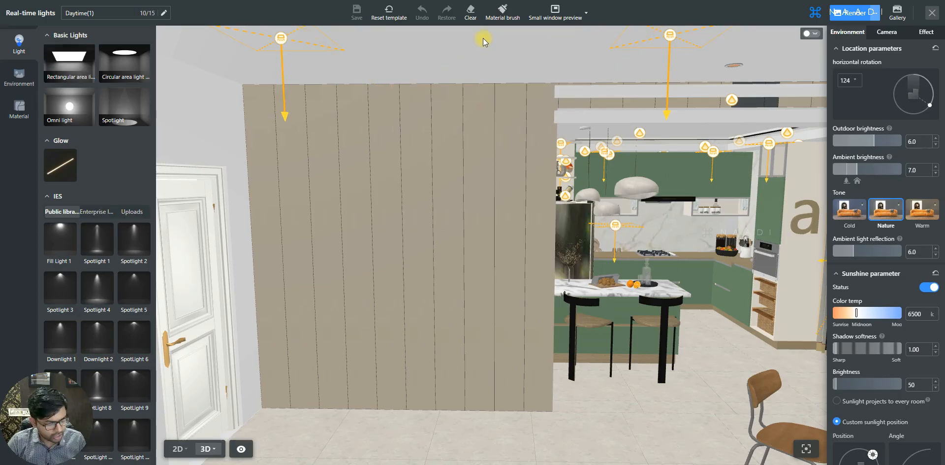
key("1")
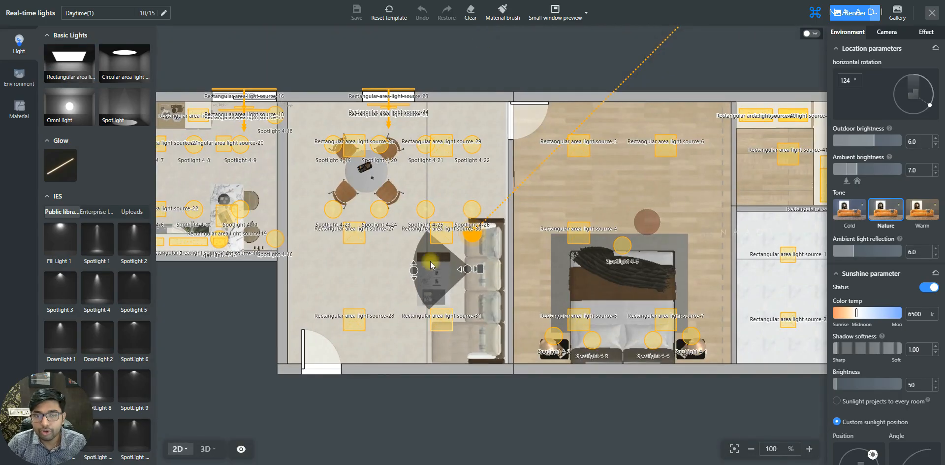
scroll(349, 268, "up", 5)
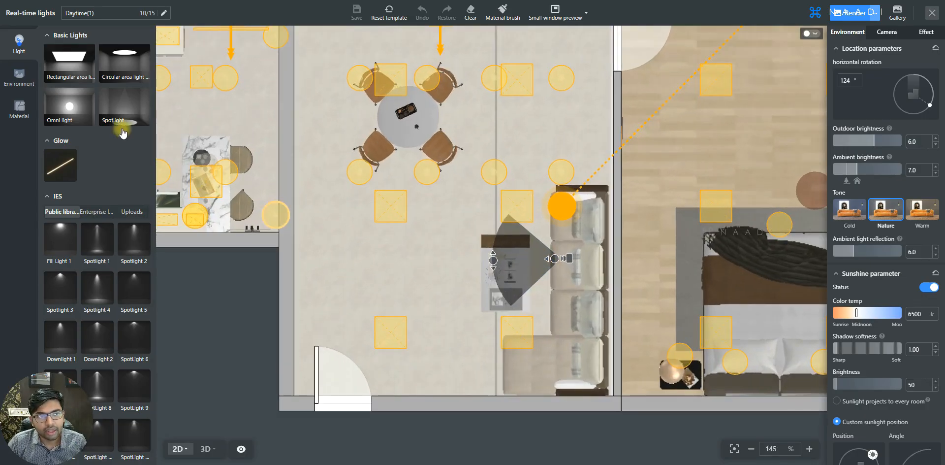
left_click(77, 64)
left_click(404, 261)
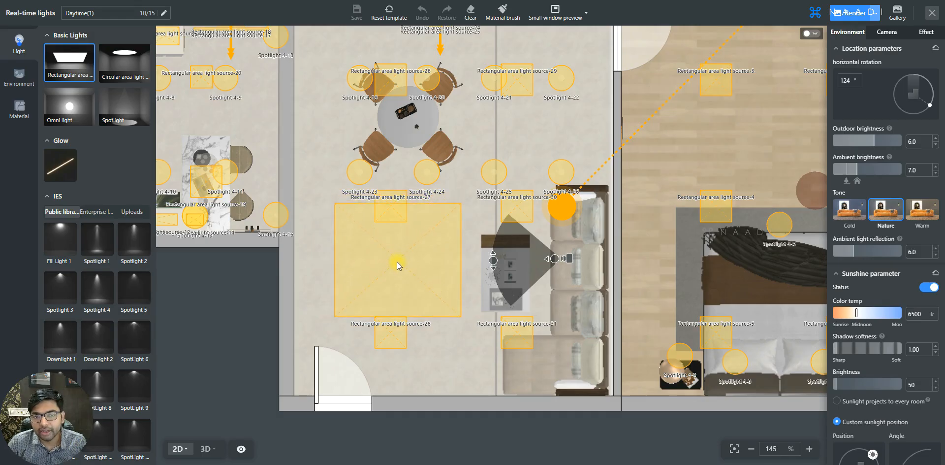
left_click(392, 268)
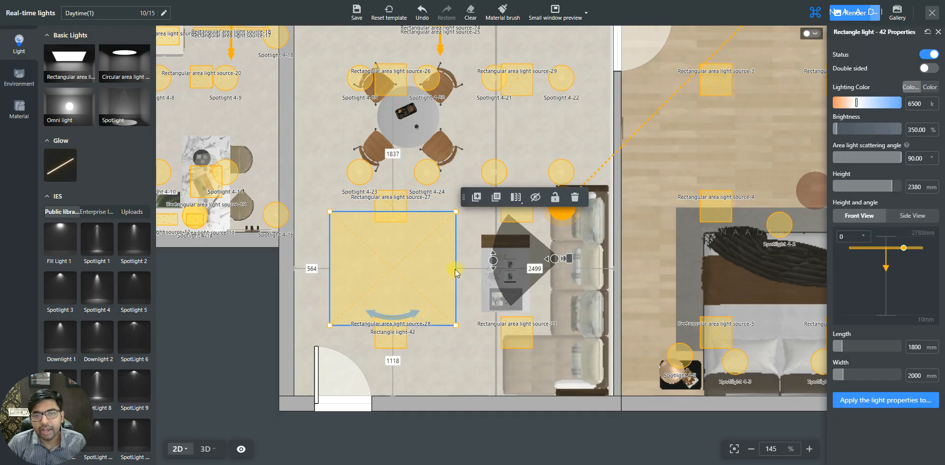
scroll(624, 158, "down", 2)
scroll(624, 158, "down", 1)
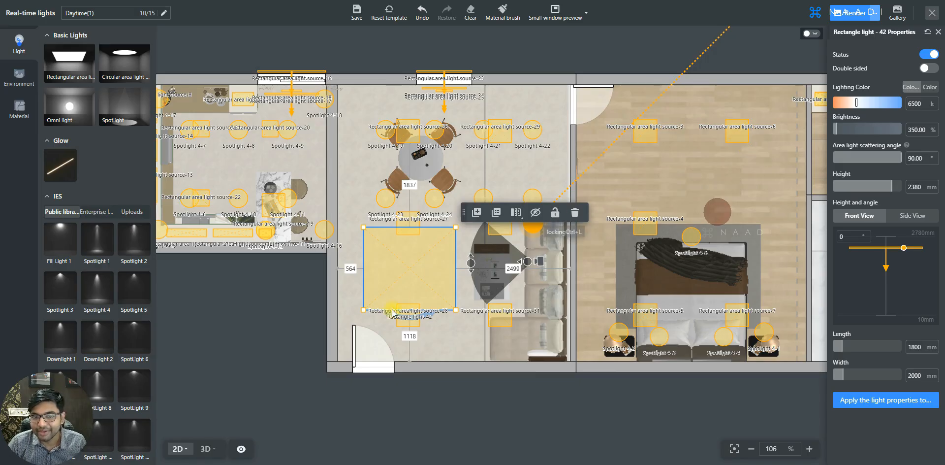
scroll(375, 270, "up", 5)
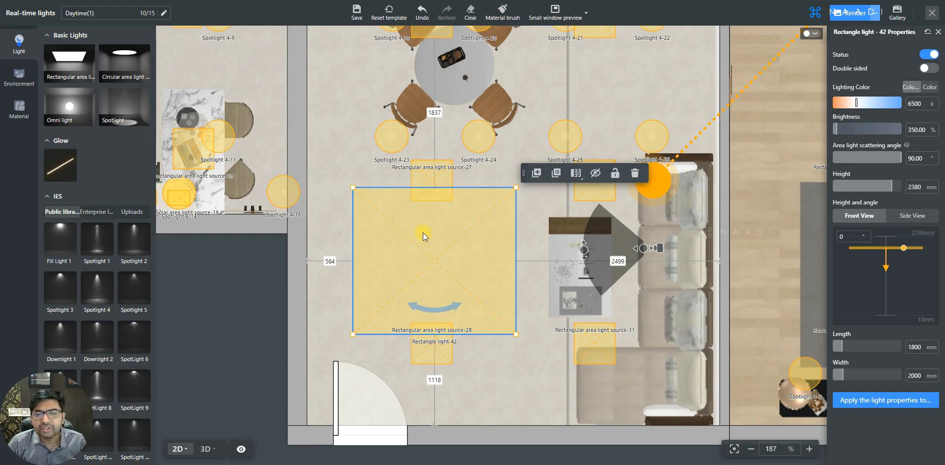
- Show the new rectangular light at the ceiling in 3D and view its real-time render at full screen
key("3")
scroll(498, 136, "down", 1)
right_click_drag(498, 136, 498, 83)
left_click(480, 75)
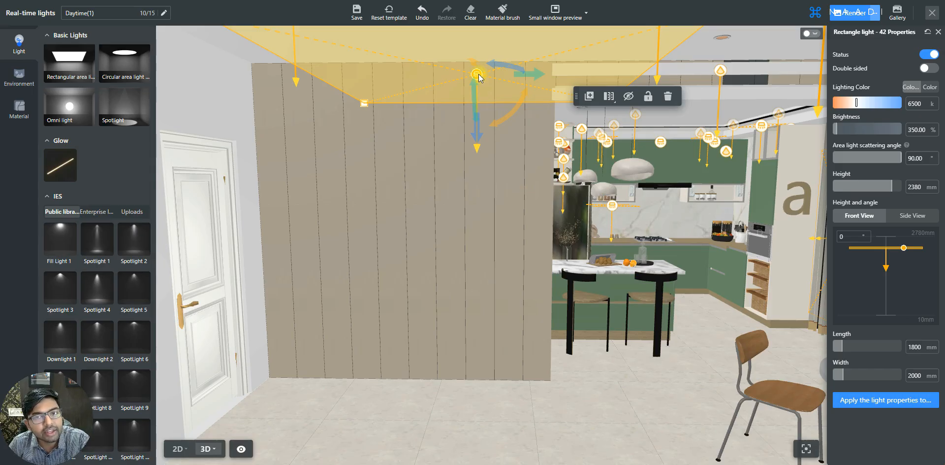
left_click(811, 34)
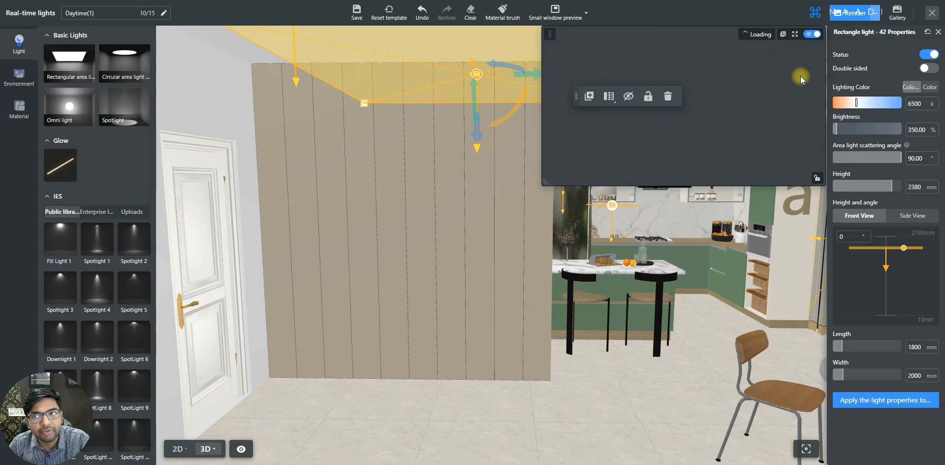
left_click(794, 35)
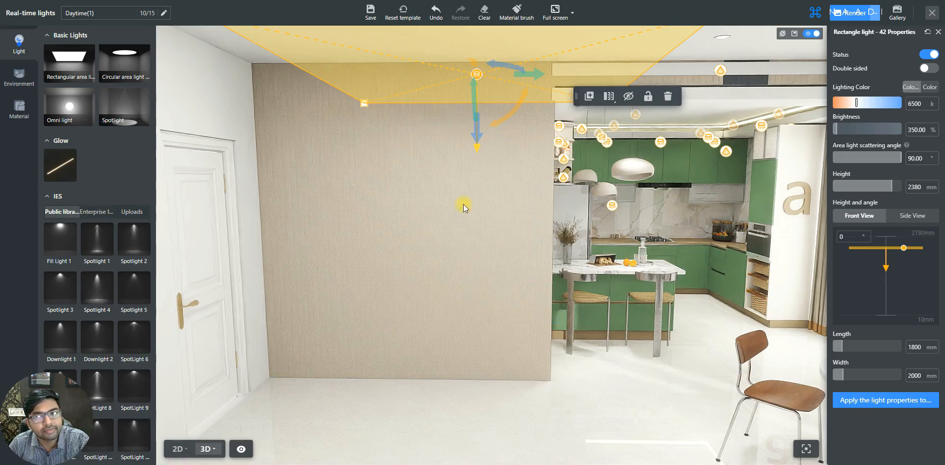
- Switch the rectangular light off and back on to compare its effect in the real-time render and the plan
left_click(925, 55)
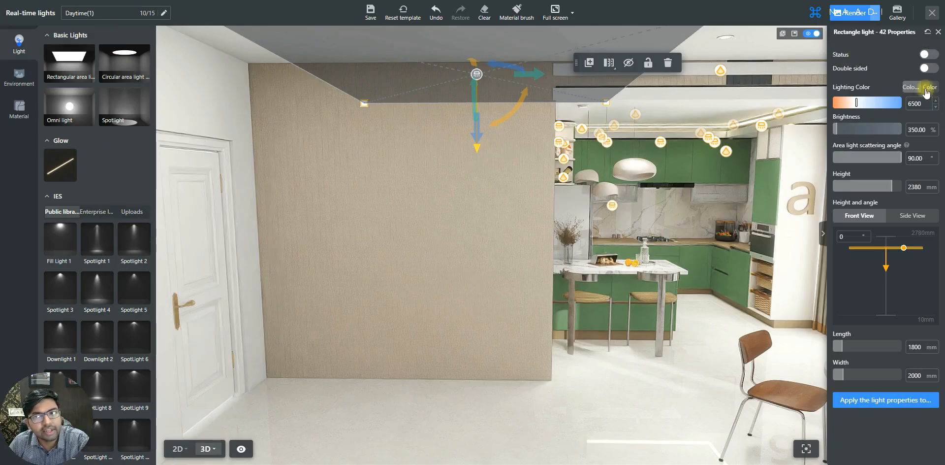
left_click(925, 55)
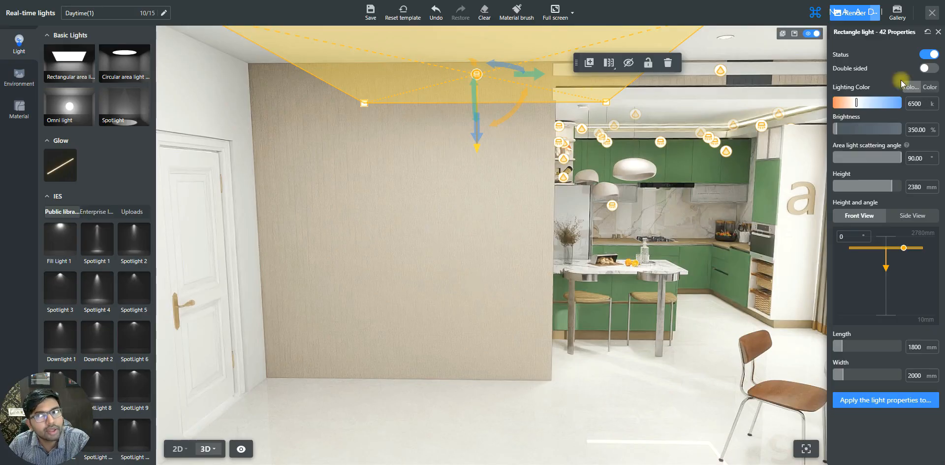
left_click(928, 54)
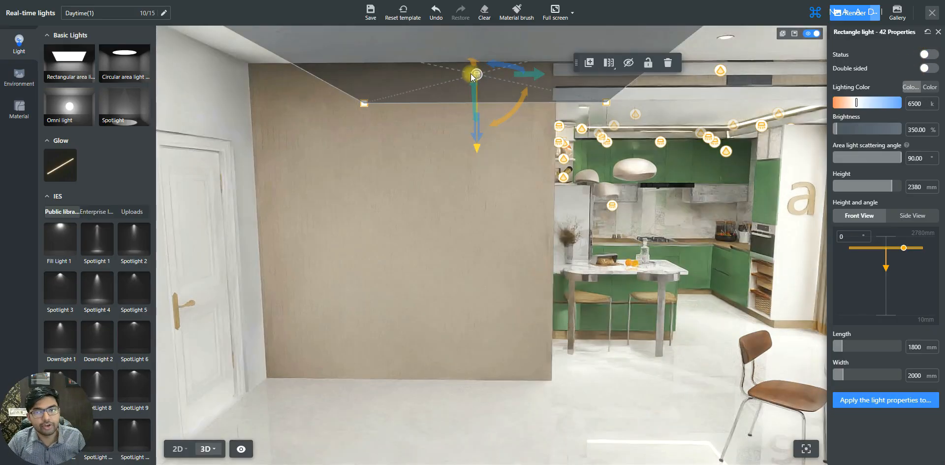
key("1")
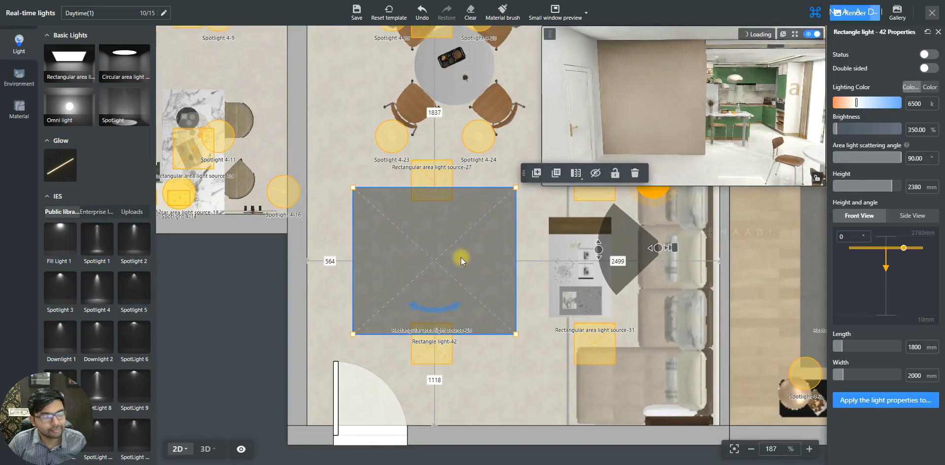
key("3")
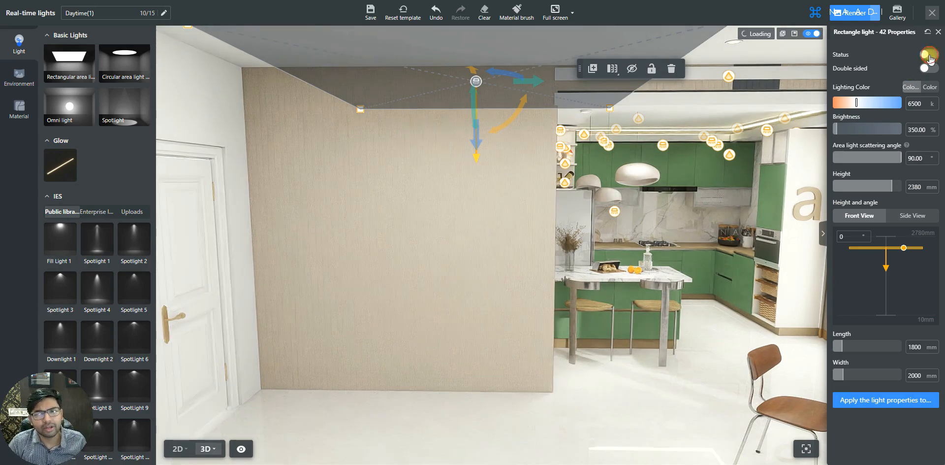
left_click(928, 55)
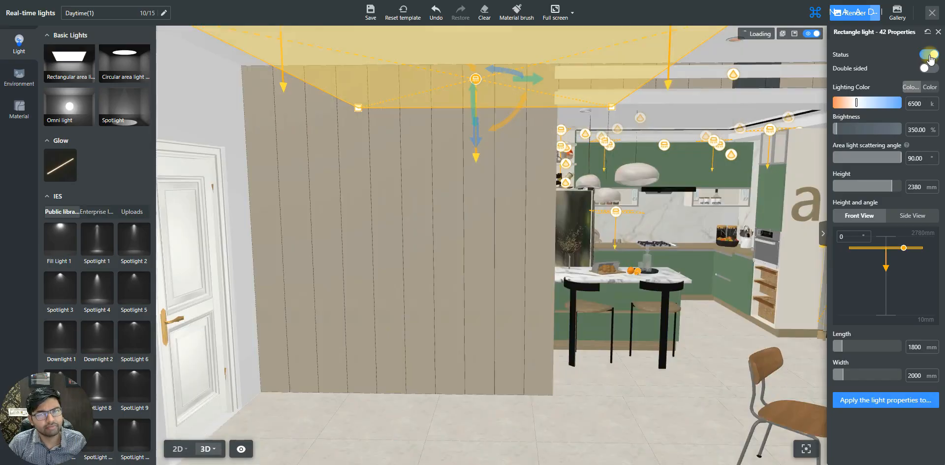
- Bring the light's edge into view and try double-sided emission on it, restoring single-sided emission
key("w")
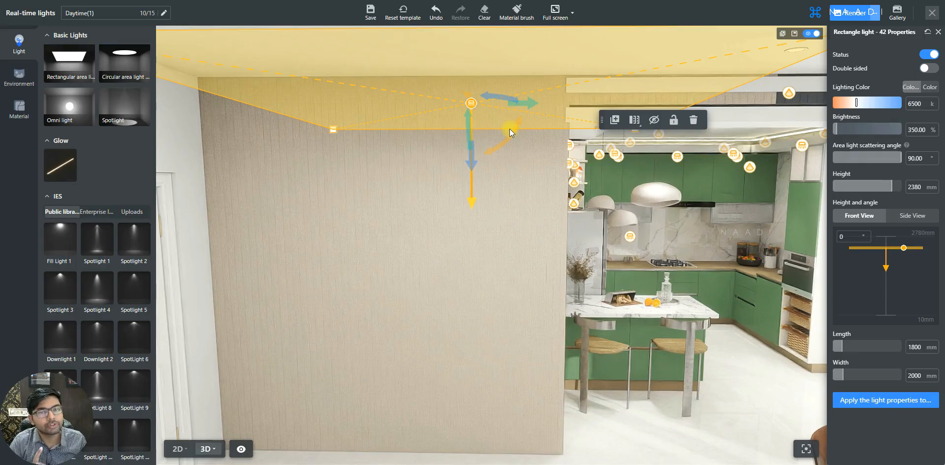
key("q")
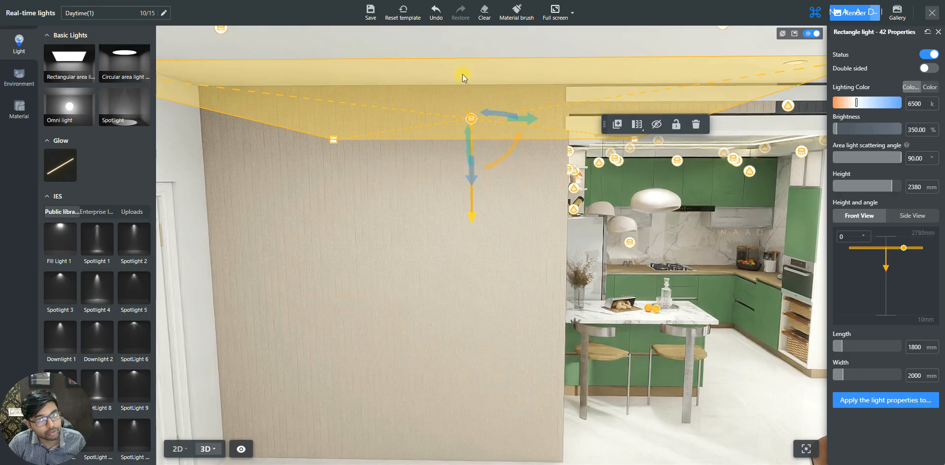
key("q")
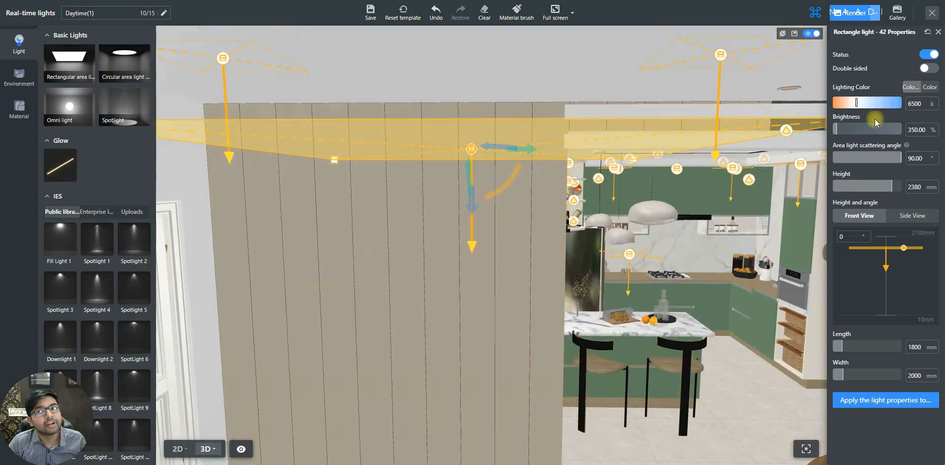
key("w")
key("q")
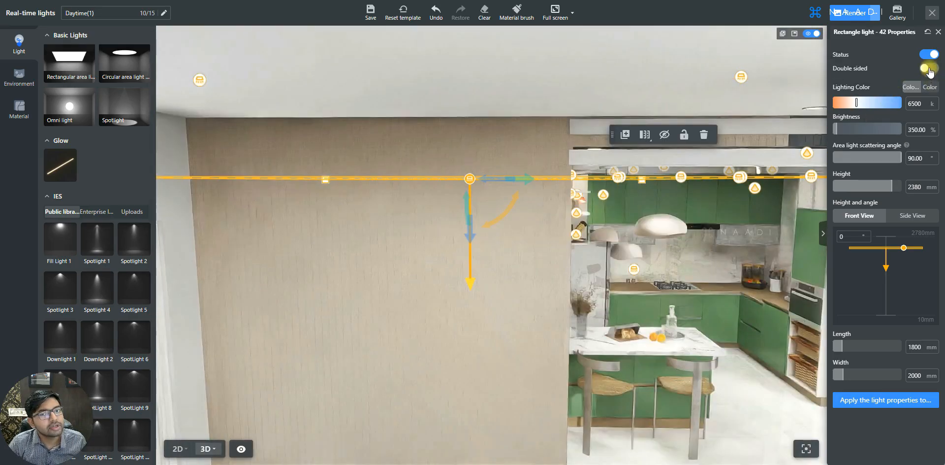
left_click(928, 69)
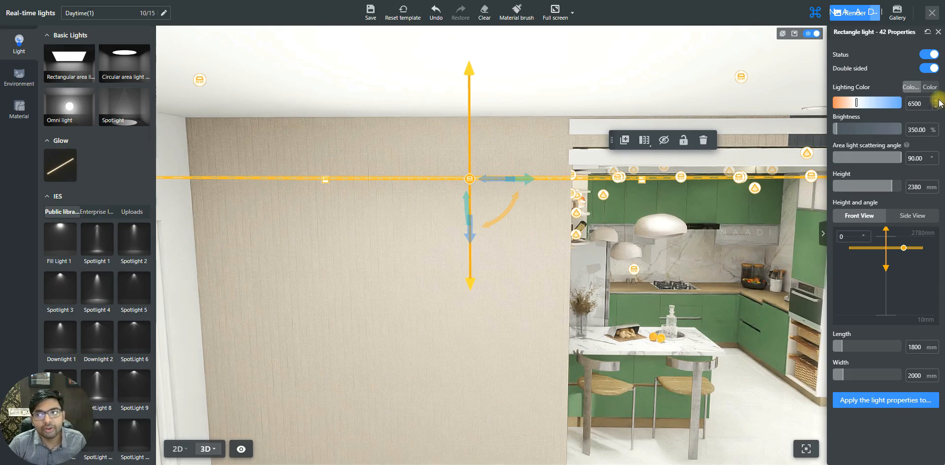
left_click(929, 68)
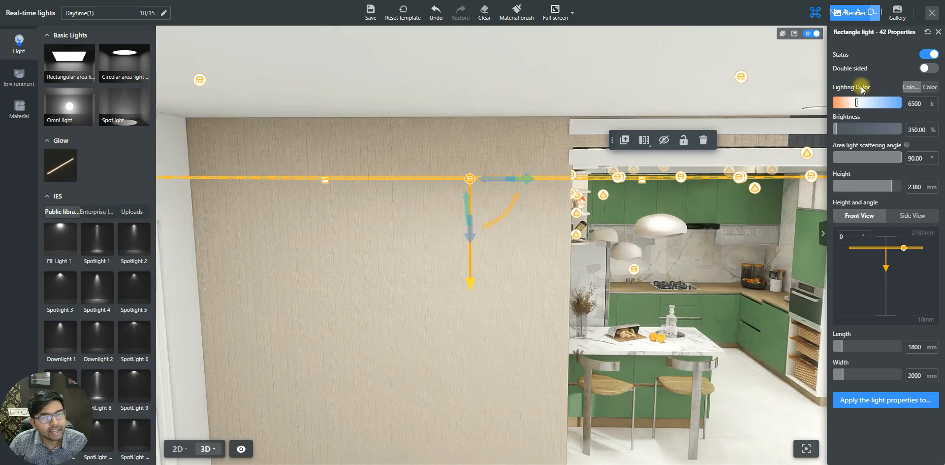
- Try colour temperatures of 8871 K, 3950 K and 3000 K on the rectangular light
key("e")
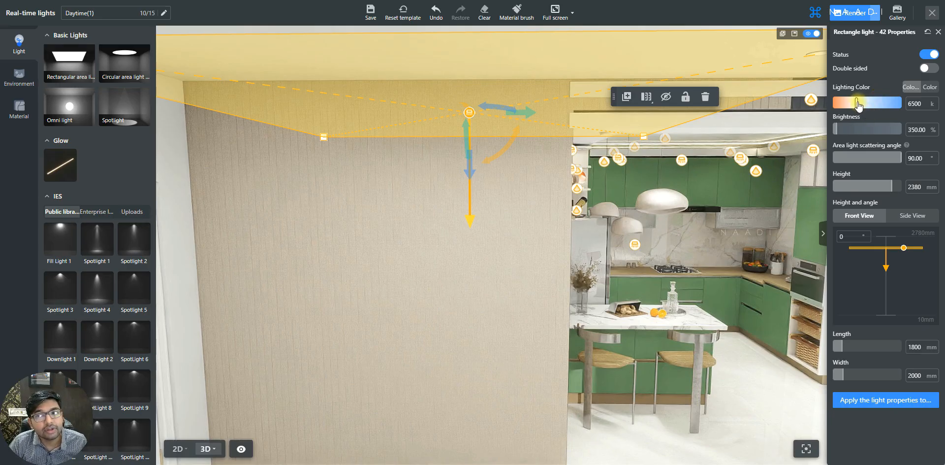
left_click_drag(856, 104, 870, 103)
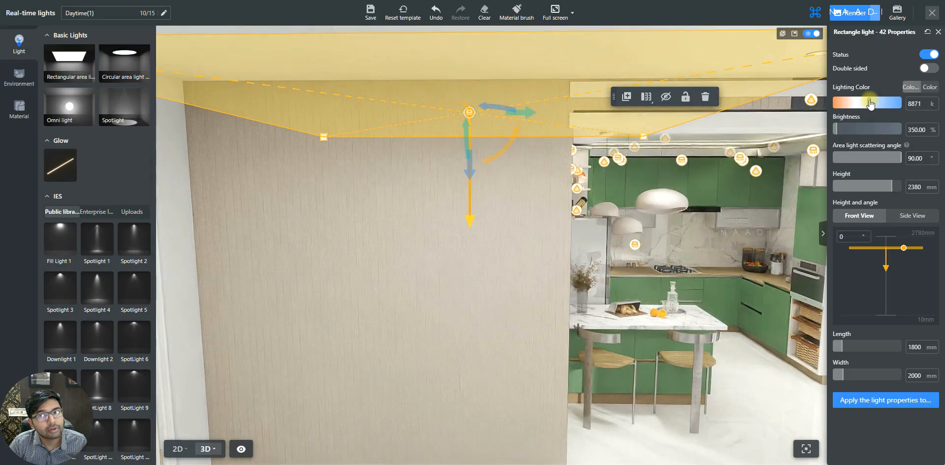
left_click_drag(870, 104, 844, 104)
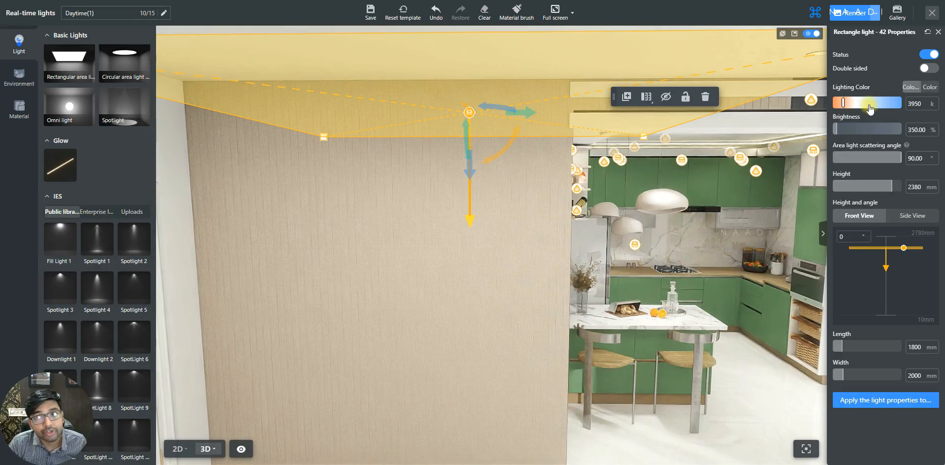
double_click(915, 103)
type("3000")
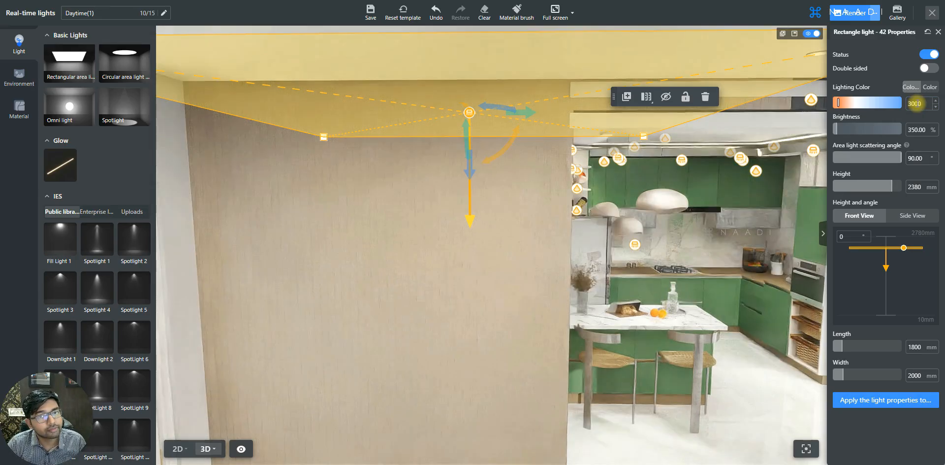
- Set the rectangular light's colour temperature to 8000 K
double_click(915, 103)
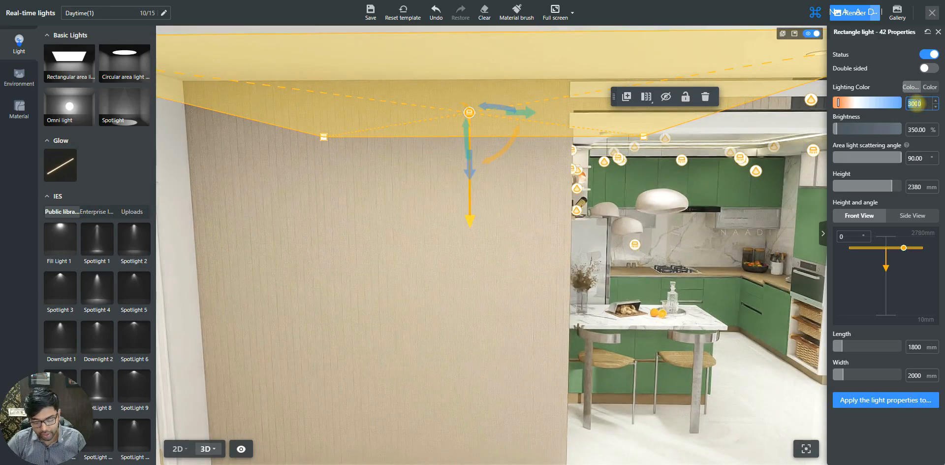
type("8000")
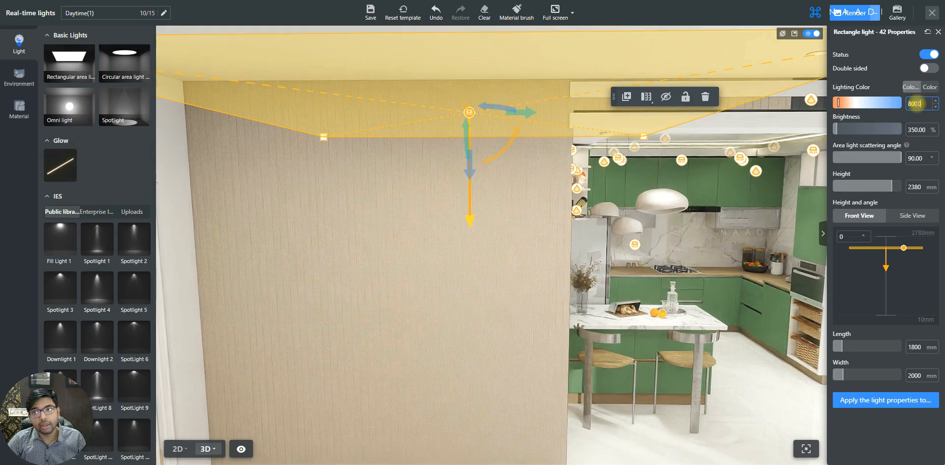
key("Return")
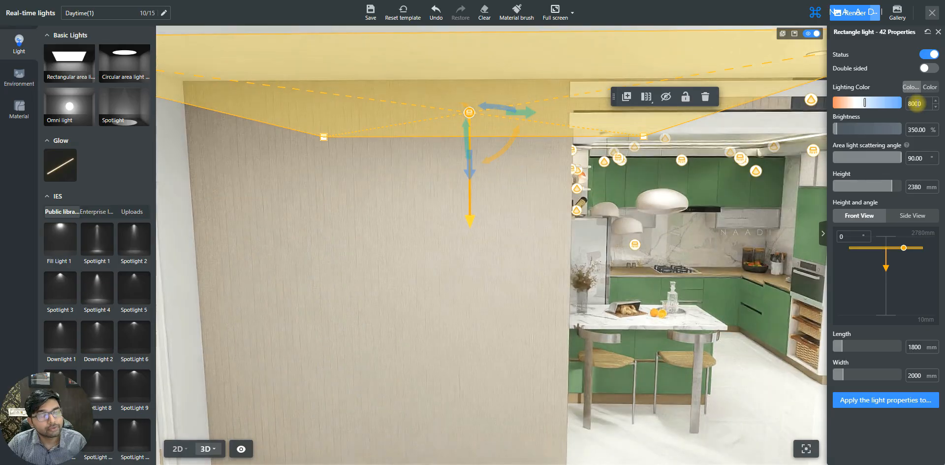
- Set the rectangular light's colour temperature to 6829 K and try a custom warm tan light colour, #D4B98A
left_click(858, 103)
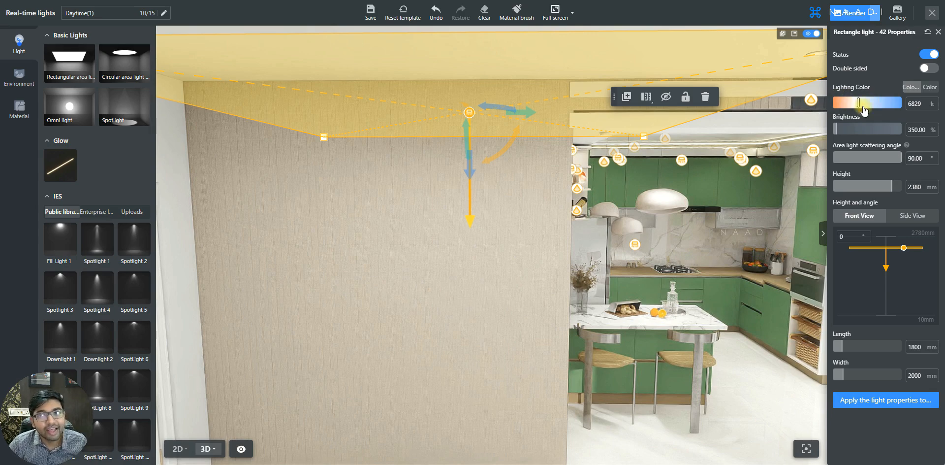
left_click(930, 88)
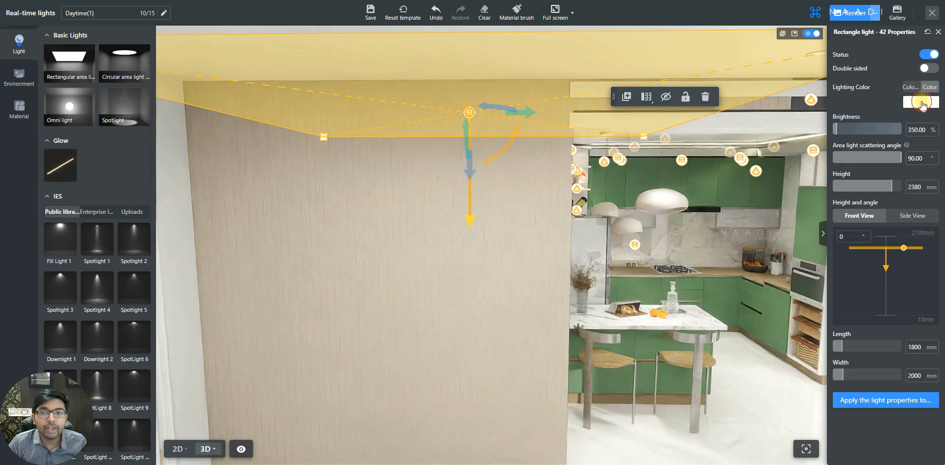
left_click(921, 102)
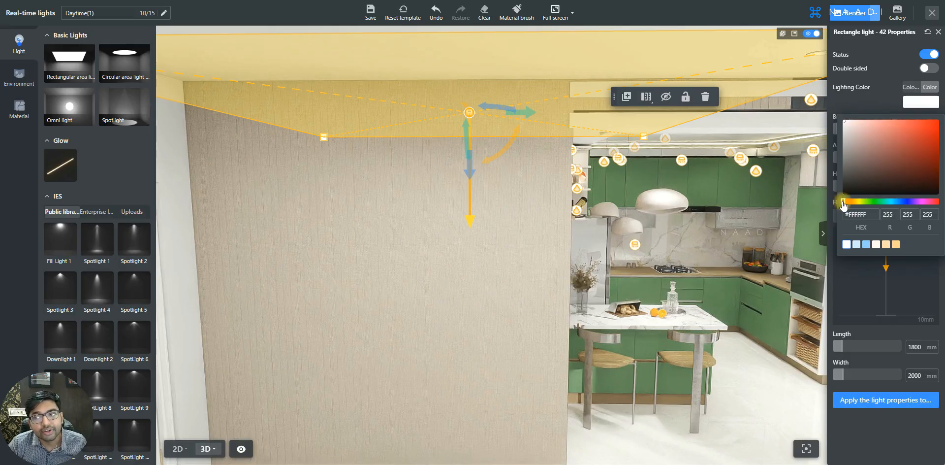
mouse_move(843, 202)
left_mouse_down()
mouse_move(923, 203)
mouse_move(853, 202)
left_mouse_up()
left_click(909, 124)
left_click_drag(908, 124, 878, 132)
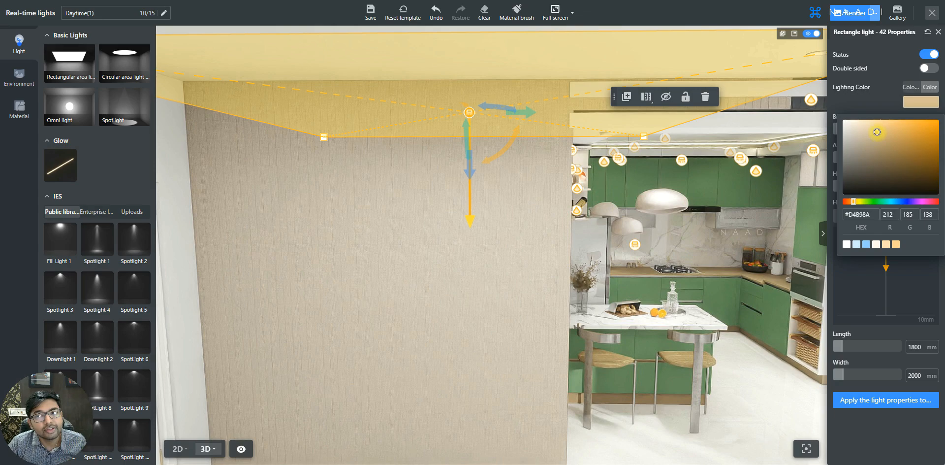
- Try green #43FA07 and magenta #FA07F6 as the light's custom colour, and return it to colour-temperature mode
left_click(871, 202)
left_click(895, 125)
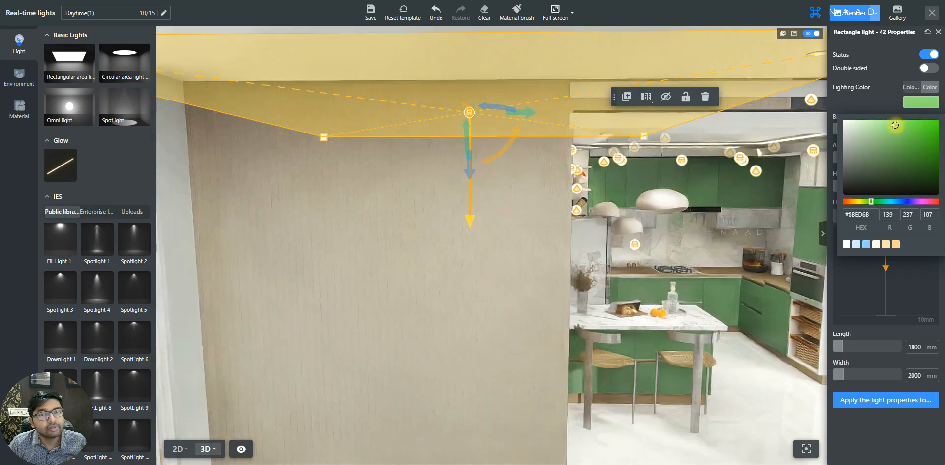
left_click_drag(895, 125, 936, 121)
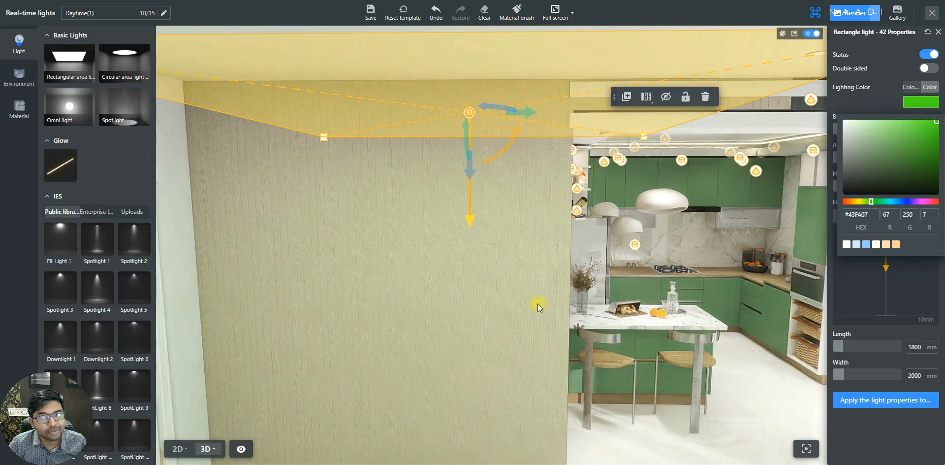
left_click(924, 201)
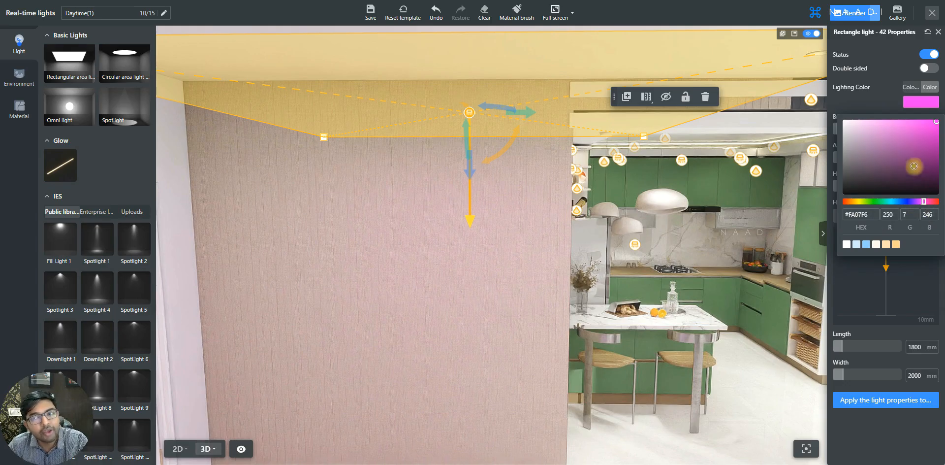
left_click(879, 101)
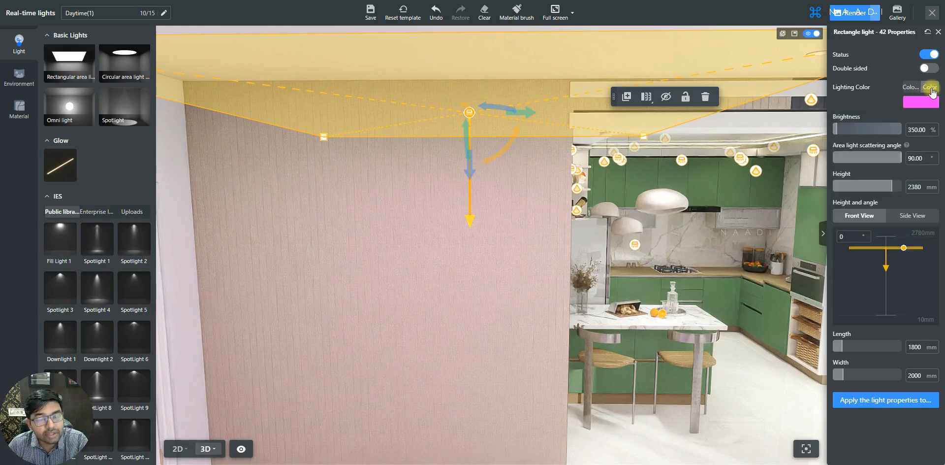
left_click(910, 89)
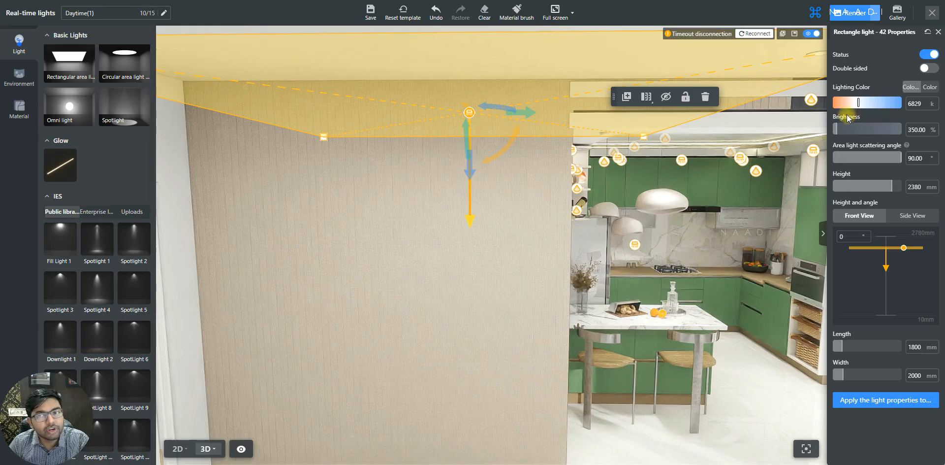
- Try a brightness of 1800% on the rectangular light and reduce it to 514%
left_click_drag(837, 129, 868, 131)
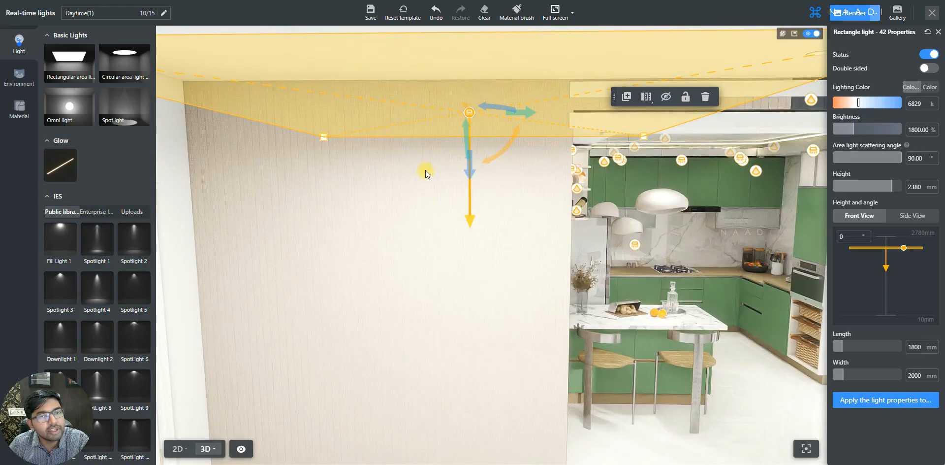
left_click(839, 129)
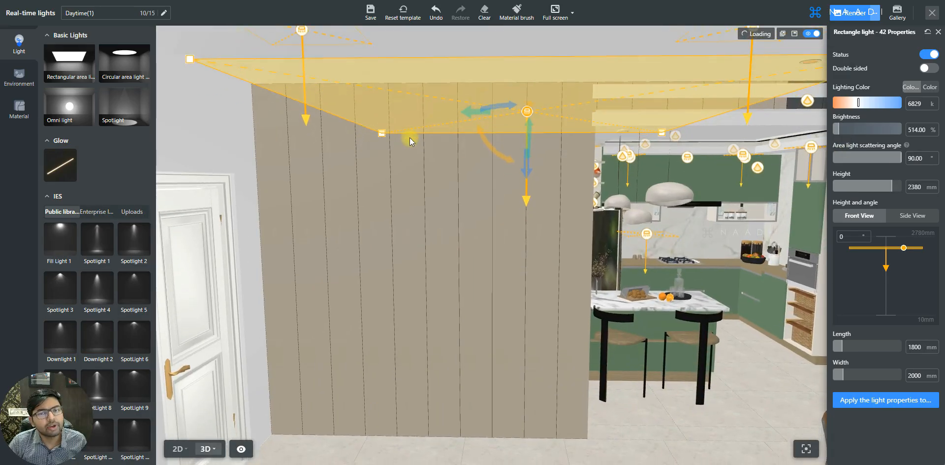
- Try an area light scattering angle of 0° on the rectangular light and restore it to 90°
scroll(411, 136, "down", 2)
key("s")
key("d")
key("s")
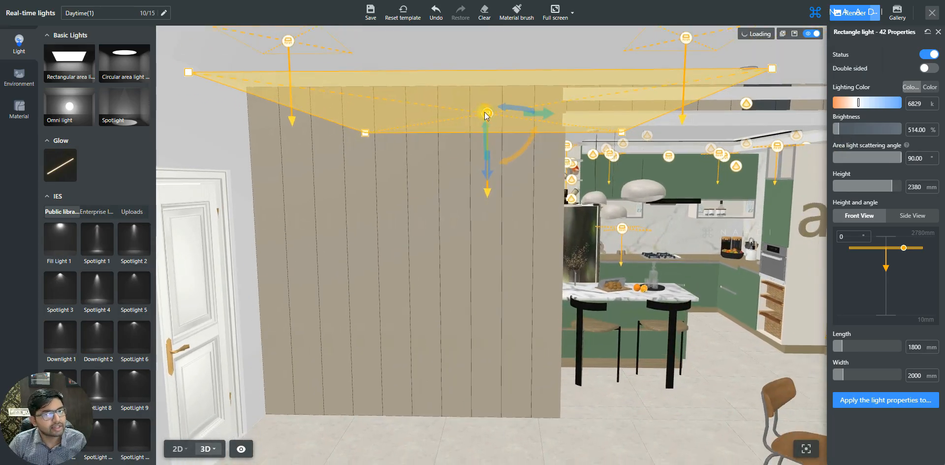
key("a")
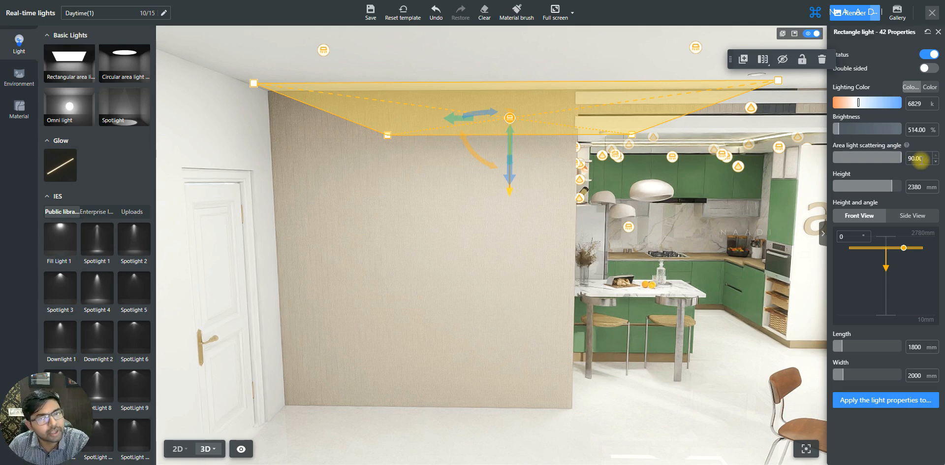
left_click_drag(901, 166, 830, 164)
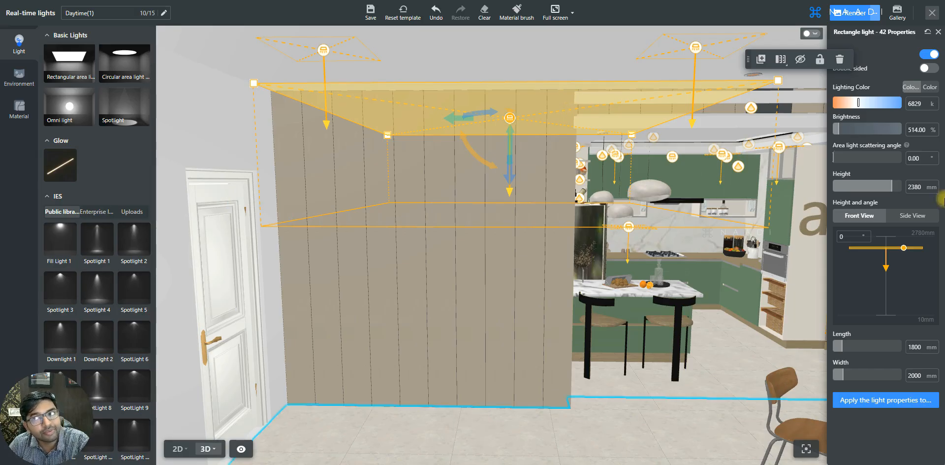
left_click(812, 35)
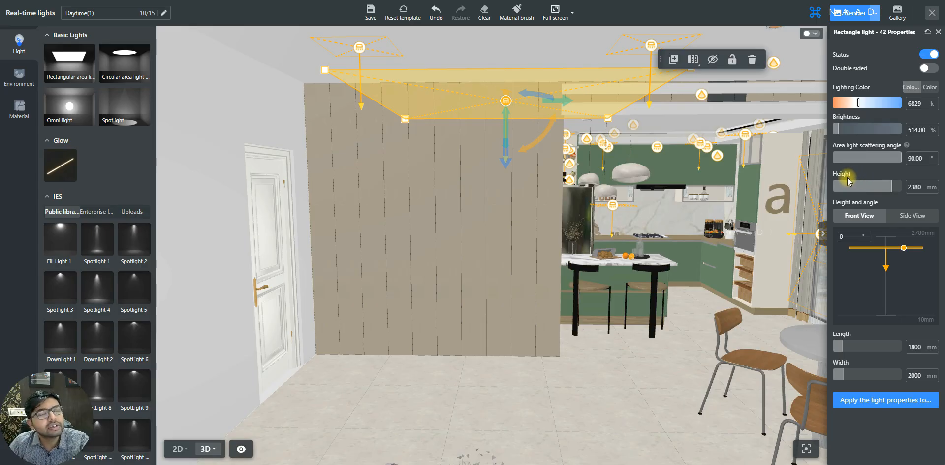
- Try heights of 2503 mm and 2780 mm for the rectangular light and set it to 2661 mm
mouse_move(891, 185)
left_mouse_down()
mouse_move(851, 192)
mouse_move(894, 188)
left_mouse_up()
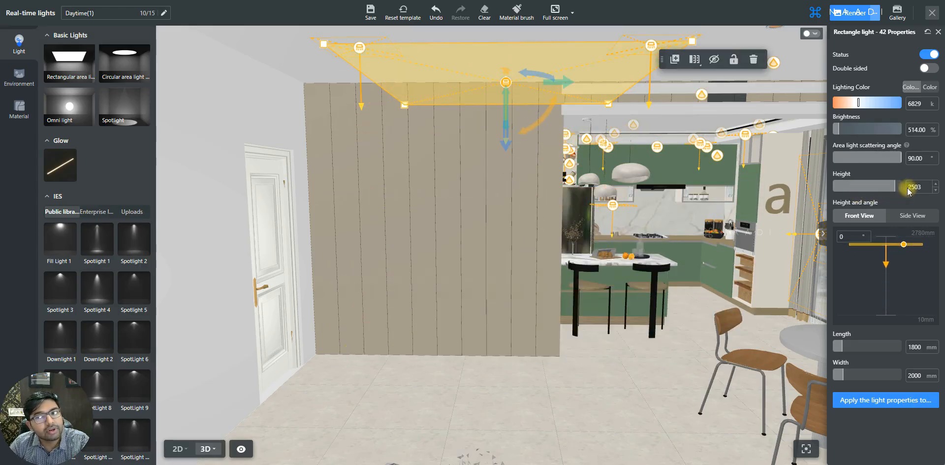
left_click(913, 187)
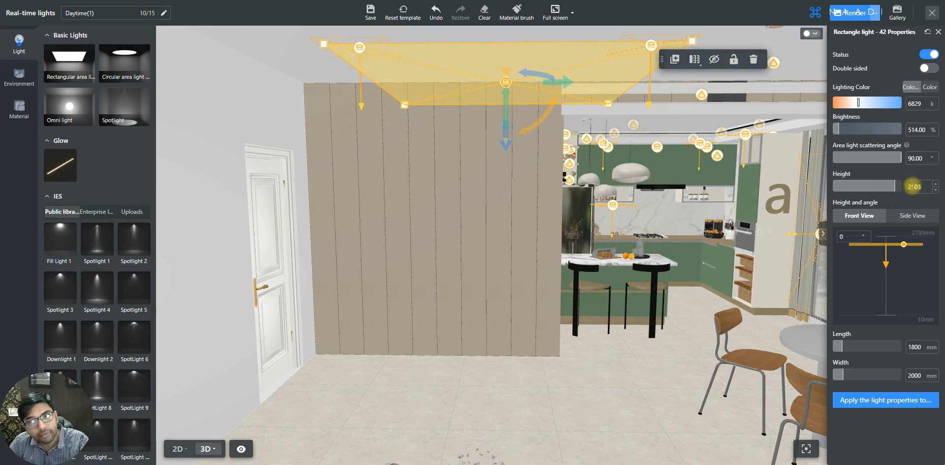
left_click(895, 186)
left_click_drag(895, 187, 904, 185)
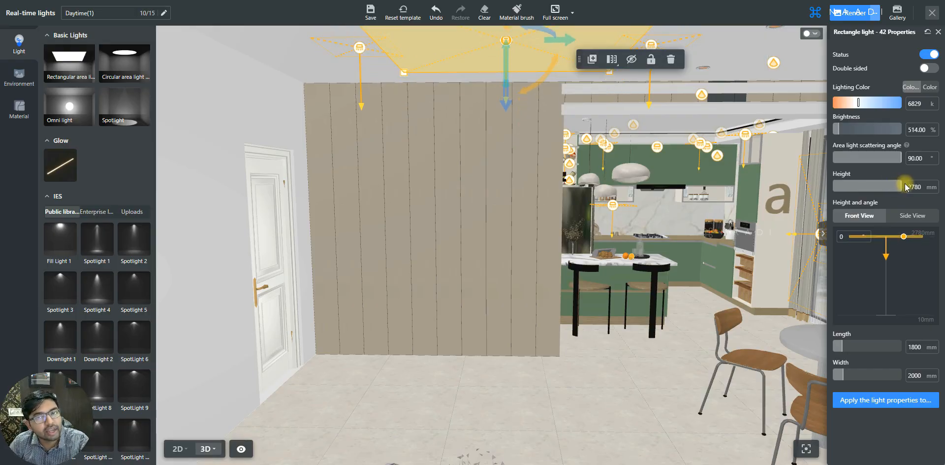
left_click(910, 187)
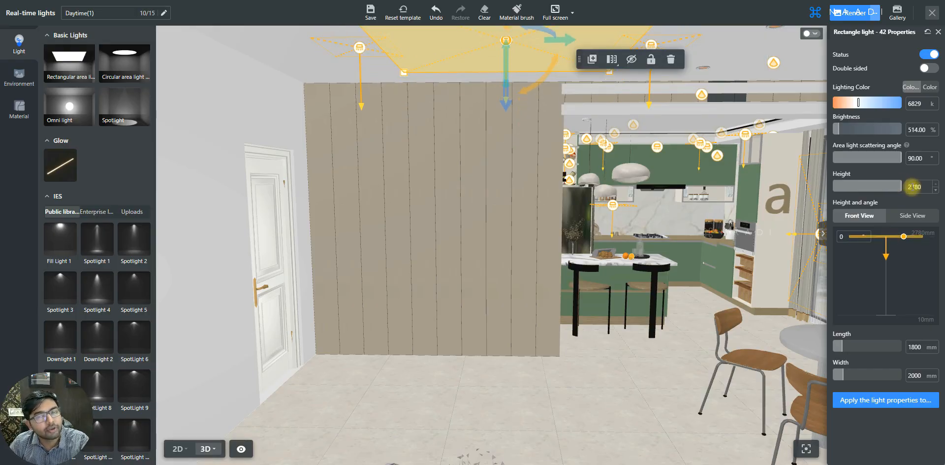
left_click(898, 190)
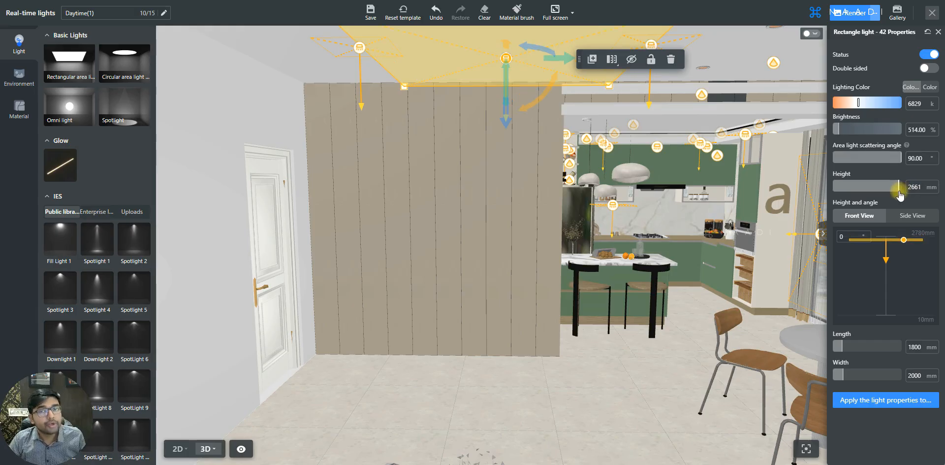
- Shift the rectangular light slightly along the panelled wall away from the kitchen and raise it to a height of 2778 mm
key("d")
key("q")
key("w")
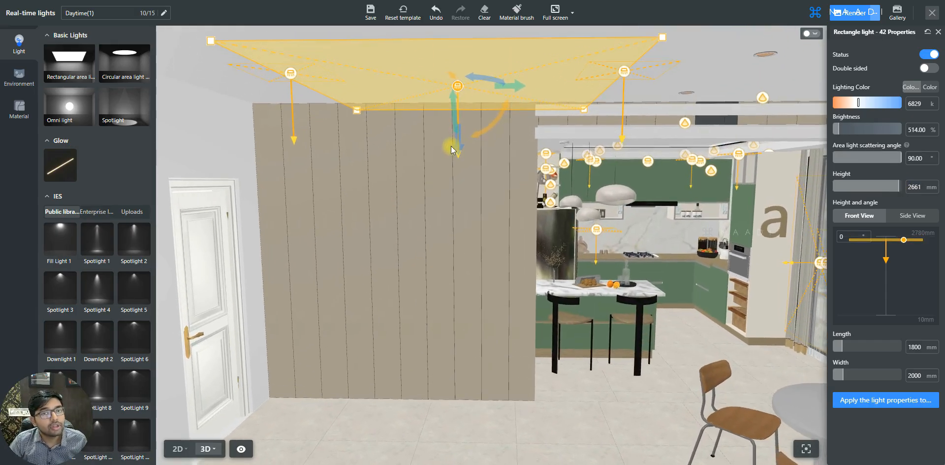
key("w")
key("a")
key("q")
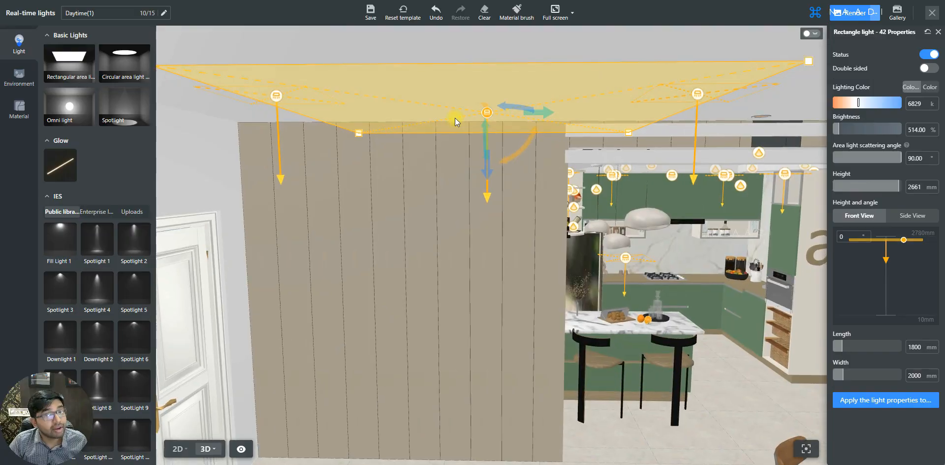
key("w")
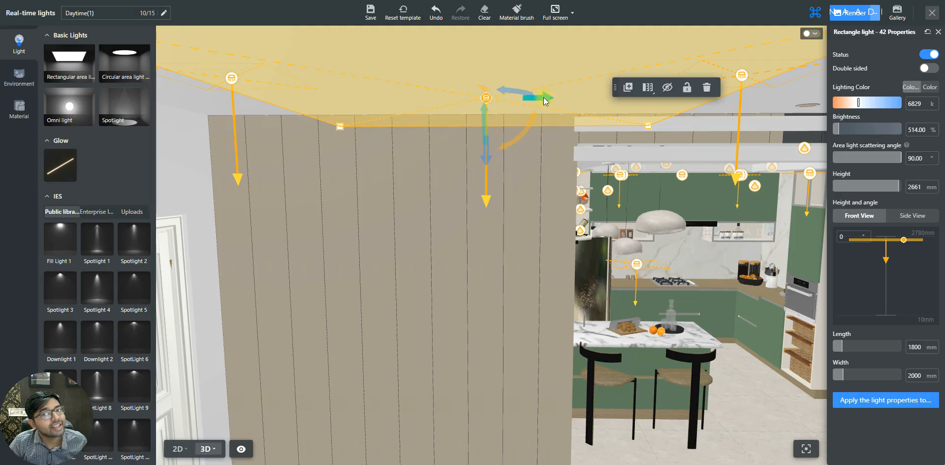
left_click_drag(566, 97, 521, 106)
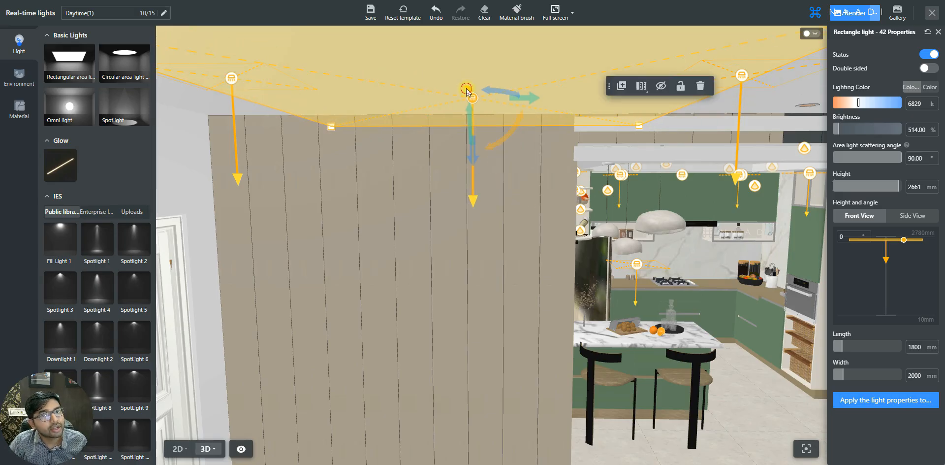
left_click_drag(465, 76, 487, 132)
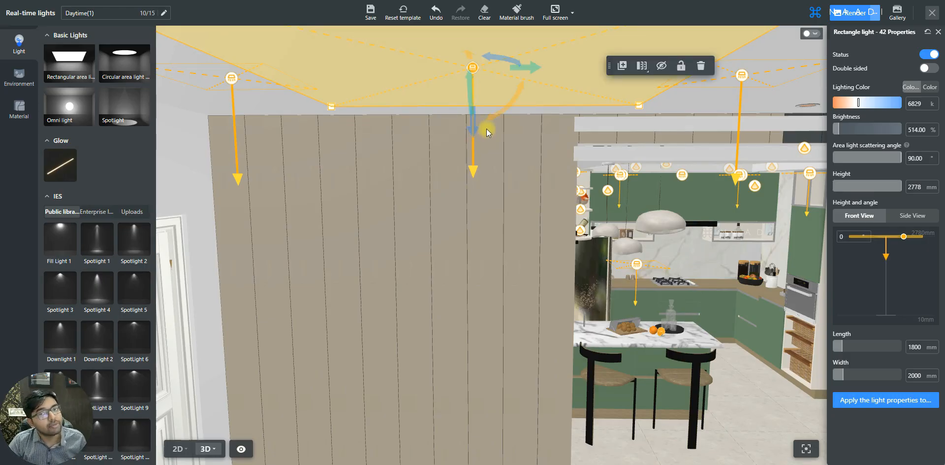
- Switch to the 2D plan and move the rectangular light to about 540 mm from the nearer side wall and 1090 mm from the entrance wall
key("1")
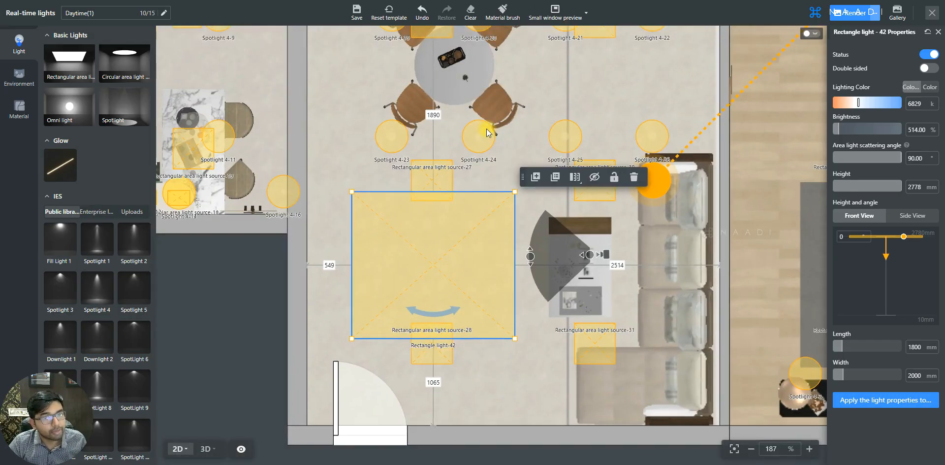
left_click_drag(450, 239, 448, 265)
scroll(448, 265, "down", 1)
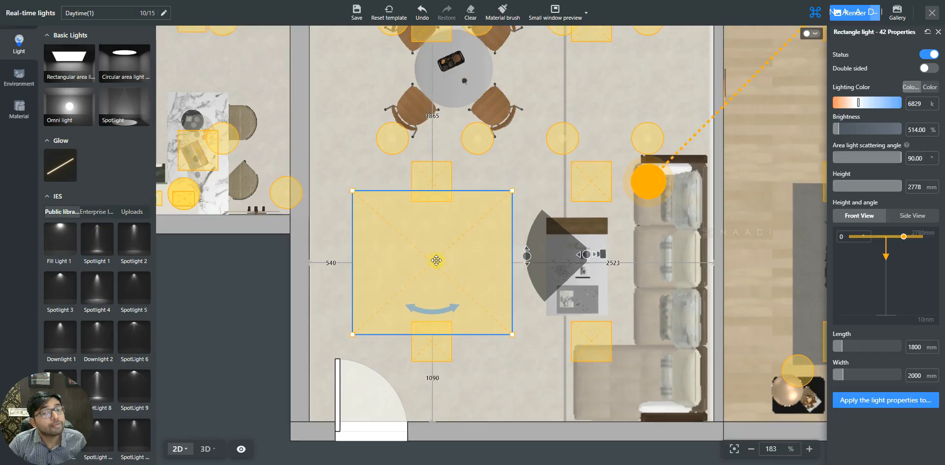
left_click(436, 260)
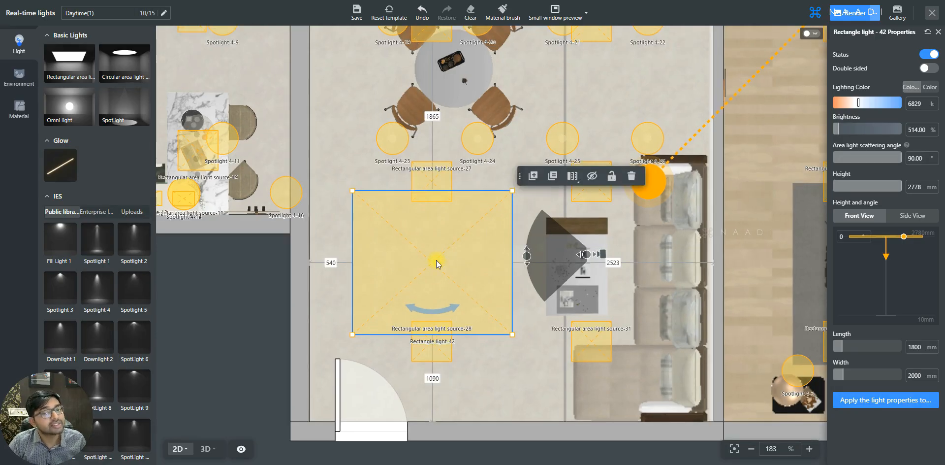
- Set the rectangular light's distance from the nearer side wall to 300 mm in the plan
scroll(429, 251, "down", 3)
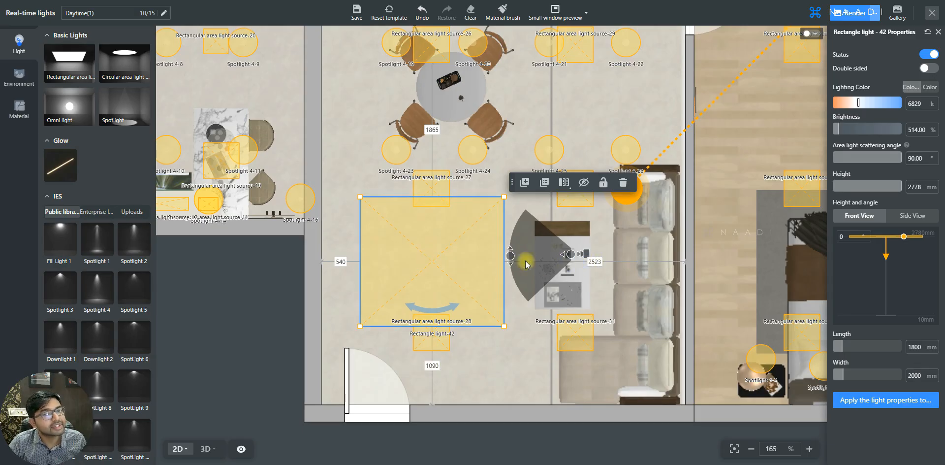
scroll(442, 248, "down", 2)
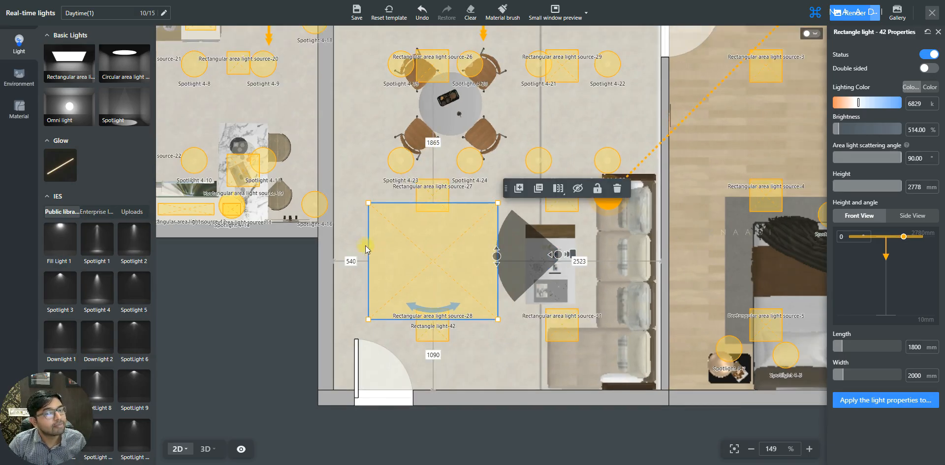
type("300")
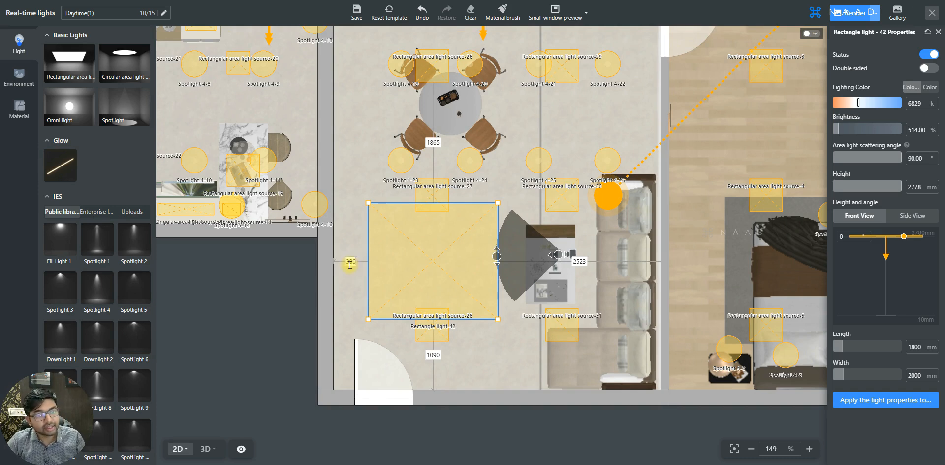
key("Return")
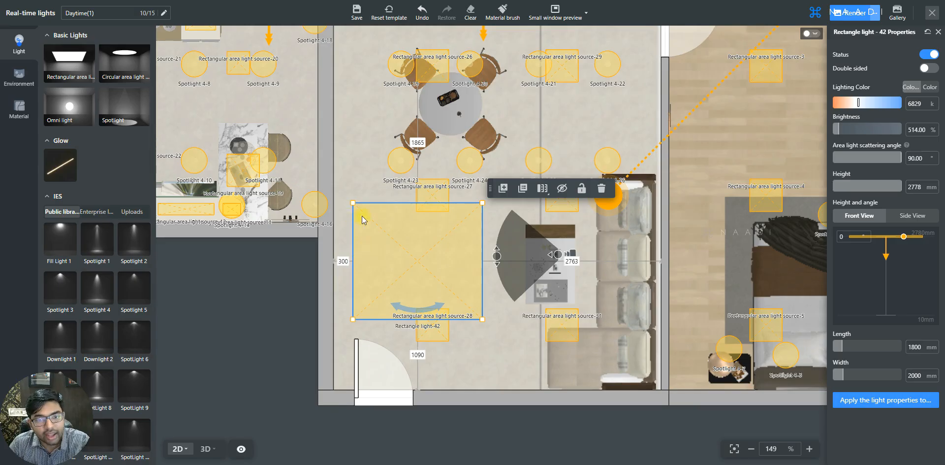
- Resize the rectangular light to a length of 1773 mm and a width of 1123 mm
scroll(402, 246, "up", 2)
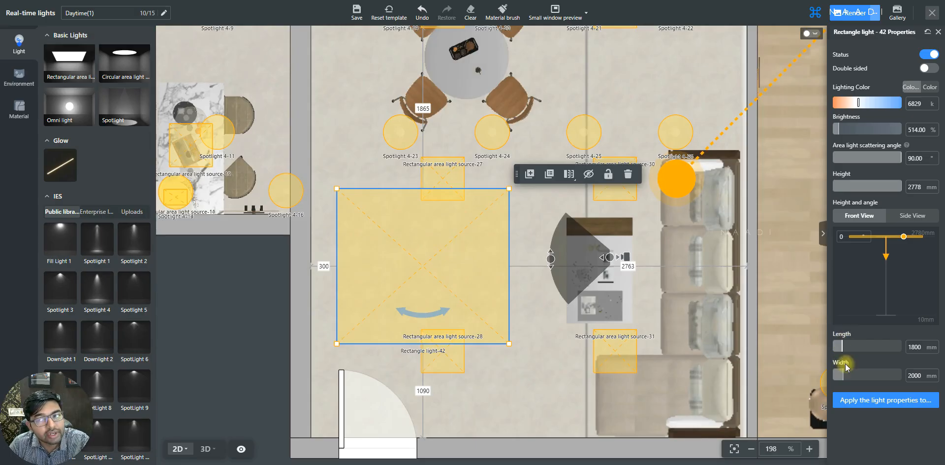
mouse_move(841, 346)
left_mouse_down()
mouse_move(853, 347)
mouse_move(841, 346)
left_mouse_up()
left_click_drag(844, 377, 840, 378)
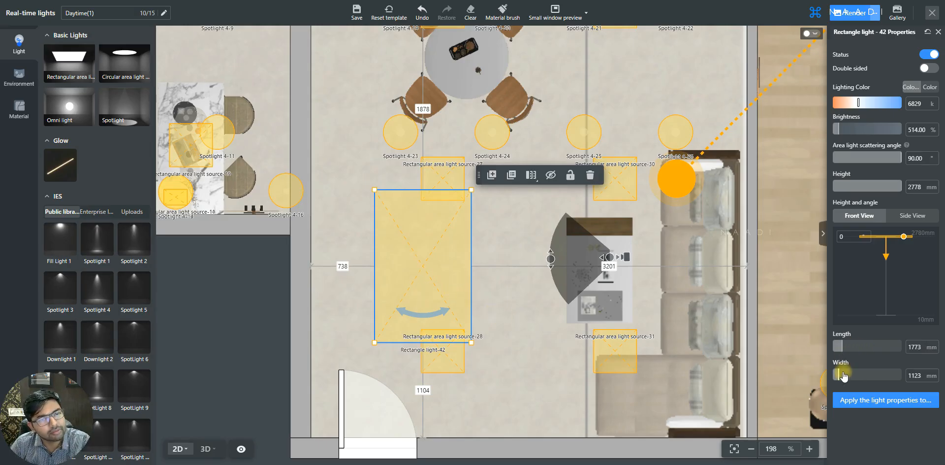
scroll(375, 267, "up", 1)
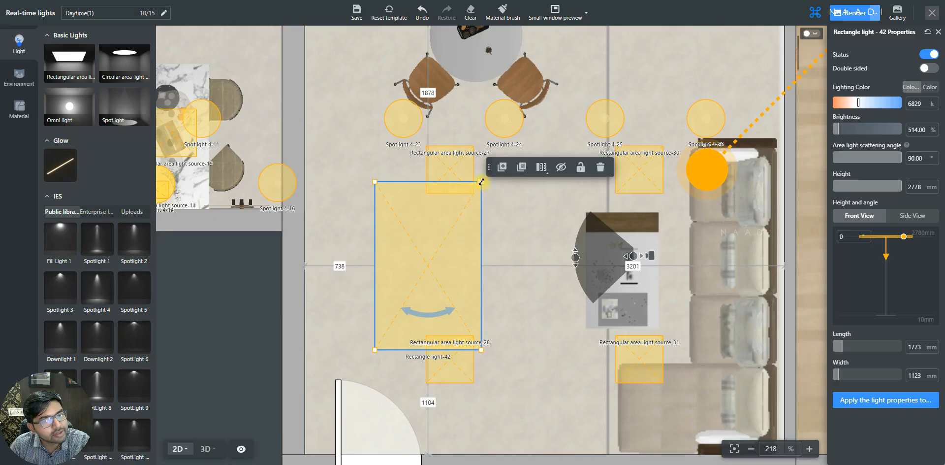
- Shrink the rectangular light in the plan to a length of 680 mm and a width of 689 mm and view it in 3D
left_click_drag(481, 182, 523, 261)
left_click_drag(523, 350, 438, 324)
key("4")
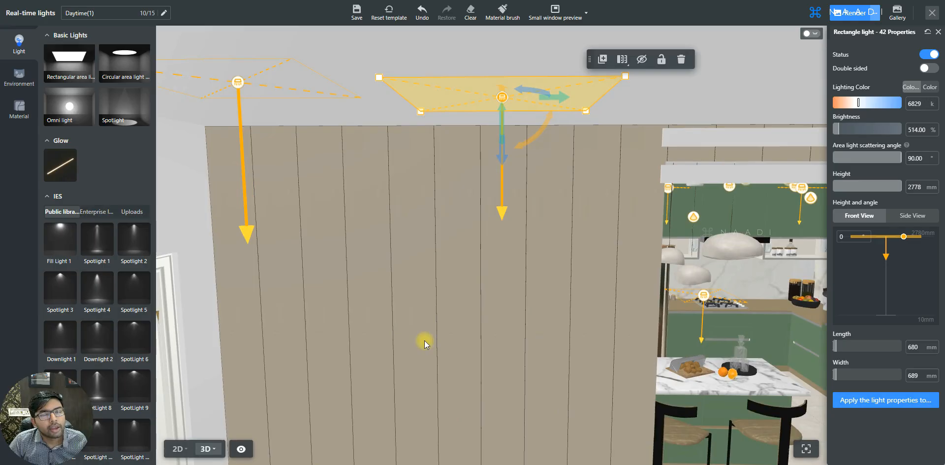
- Compare the front and side height diagrams of the rectangular light and lower its height to 2449 mm in the side view
key("d")
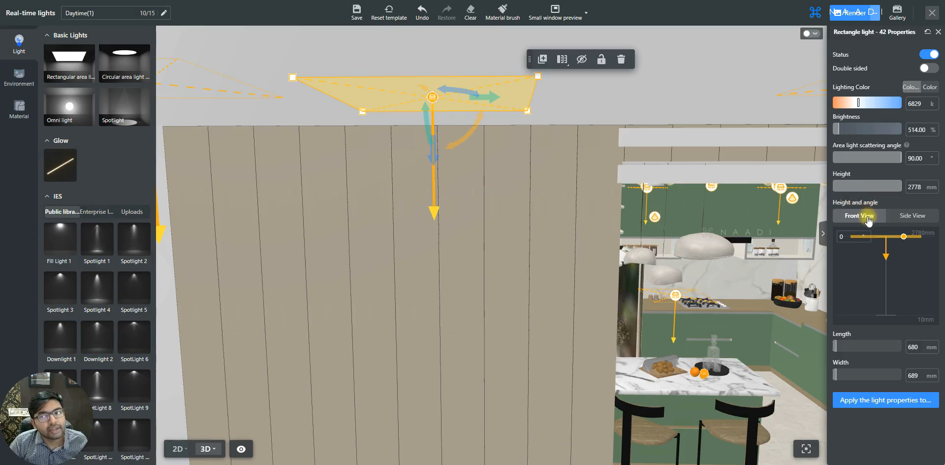
left_click(900, 217)
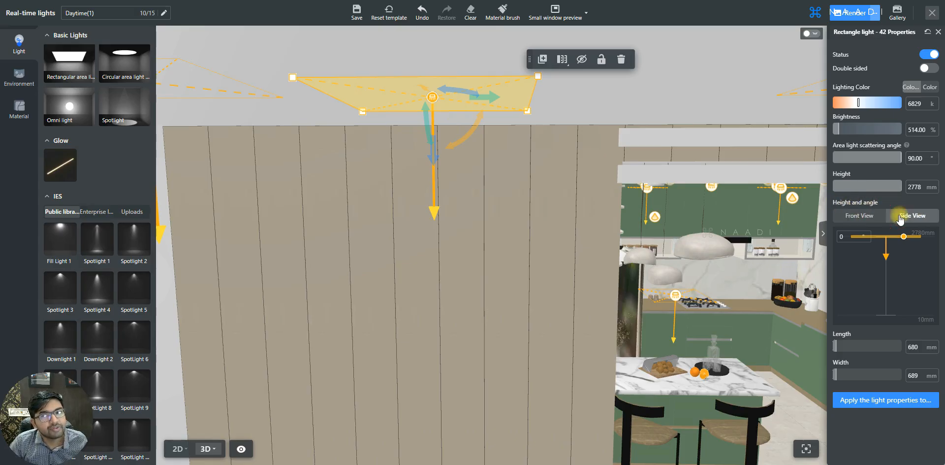
left_click(866, 215)
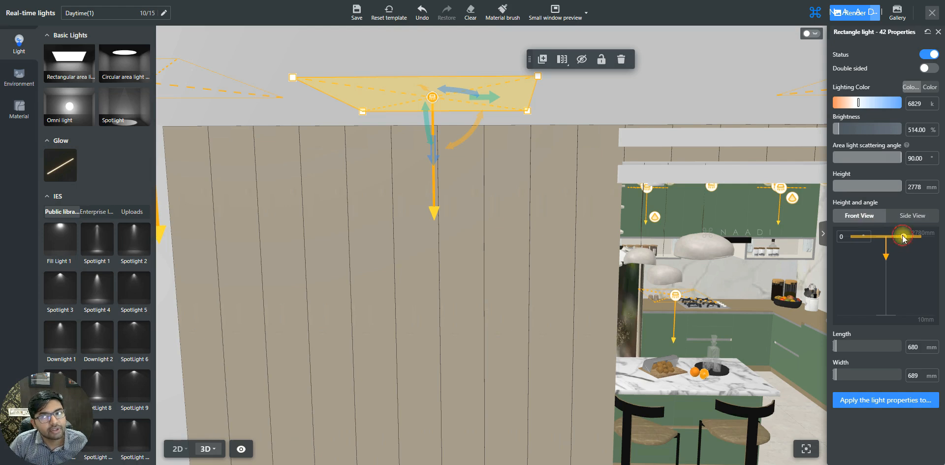
mouse_move(904, 235)
left_mouse_down()
mouse_move(900, 251)
mouse_move(908, 235)
left_mouse_up()
left_click(910, 217)
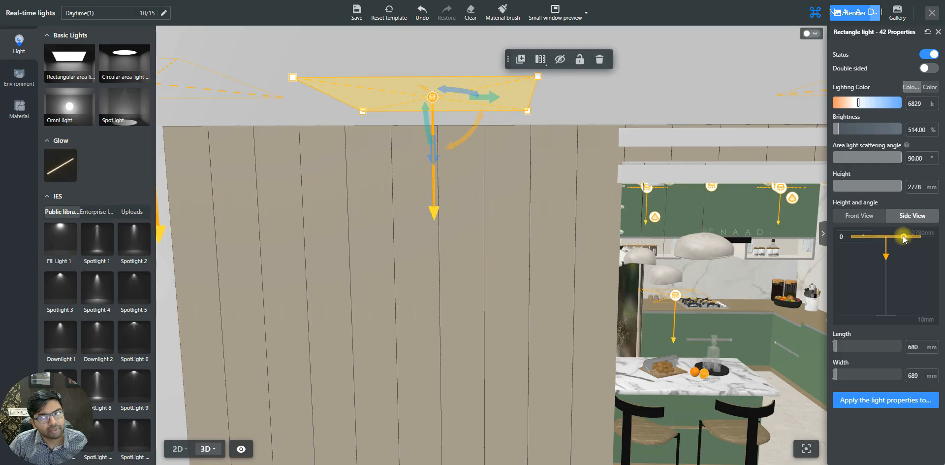
left_click_drag(903, 238, 888, 249)
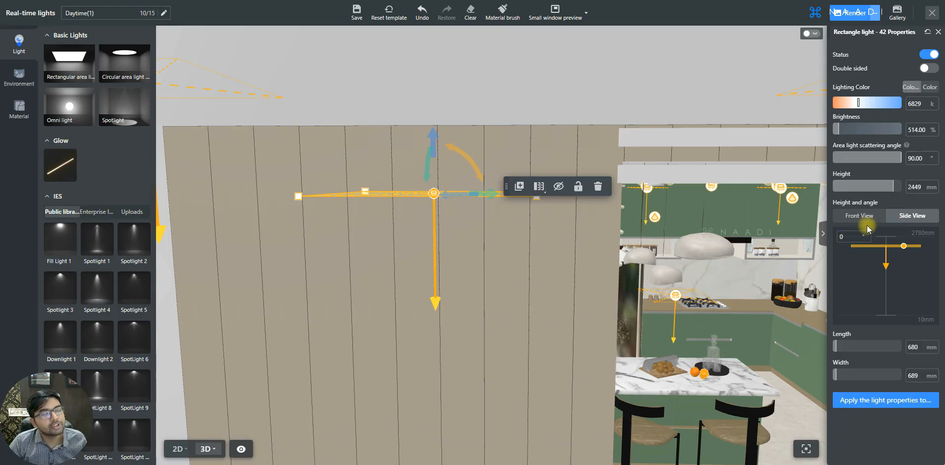
- Delete the rectangular light in front of the panelled wall and return to the 2D plan
key("e")
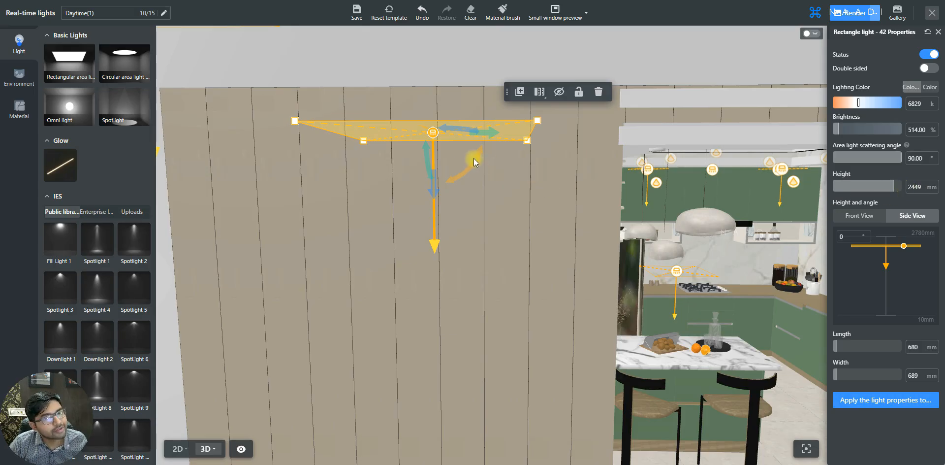
key("e")
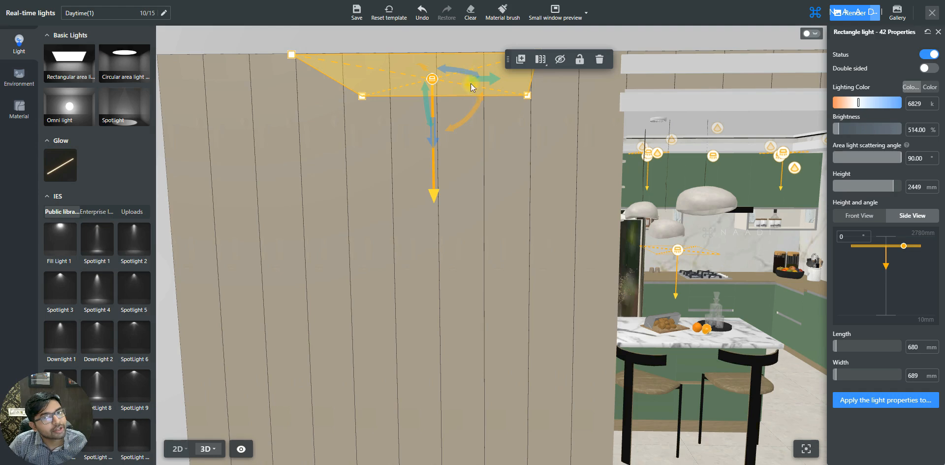
mouse_move(481, 97)
left_mouse_down()
mouse_move(476, 119)
mouse_move(483, 99)
mouse_move(472, 105)
left_mouse_up()
scroll(507, 136, "down", 6)
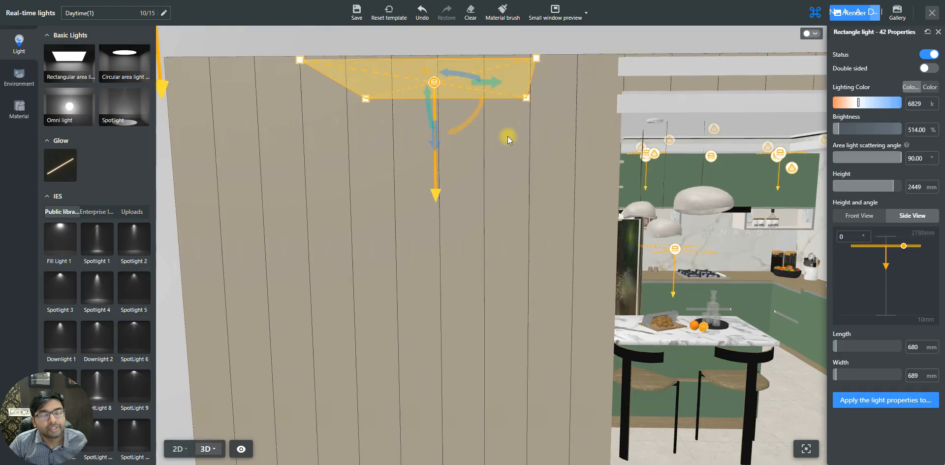
key("s")
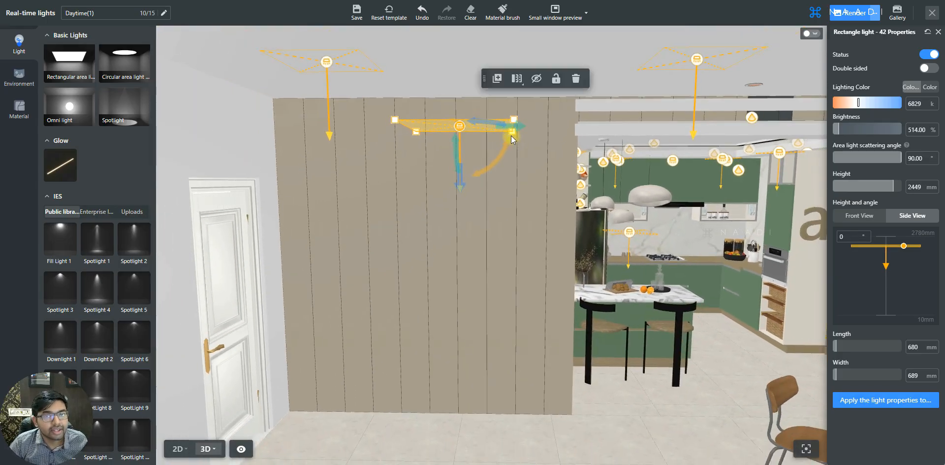
key("d")
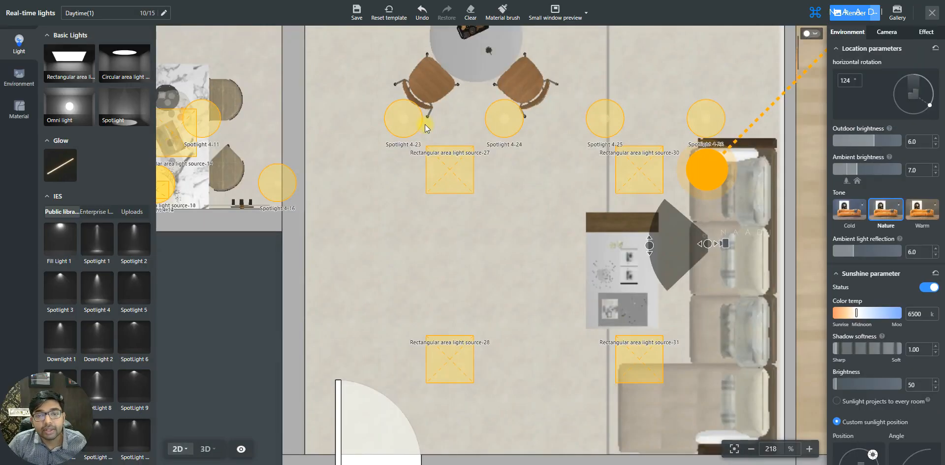
- Try a circular area light in the open living-room floor near the entrance, enlarge its radius to 438 mm, and delete it
left_click(125, 61)
left_click(430, 270)
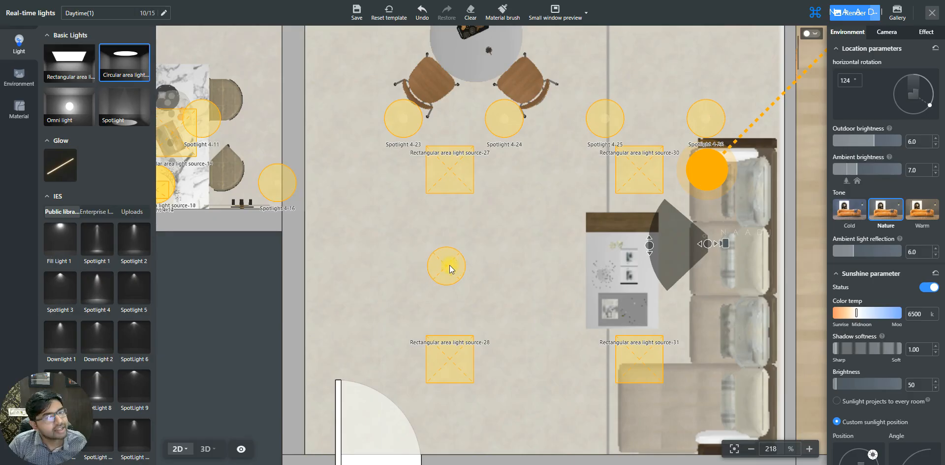
left_click(451, 261)
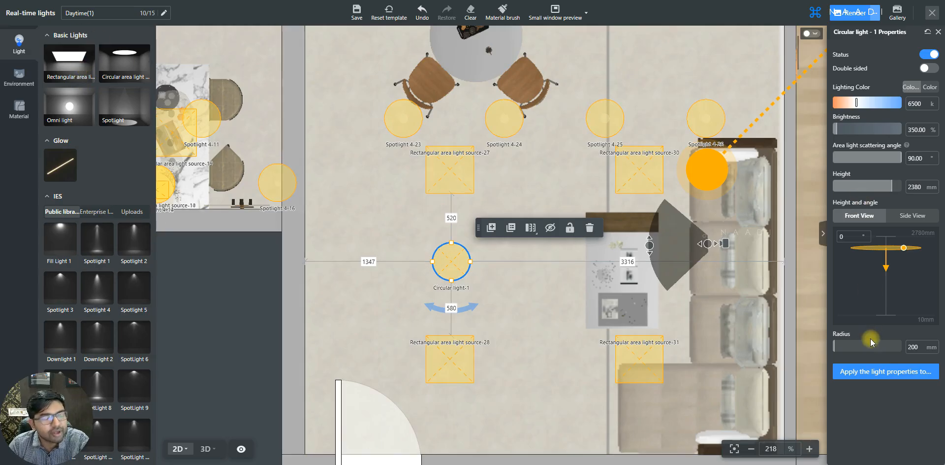
scroll(443, 266, "up", 2)
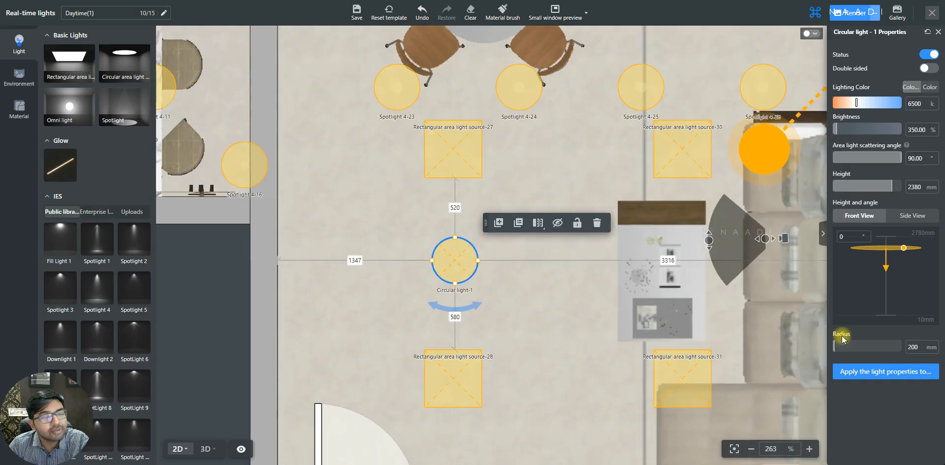
mouse_move(840, 346)
left_mouse_down()
mouse_move(849, 347)
mouse_move(835, 349)
left_mouse_up()
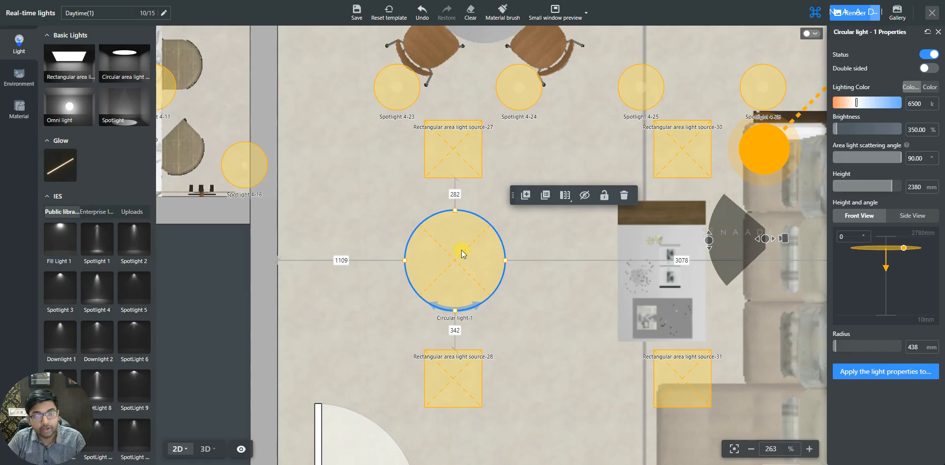
key("Delete")
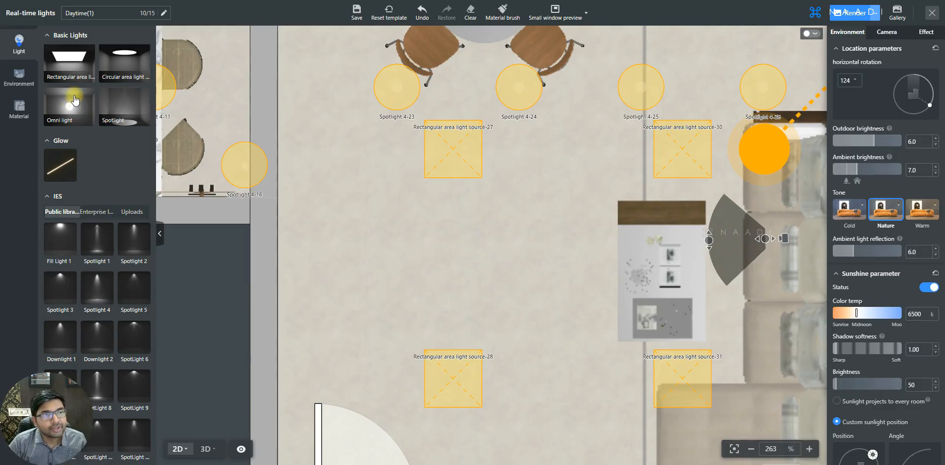
- Place an omni light in the living room near the panelled wall and view it in 3D beside the kitchen pendant lamps
left_click_drag(71, 108, 448, 293)
scroll(447, 294, "down", 3)
scroll(313, 86, "up", 1)
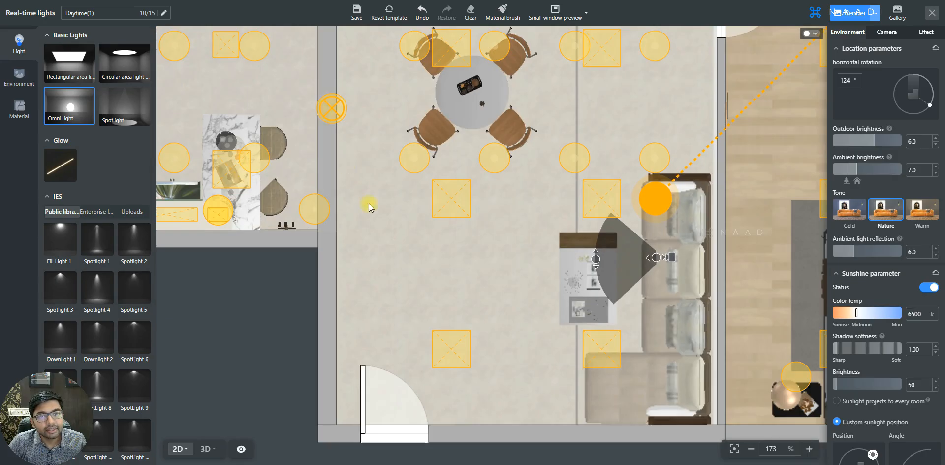
left_click(413, 279)
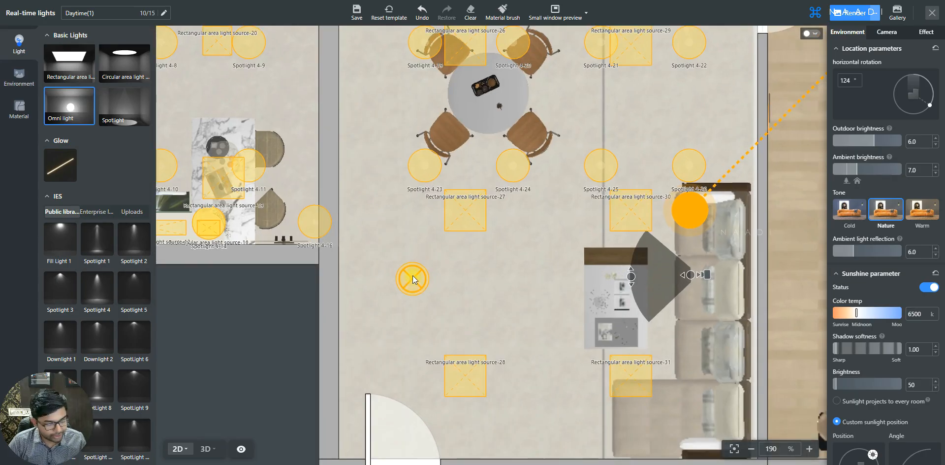
key("3")
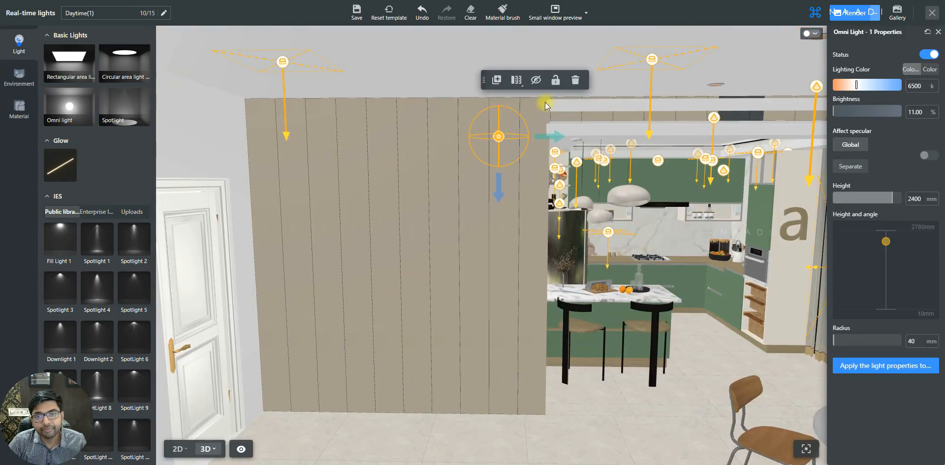
scroll(498, 134, "up", 2)
scroll(498, 134, "up", 3)
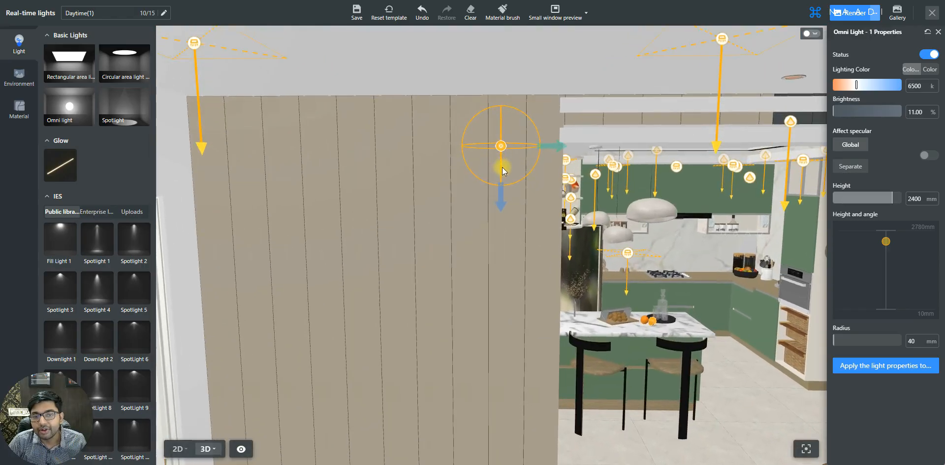
left_click_drag(465, 209, 465, 255)
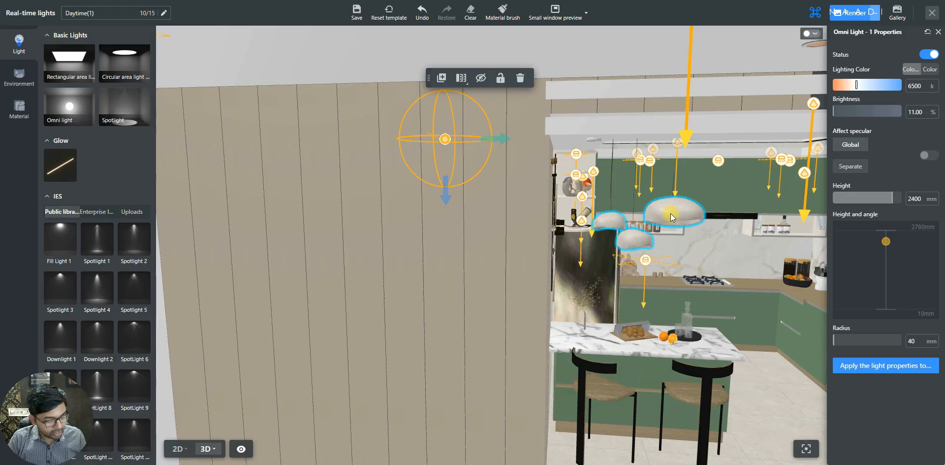
middle_click_drag(680, 230, 651, 200)
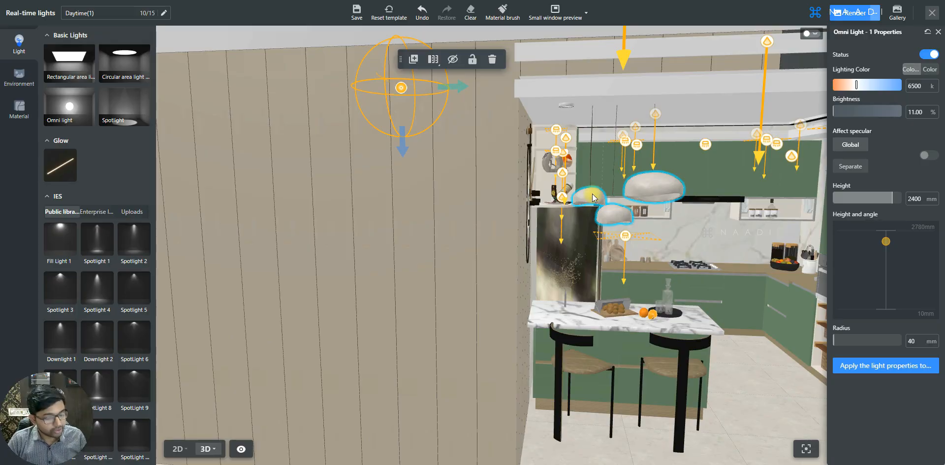
- Move the omni light in the 2D plan from the living room to the kitchen island, over the large pendant lamp
key("1")
scroll(414, 296, "down", 2)
scroll(461, 332, "up", 3)
middle_click_drag(461, 332, 532, 406)
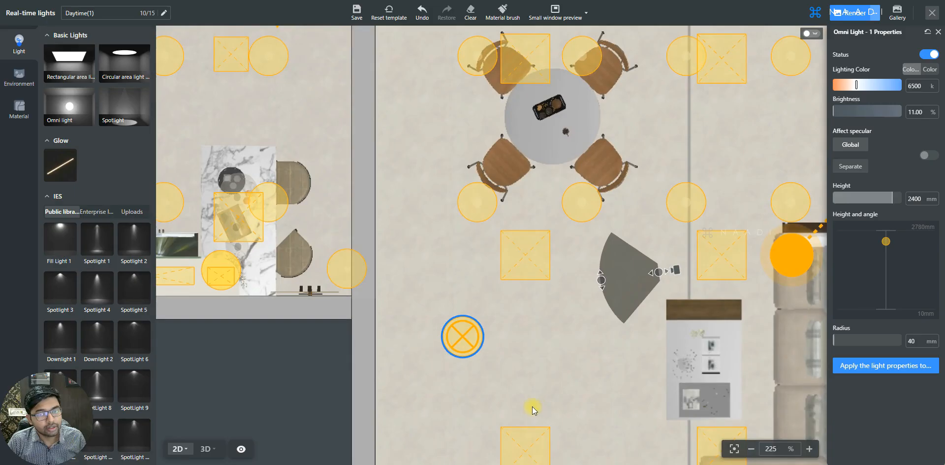
scroll(545, 353, "down", 2)
scroll(477, 345, "up", 2)
middle_click_drag(478, 346, 521, 362)
left_click_drag(419, 270, 309, 204)
mouse_move(297, 201)
left_mouse_down()
mouse_move(300, 211)
mouse_move(302, 202)
left_mouse_up()
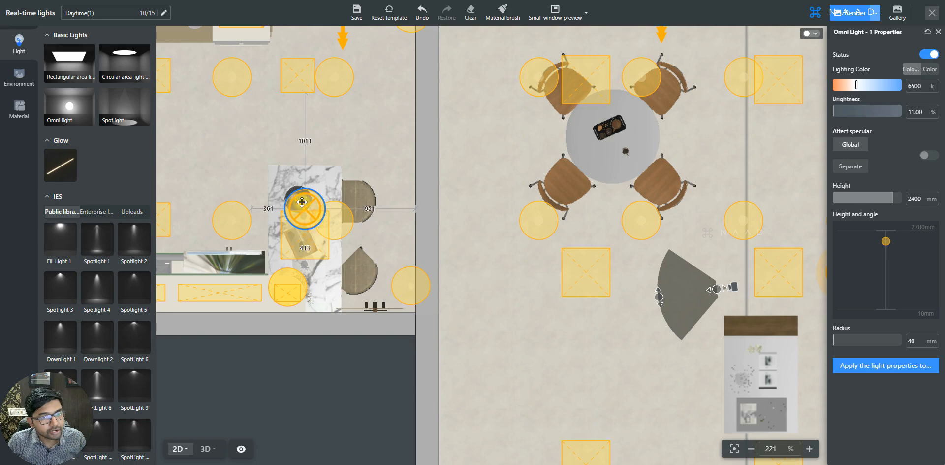
- Nudge the omni light along the kitchen island to a 401 mm clearance to line it up with the large pendant lamp
scroll(302, 202, "up", 5)
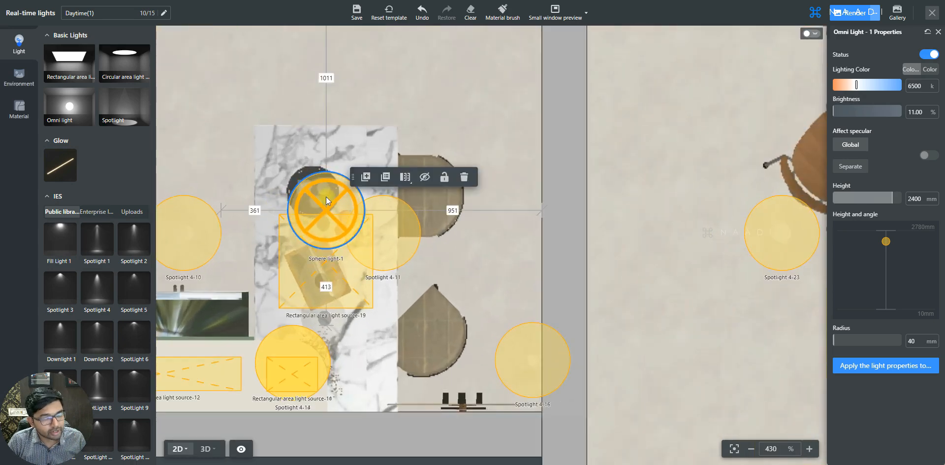
scroll(325, 196, "up", 2)
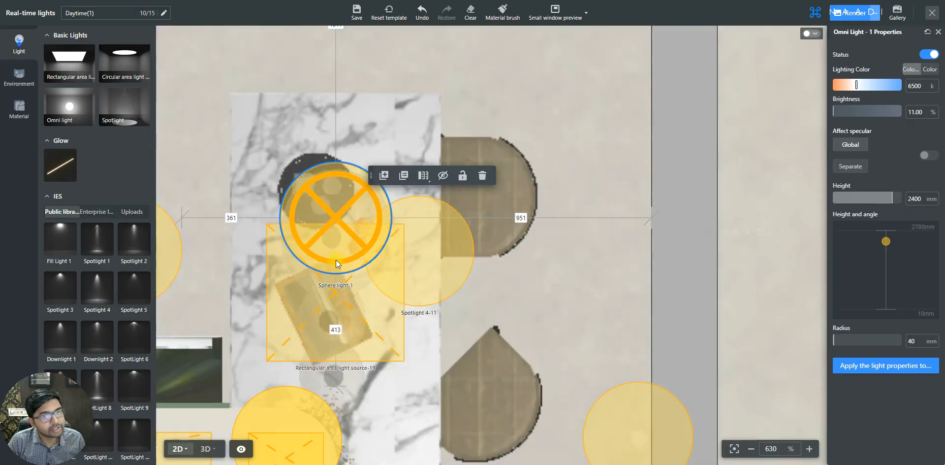
scroll(332, 202, "up", 2)
left_click_drag(335, 203, 336, 207)
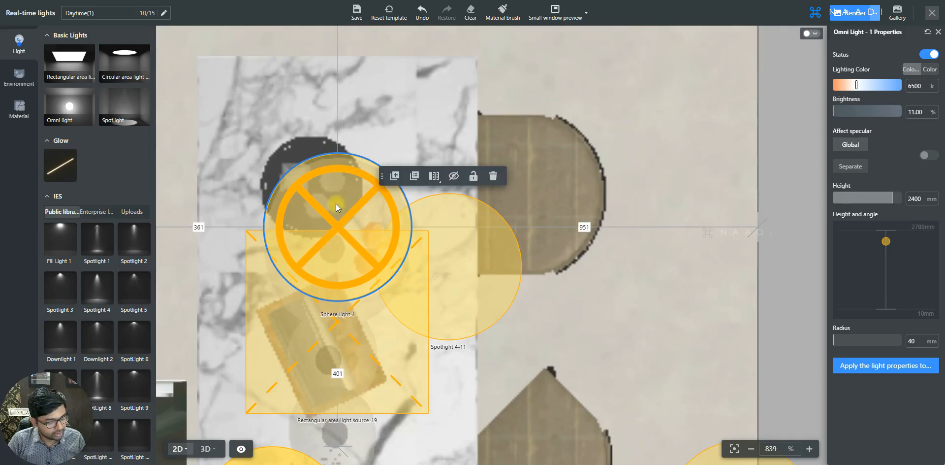
- Lower the omni light in 3D to a height of 1825 mm and shift it slightly sideways to centre it under the large pendant shade
key("3")
key("d")
key("d")
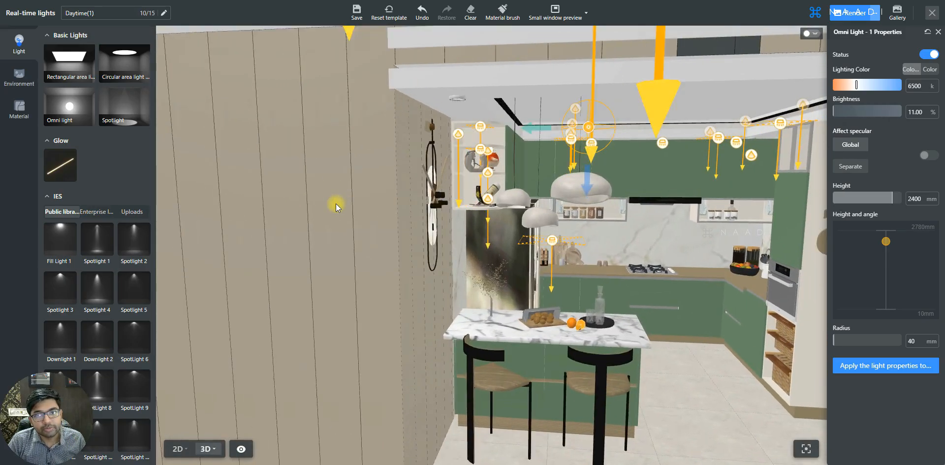
key("d")
key("w")
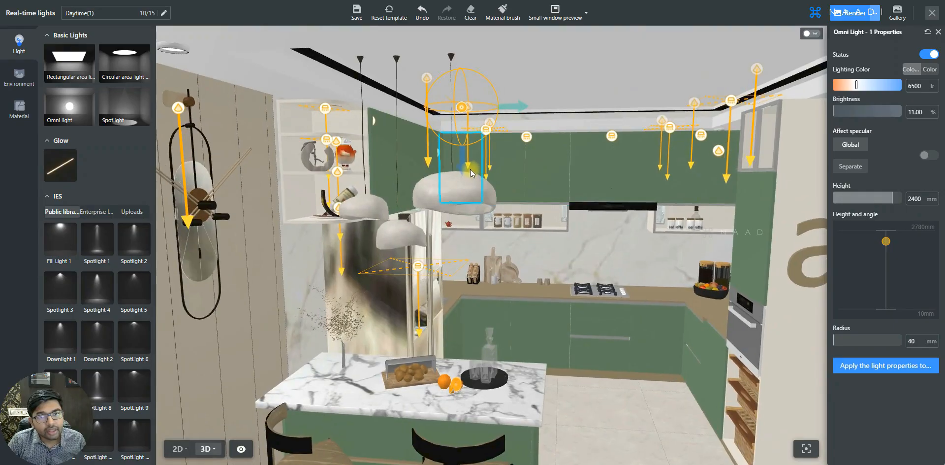
key("a")
left_click_drag(479, 170, 463, 270)
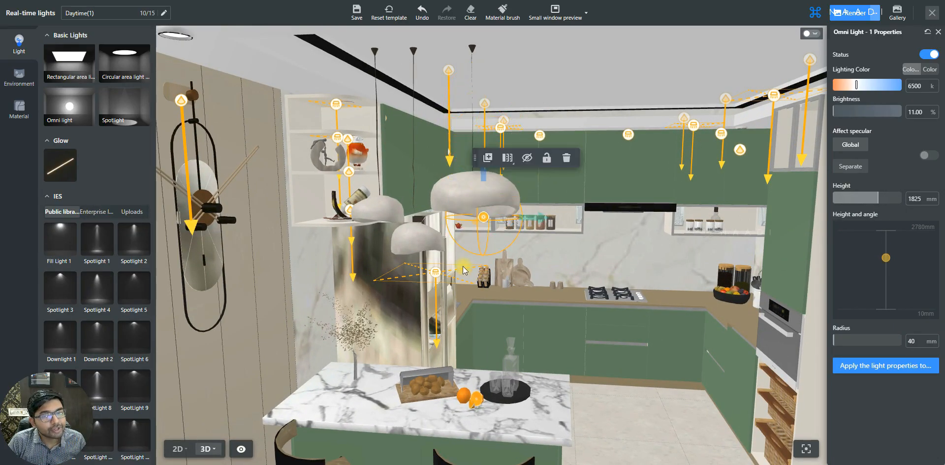
left_click_drag(533, 217, 526, 220)
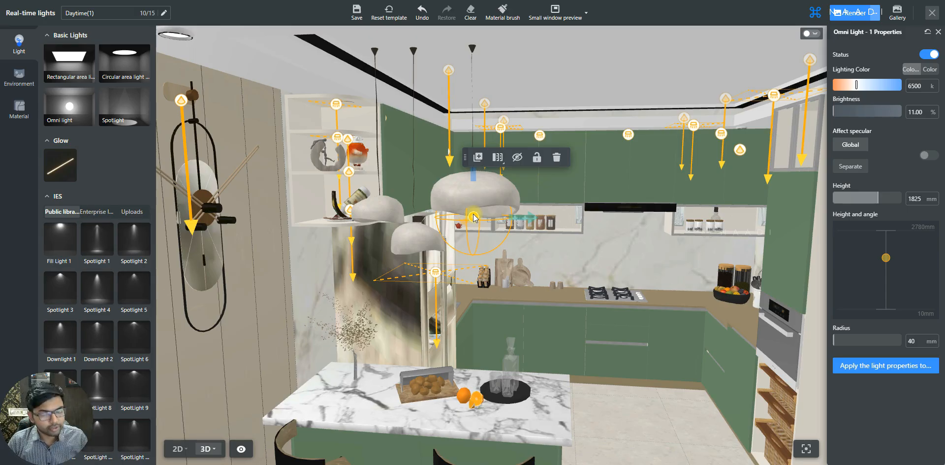
- Show the whole apartment in 2D and move the sun to outside the window side, near the line of the wall between living room and bedroom
key("1")
scroll(473, 213, "down", 7)
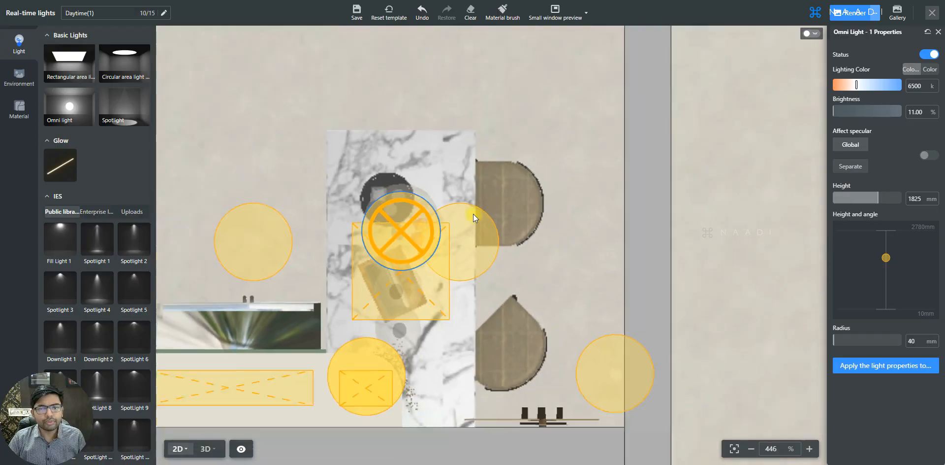
scroll(474, 214, "down", 10)
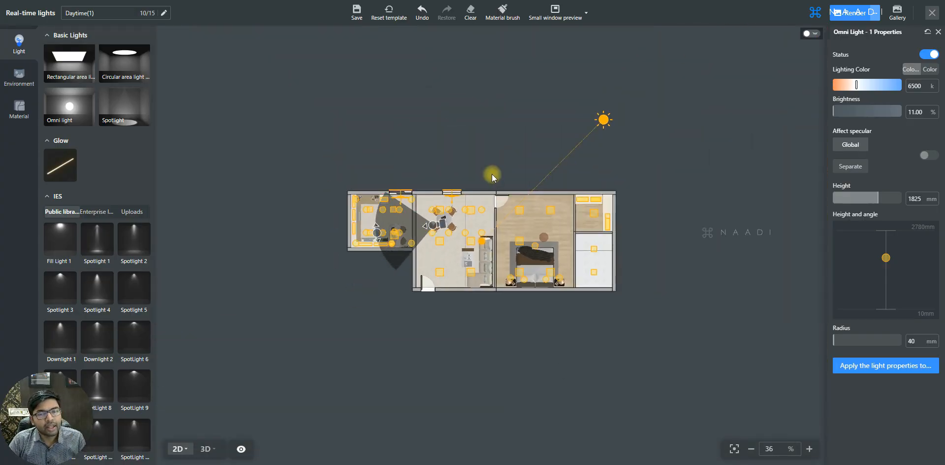
scroll(571, 143, "up", 1)
scroll(624, 108, "up", 1)
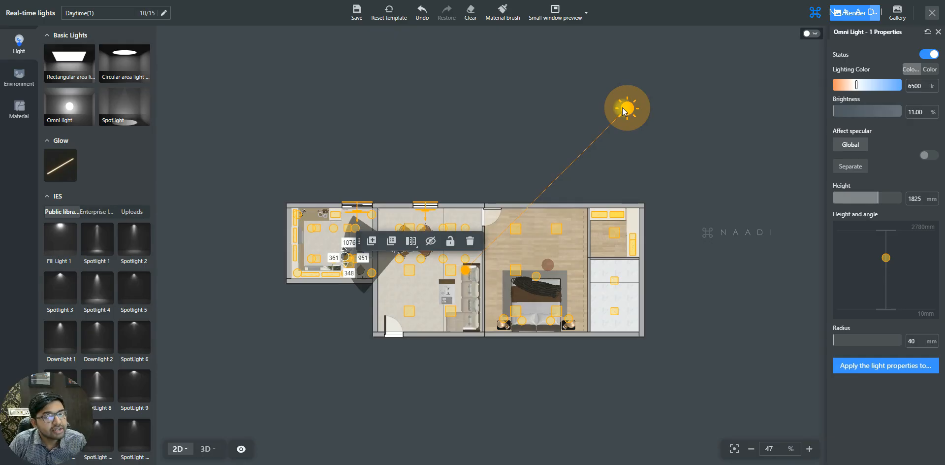
mouse_move(622, 108)
left_mouse_down()
mouse_move(397, 89)
mouse_move(332, 106)
mouse_move(309, 125)
mouse_move(270, 185)
mouse_move(264, 304)
mouse_move(286, 396)
mouse_move(374, 440)
mouse_move(566, 408)
mouse_move(626, 364)
mouse_move(655, 238)
mouse_move(587, 93)
mouse_move(534, 52)
mouse_move(508, 50)
left_mouse_up()
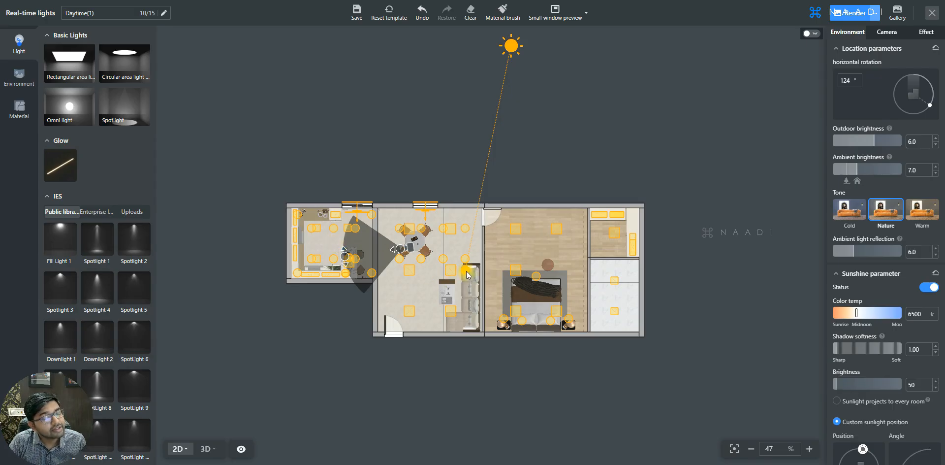
- Aim the sunlight into the kitchen by moving its target point from the living room sofa to the kitchen floor
left_click_drag(466, 273, 341, 244)
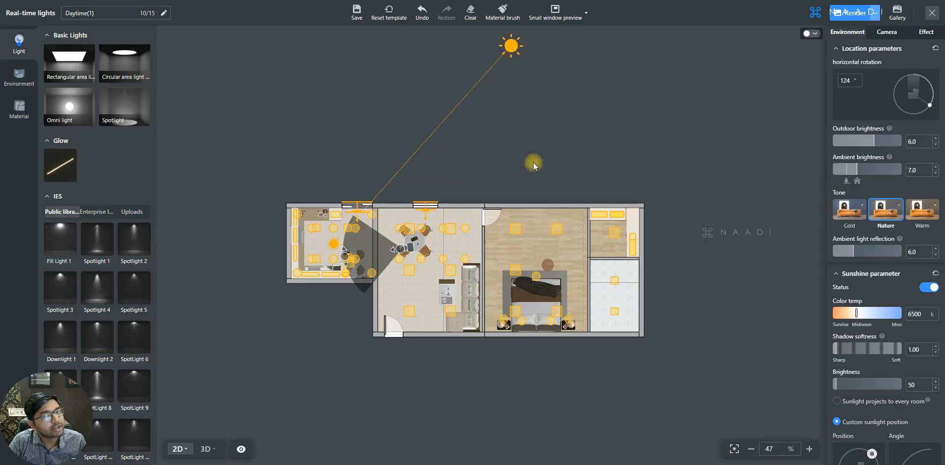
scroll(533, 162, "down", 2)
left_click_drag(458, 71, 471, 105)
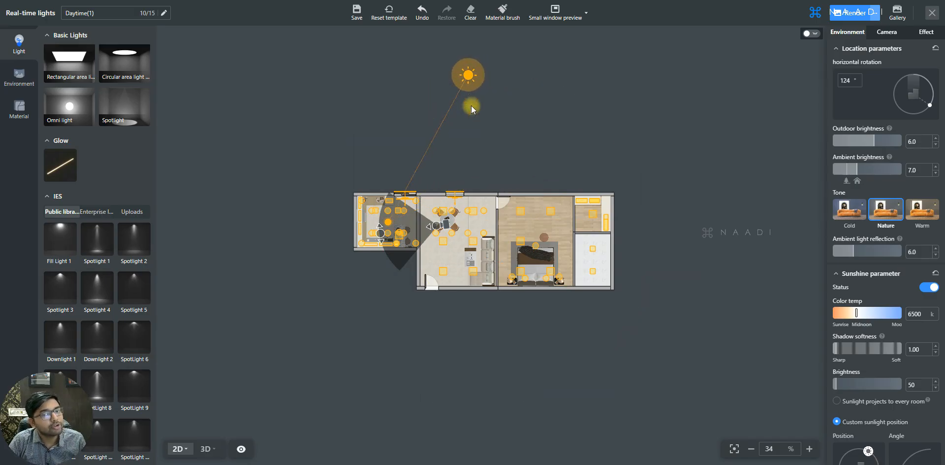
scroll(473, 131, "up", 2)
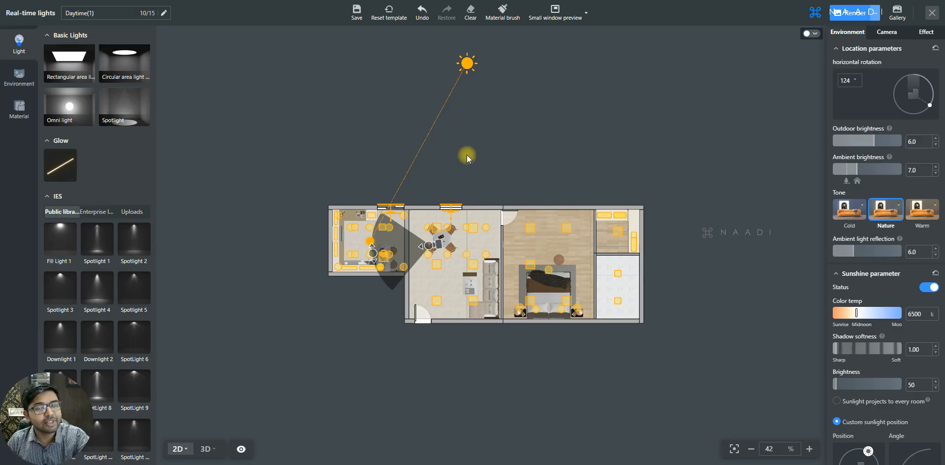
scroll(448, 150, "up", 2)
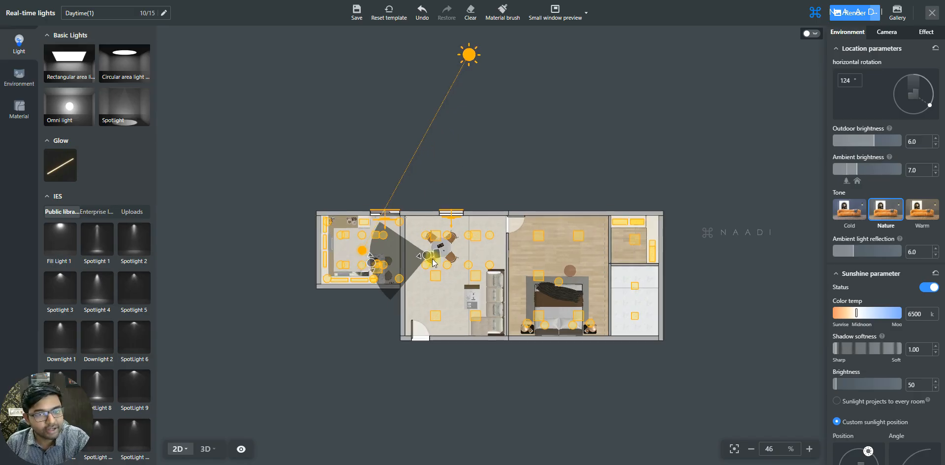
- Shift the sun slightly along the outside of the window side, away from the kitchen, so its light crosses the kitchen window at a shallower angle
left_click(397, 273)
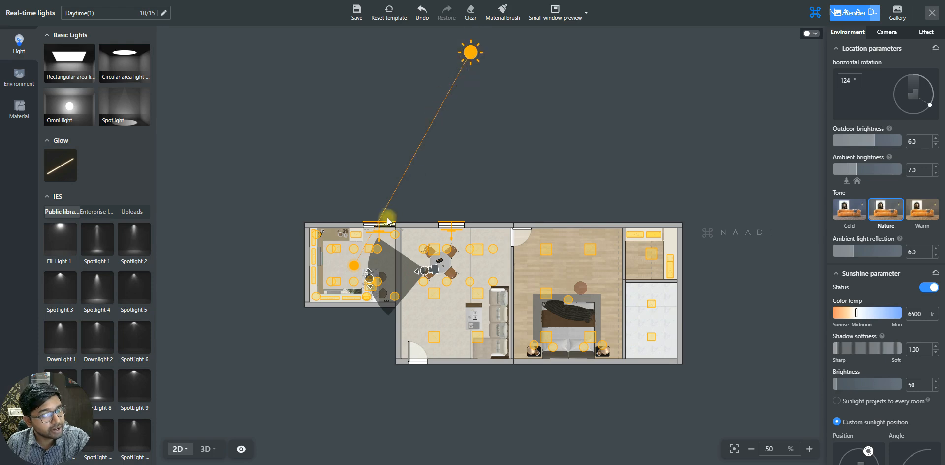
scroll(375, 228, "up", 2)
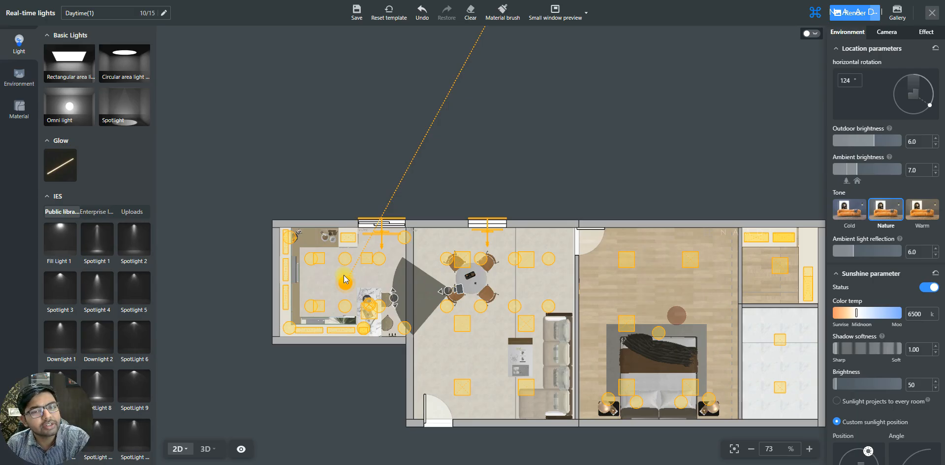
scroll(345, 279, "down", 2)
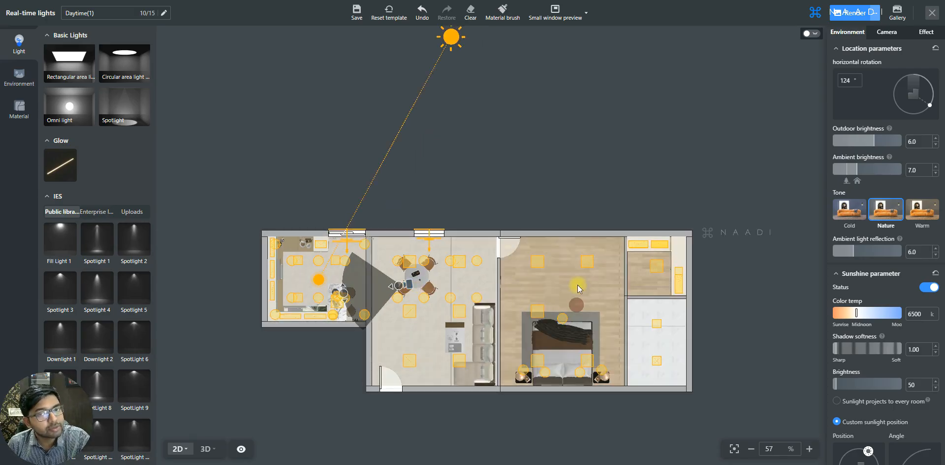
scroll(524, 282, "down", 1)
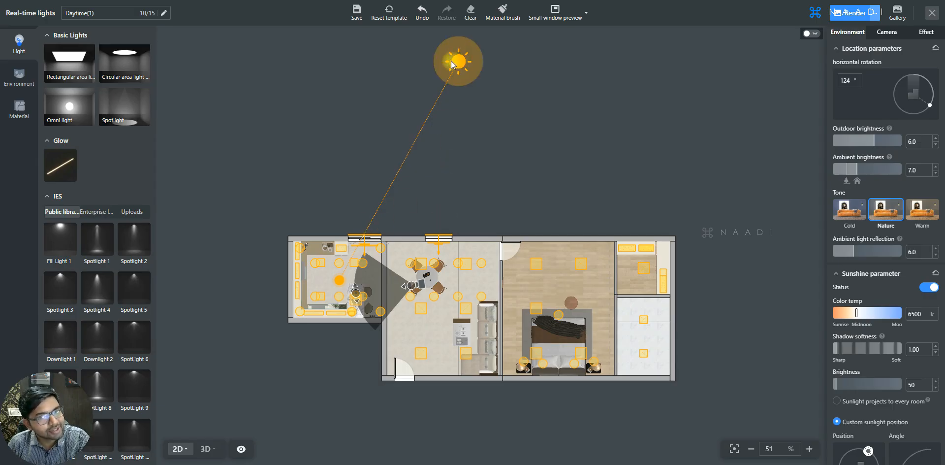
left_click_drag(458, 63, 476, 62)
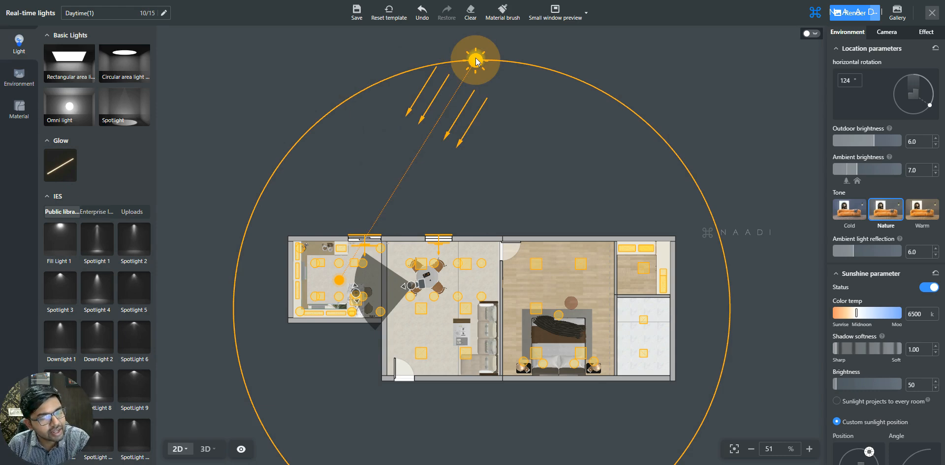
left_click_drag(476, 62, 475, 61)
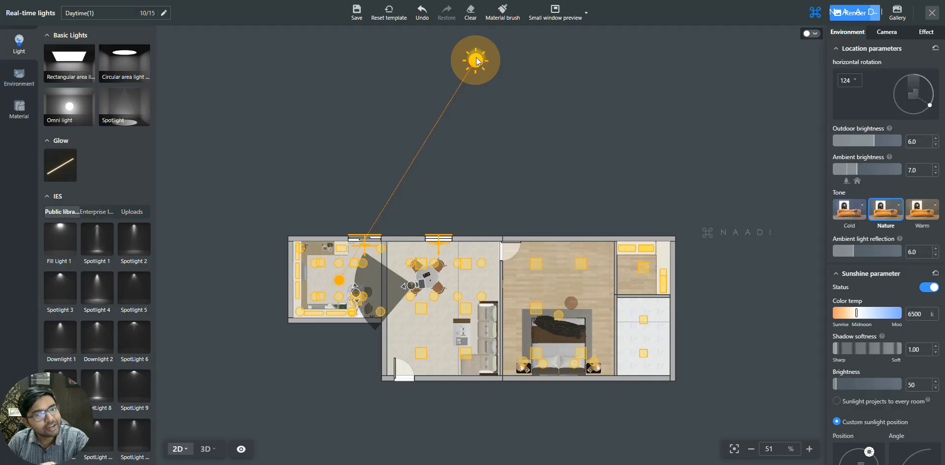
- Move the omni light in the 2D plan from the kitchen island to outside the kitchen window, about 541 mm from the wall
scroll(502, 156, "up", 3)
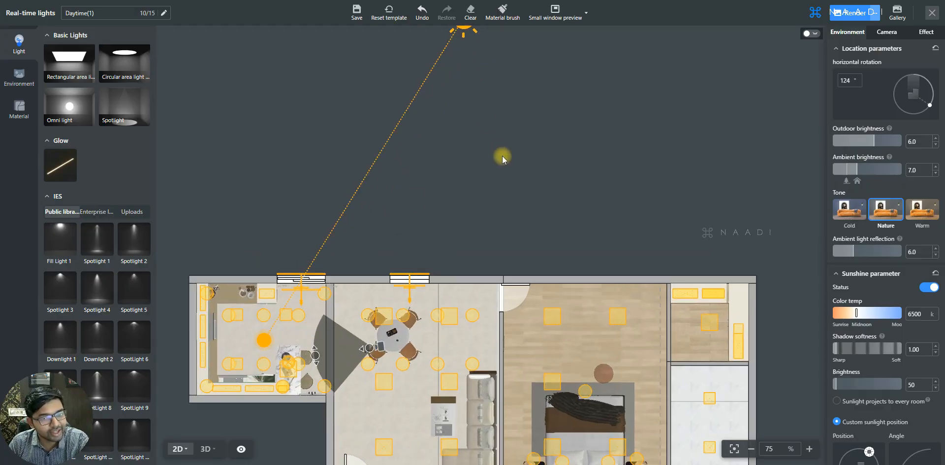
scroll(291, 361, "up", 5)
left_click(291, 362)
left_click_drag(317, 190, 317, 180)
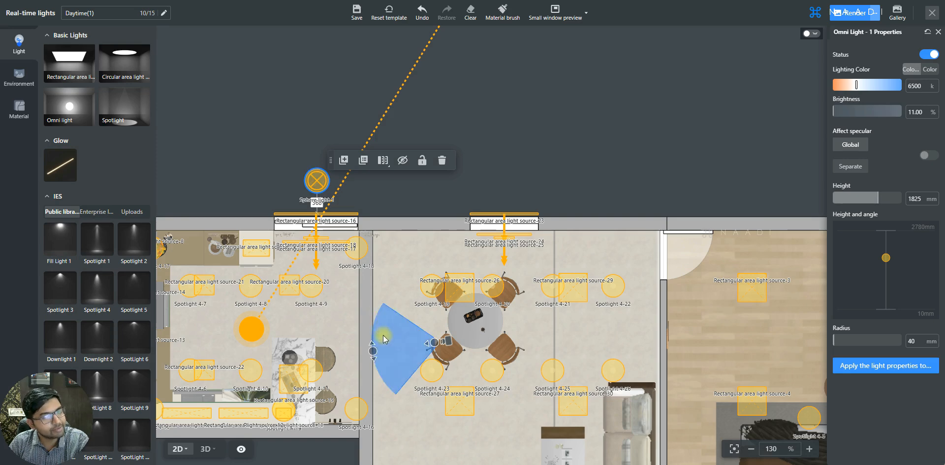
scroll(388, 344, "down", 4)
scroll(335, 261, "up", 4)
left_click_drag(335, 260, 340, 240)
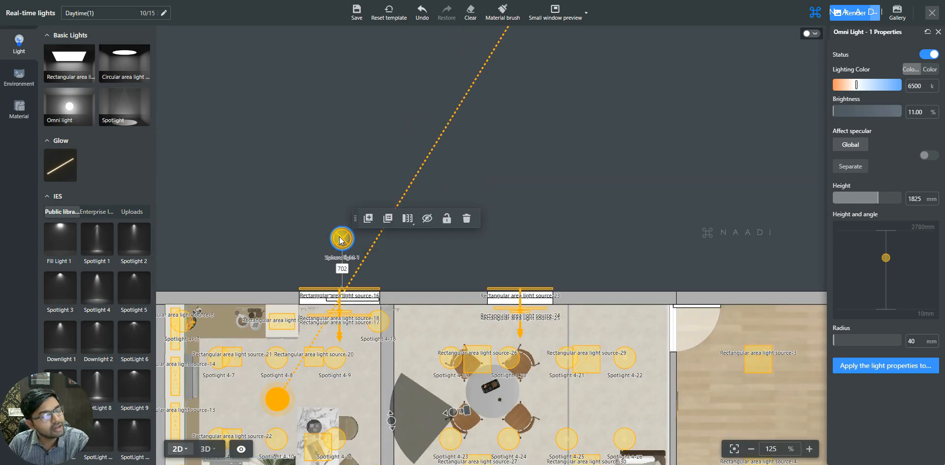
scroll(340, 240, "up", 1)
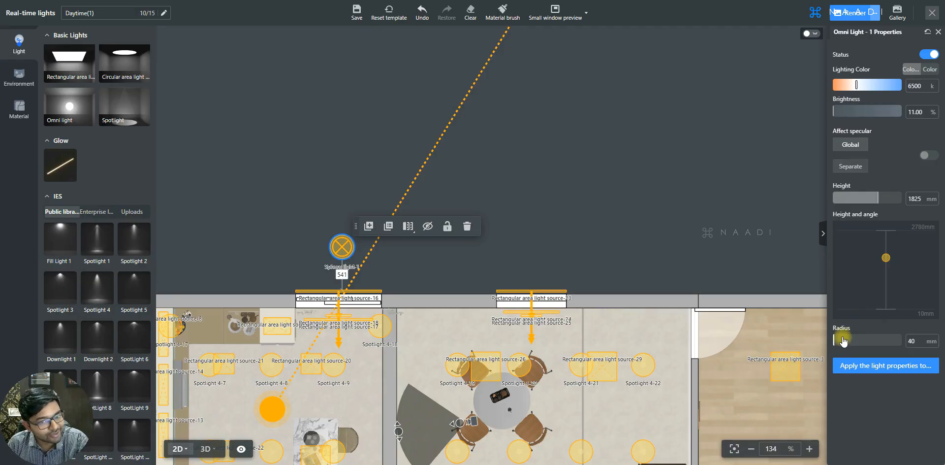
- Enlarge the omni light's radius to 686 mm and move it to about 369 mm clear of the kitchen window wall
left_click_drag(843, 339, 850, 341)
left_click_drag(343, 246, 347, 215)
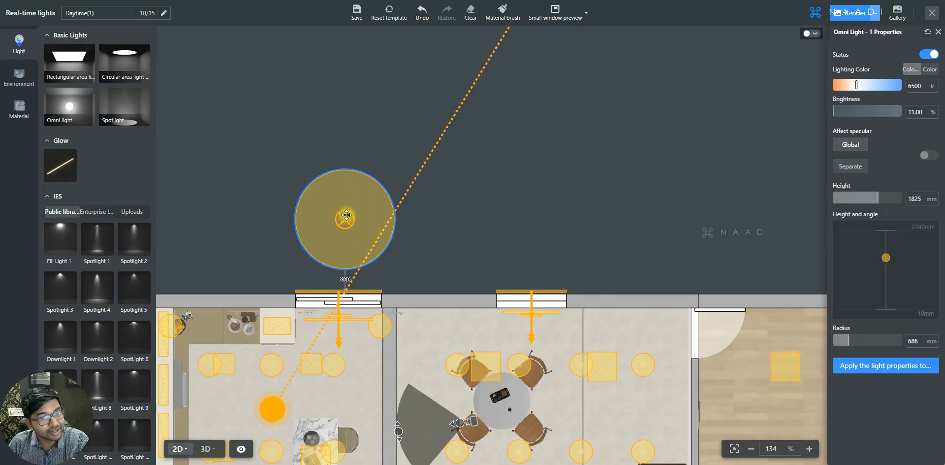
left_click_drag(346, 215, 346, 218)
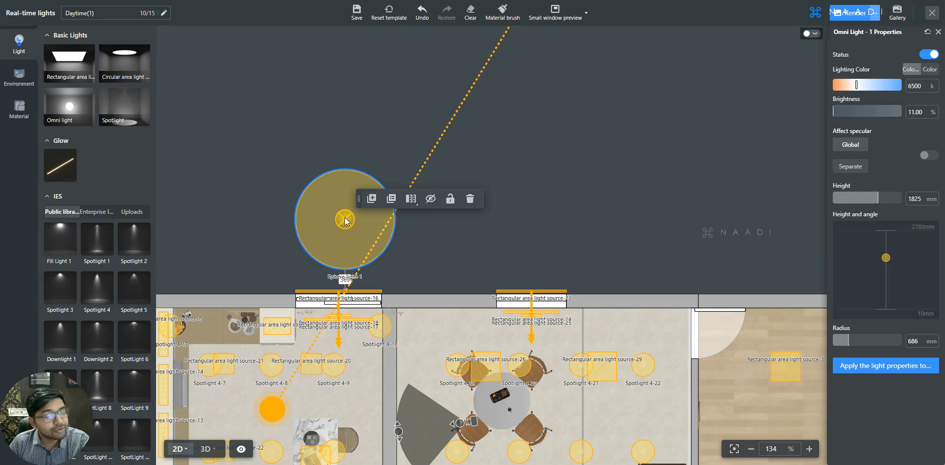
scroll(346, 221, "down", 2)
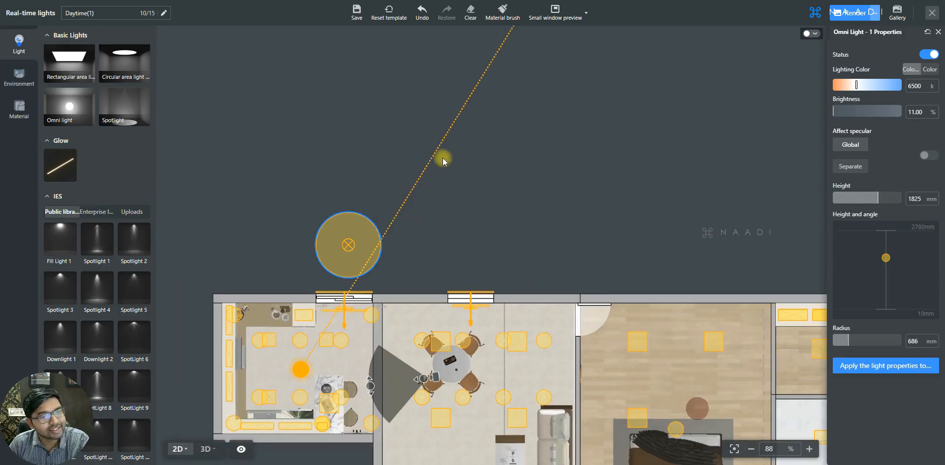
scroll(333, 252, "up", 1)
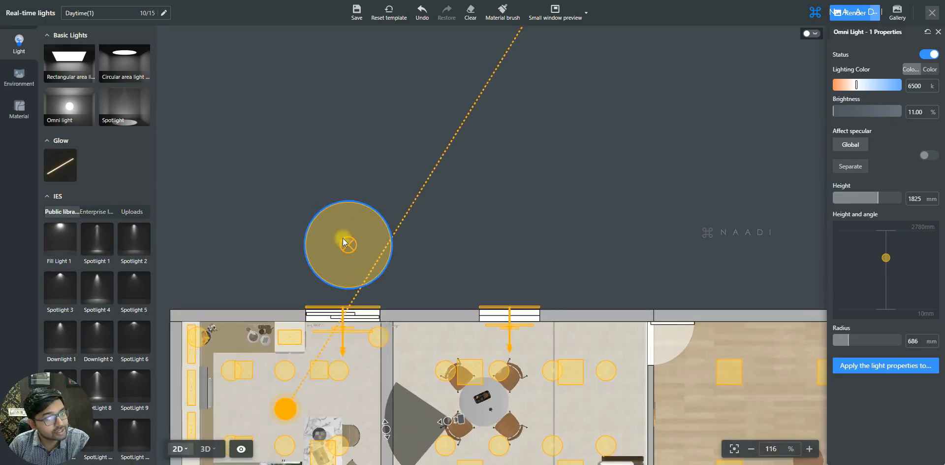
- Copy the enlarged omni light and place the duplicate outside the dining area window, level with the first one
left_click(344, 242)
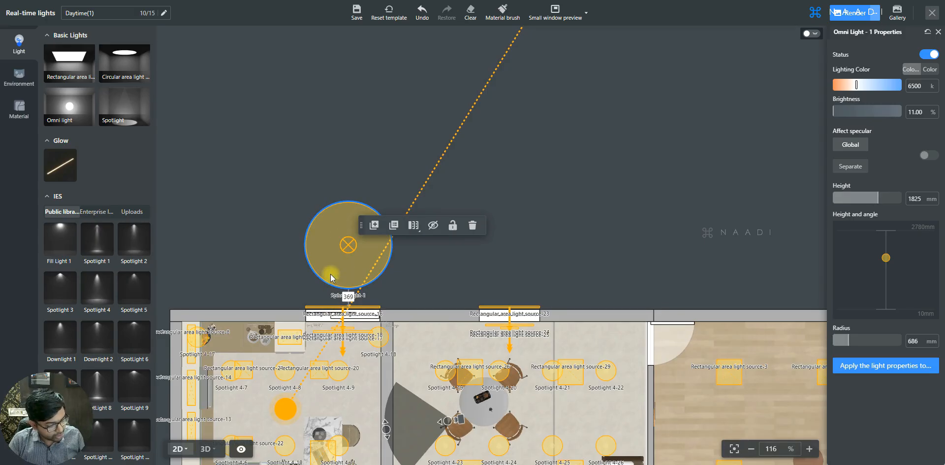
key("ctrl+c")
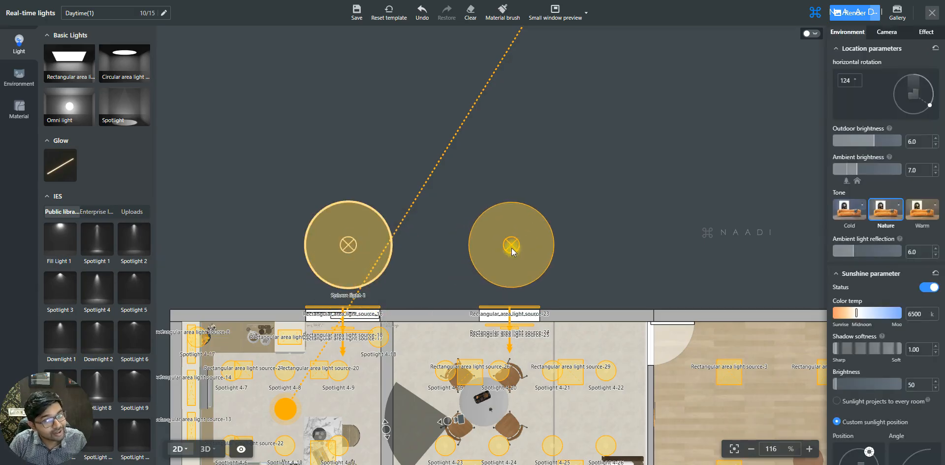
left_click(512, 247)
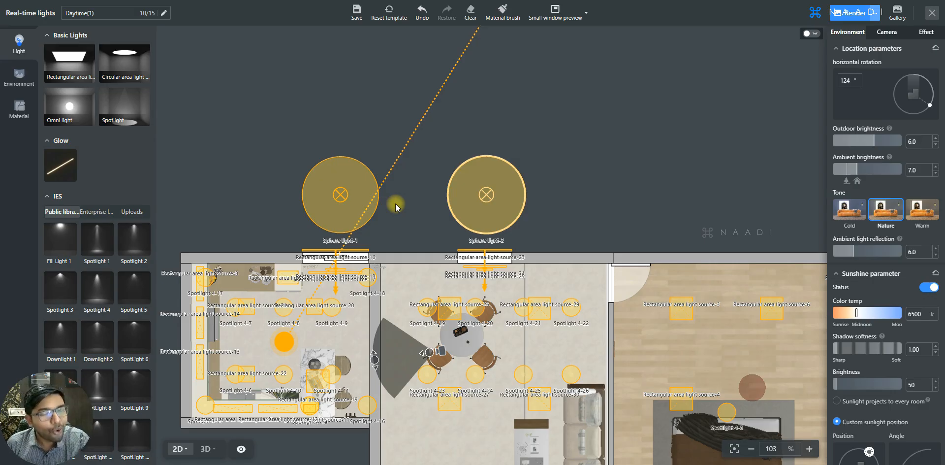
scroll(436, 221, "down", 6)
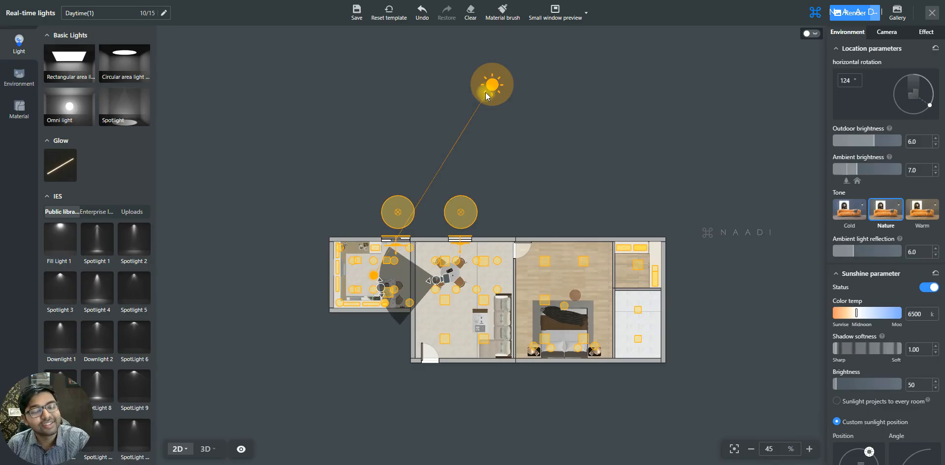
scroll(396, 217, "up", 6)
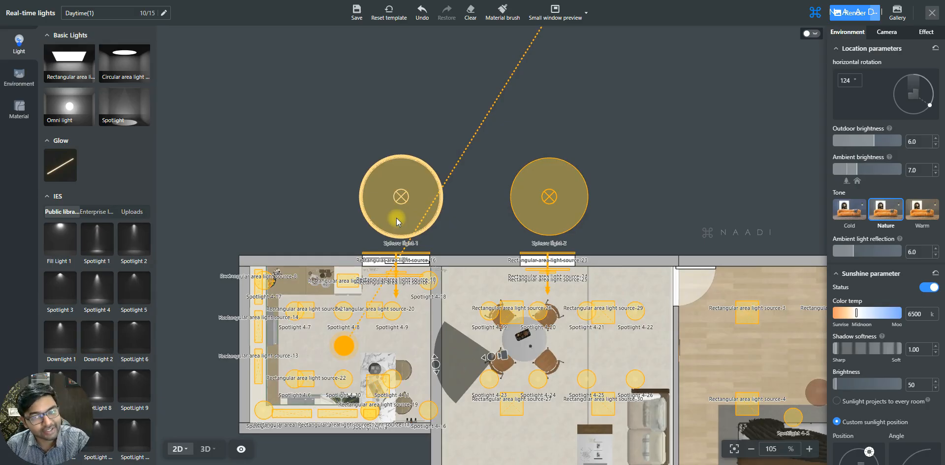
- Toggle the omni light outside the kitchen window off and on again, and set its brightness to 86%
left_click(398, 205)
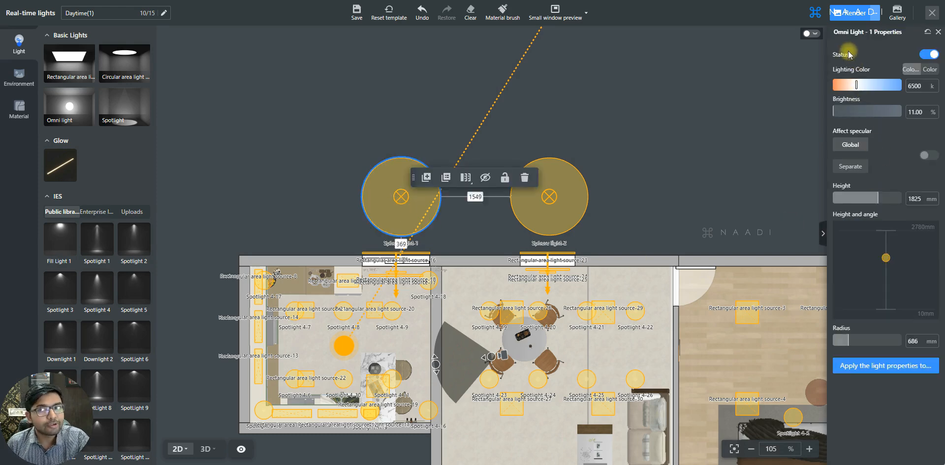
left_click(925, 54)
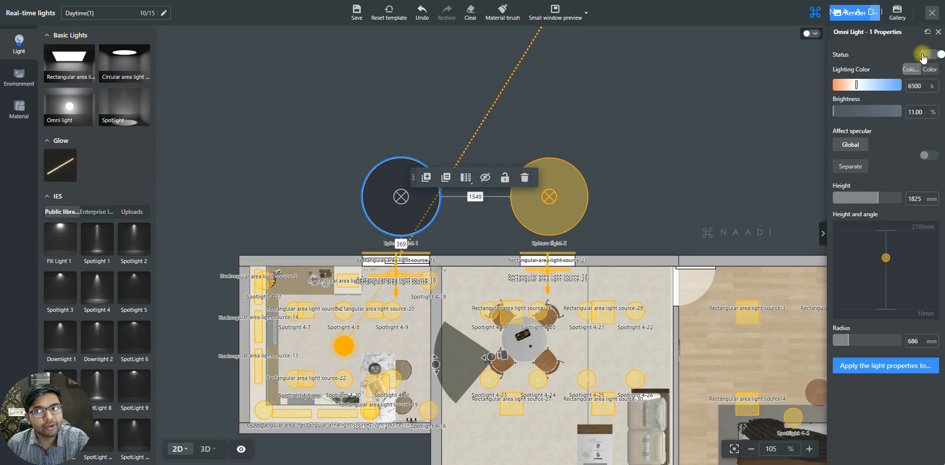
left_click(925, 54)
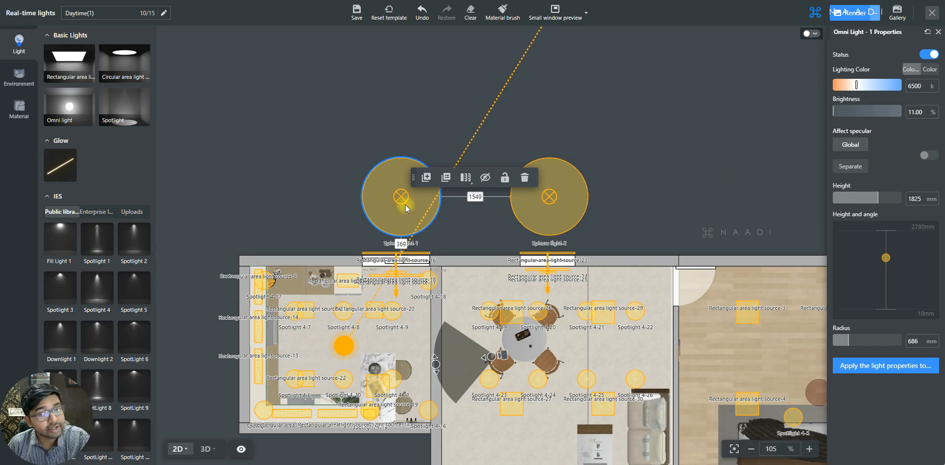
left_click(836, 112)
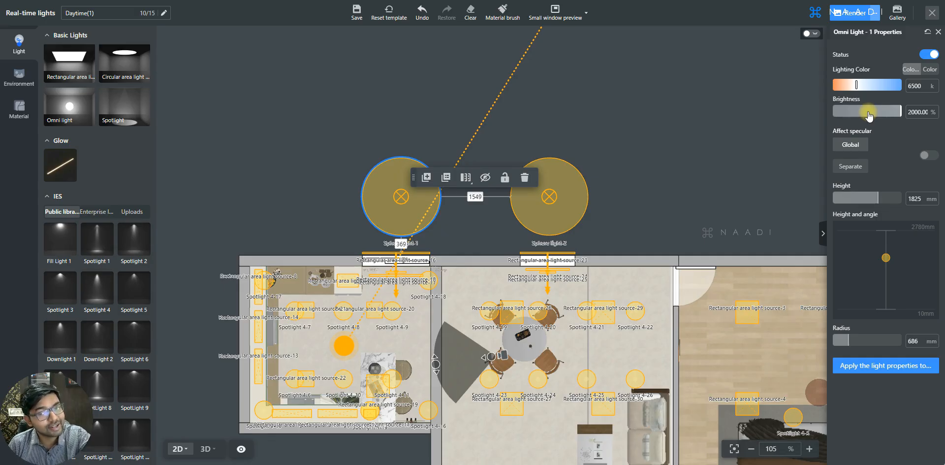
left_click_drag(868, 115, 835, 113)
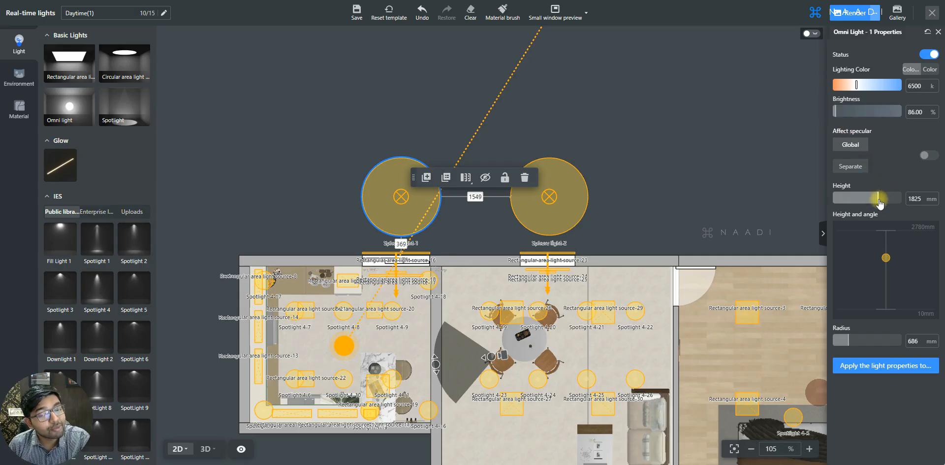
- Raise the omni light outside the kitchen window to a height of 2780 mm while viewing it in 3D
key("3")
key("d")
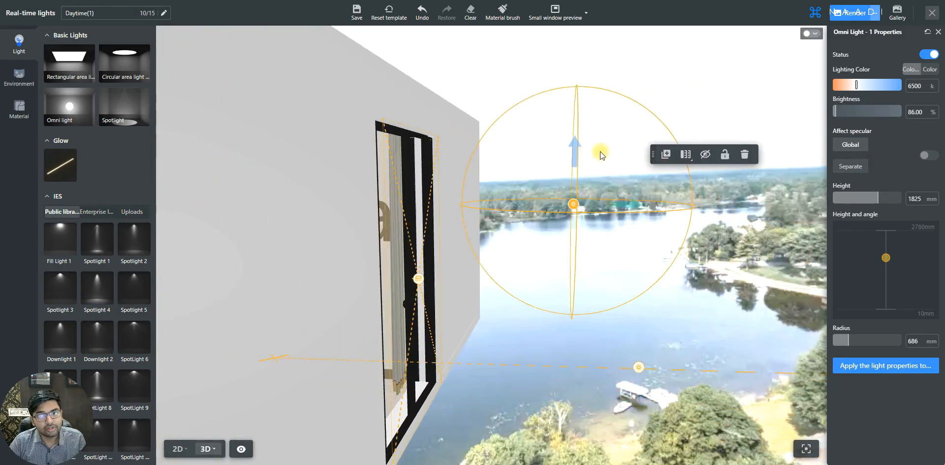
left_click(874, 198)
left_click_drag(875, 198, 901, 201)
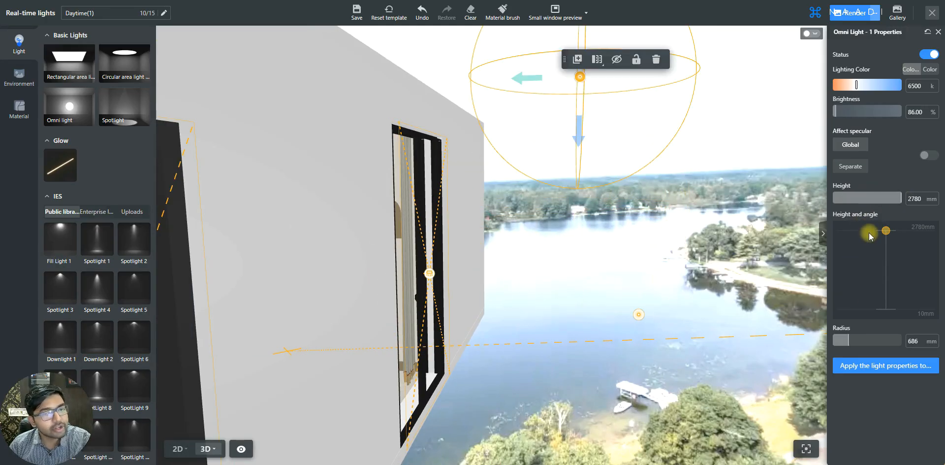
- Place a spotlight in the living area of the 2D plan, about 887 mm from the kitchen-side wall, and show its light cone in 3D
key("2")
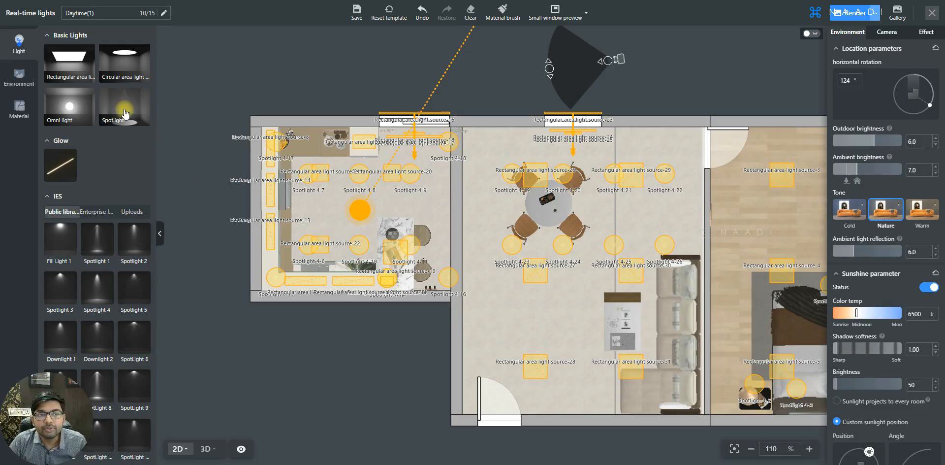
left_click_drag(124, 113, 508, 315)
left_click(507, 315)
scroll(507, 315, "up", 5)
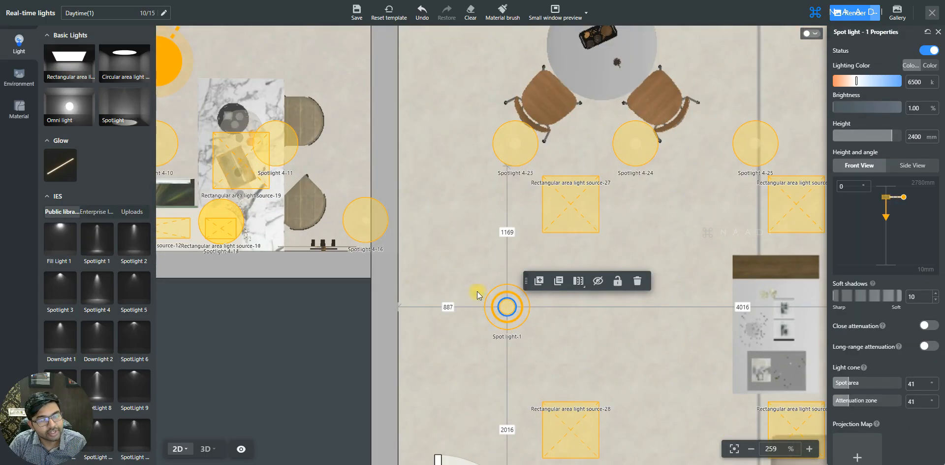
key("3")
key("a")
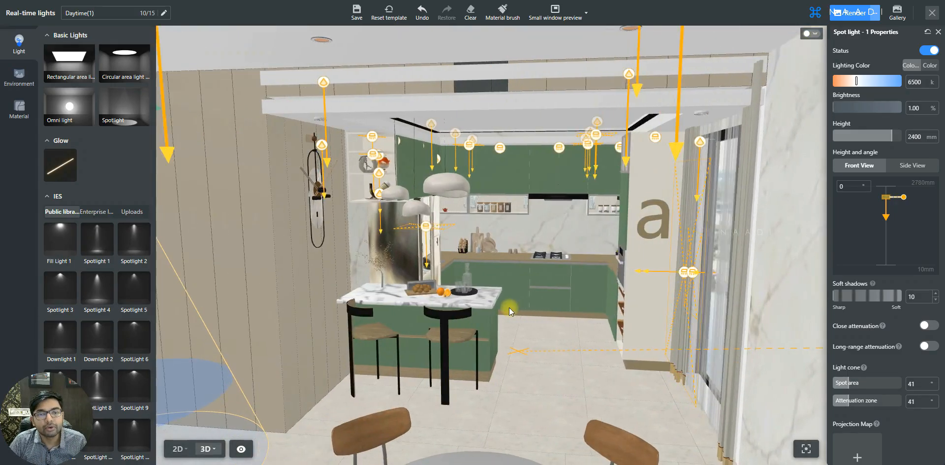
key("a")
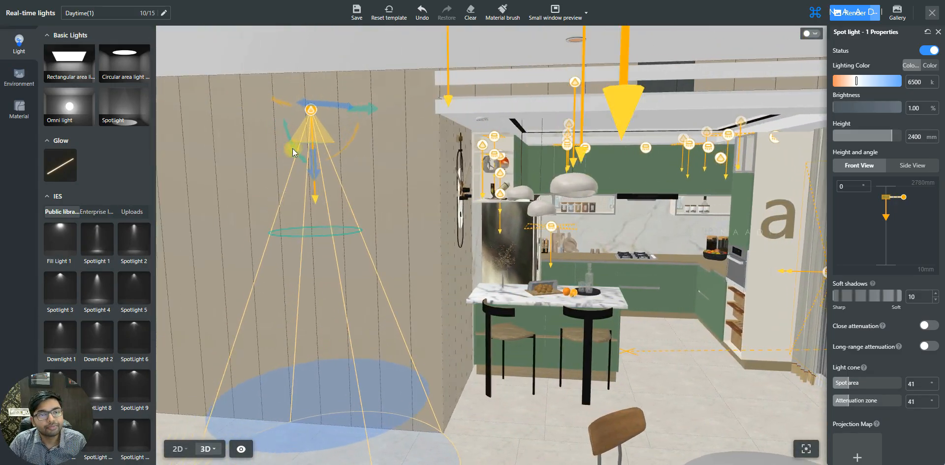
key("a")
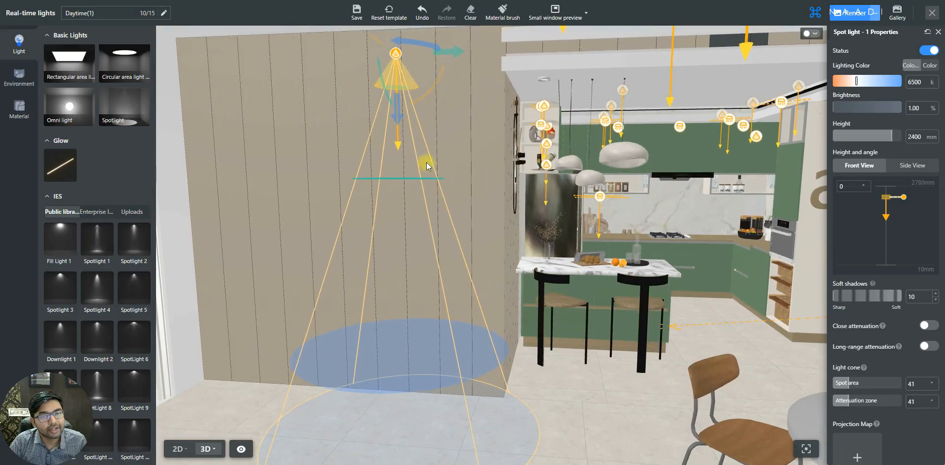
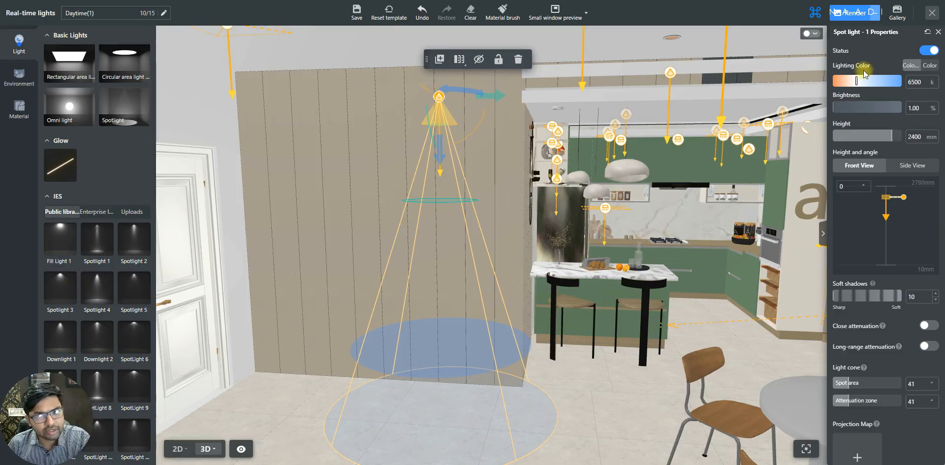
- Raise the living-area spotlight to a height of 2591 mm and show its height and angle diagram in side view
left_click(912, 68)
left_click(910, 65)
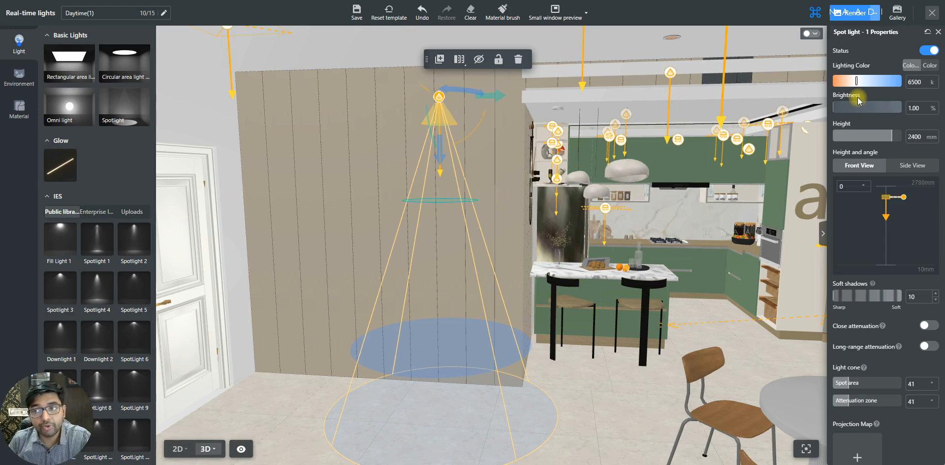
left_click_drag(891, 137, 897, 136)
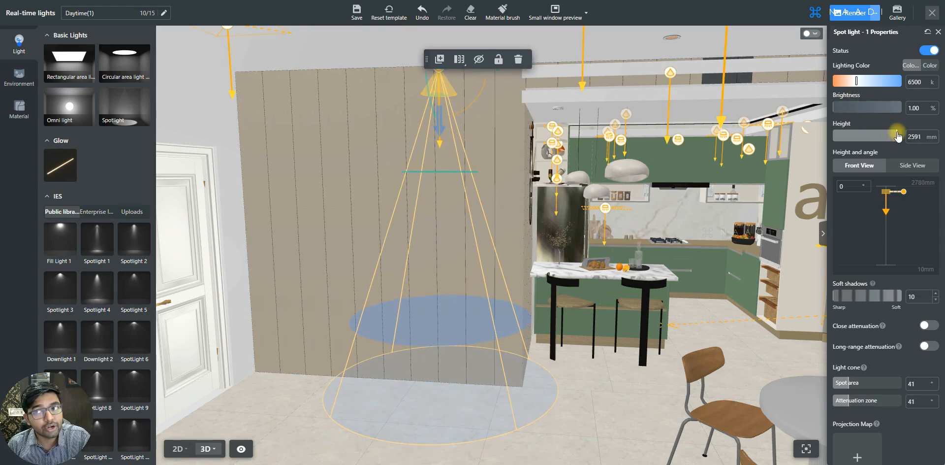
mouse_move(904, 194)
left_mouse_down()
mouse_move(904, 206)
mouse_move(907, 197)
left_mouse_up()
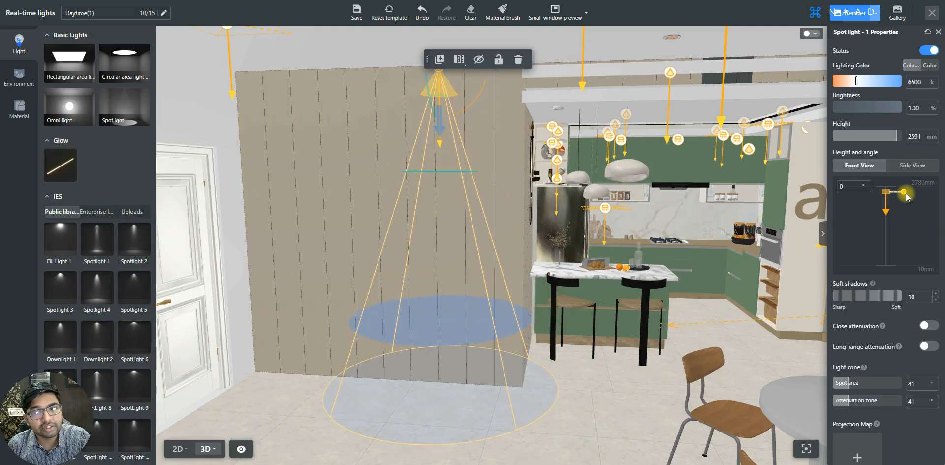
left_click(908, 165)
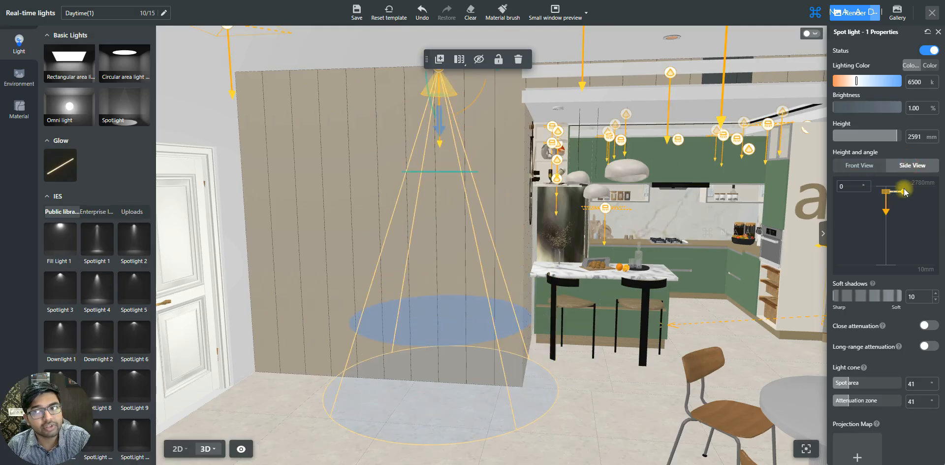
mouse_move(904, 192)
left_mouse_down()
mouse_move(907, 207)
mouse_move(905, 195)
left_mouse_up()
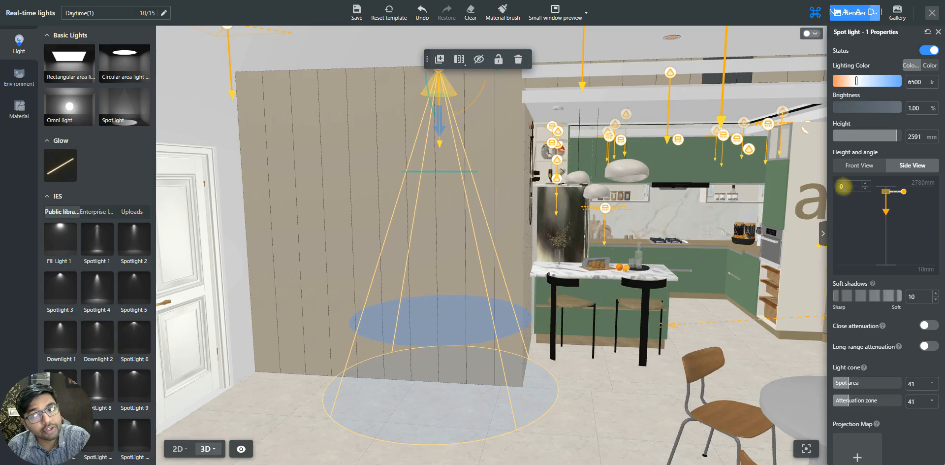
- Set the spotlight's soft shadows to 1536 while viewing its light cone against the panelled wall
scroll(459, 211, "up", 3)
scroll(433, 163, "up", 2)
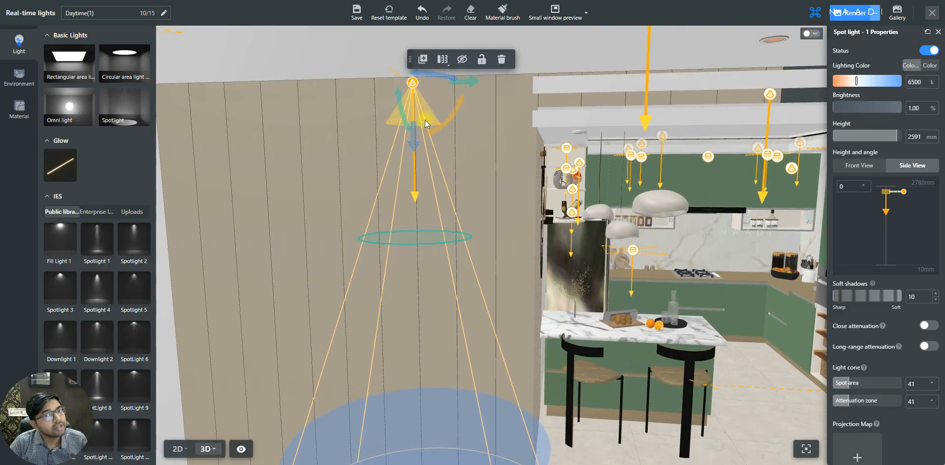
scroll(406, 110, "down", 2)
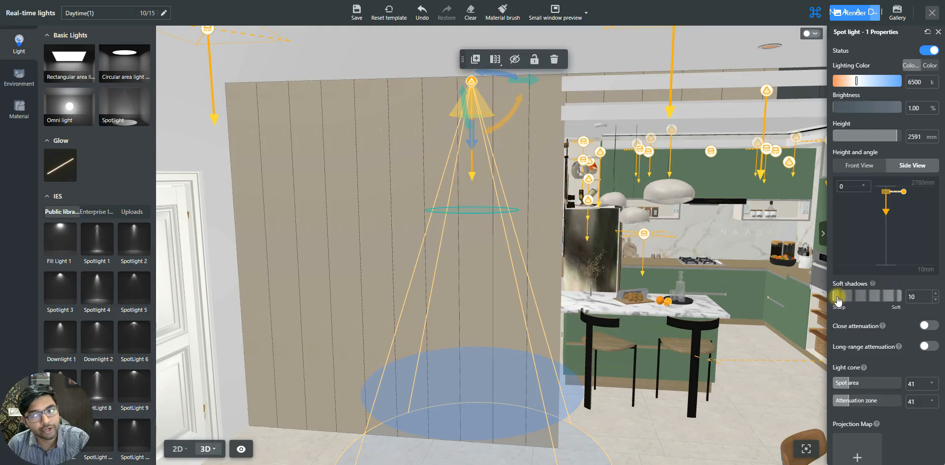
left_click_drag(838, 298, 865, 301)
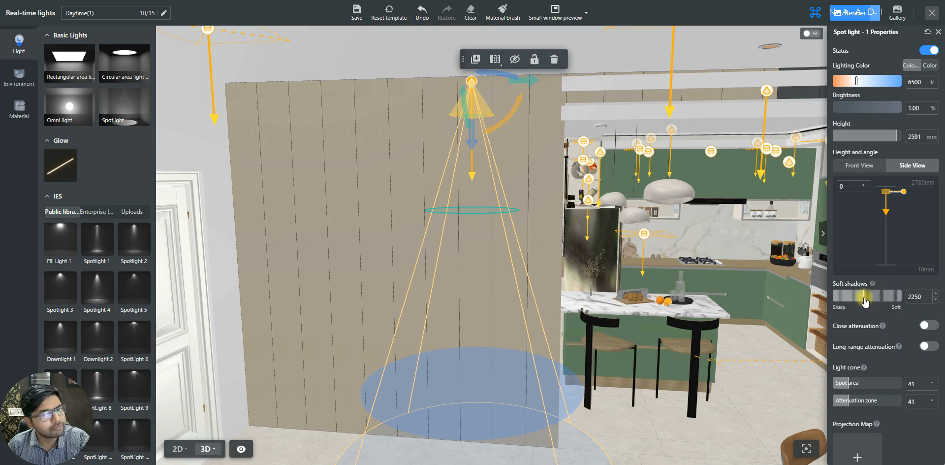
left_click_drag(865, 301, 867, 298)
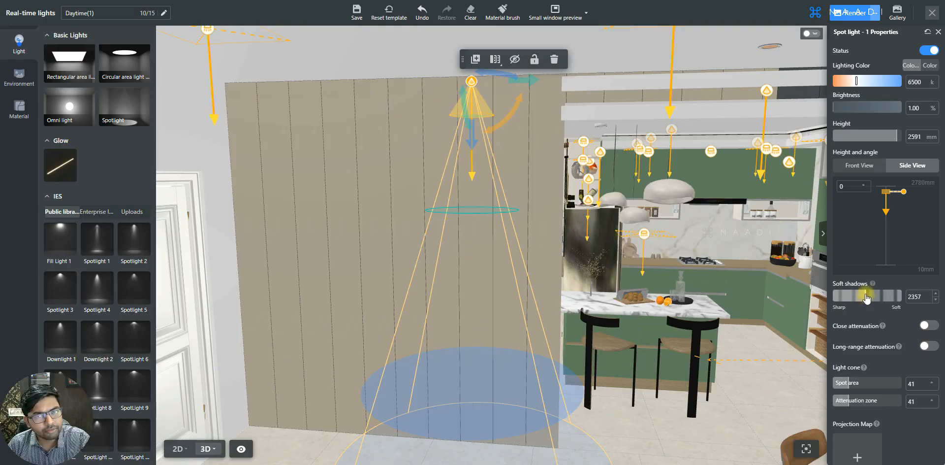
left_click_drag(866, 298, 857, 300)
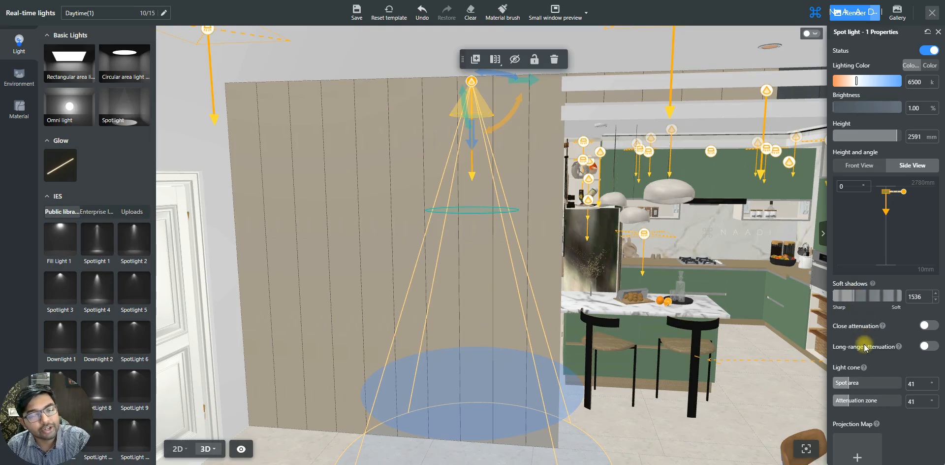
key("e")
key("q")
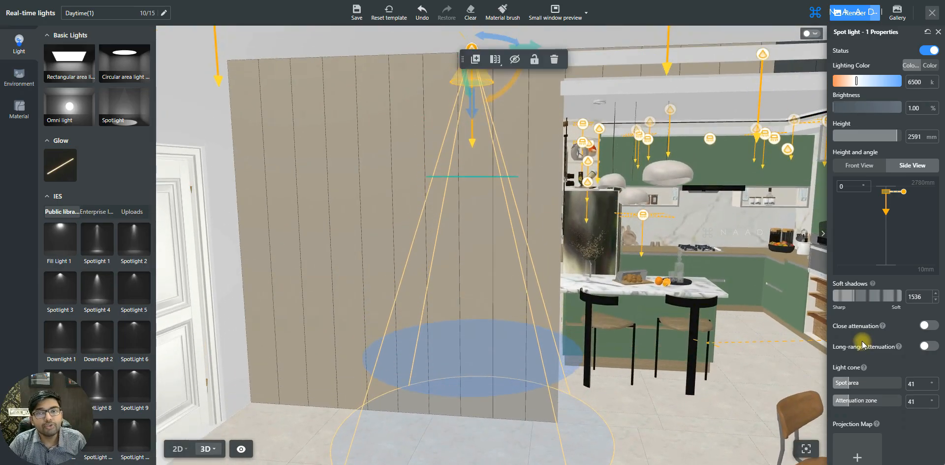
key("s")
key("e")
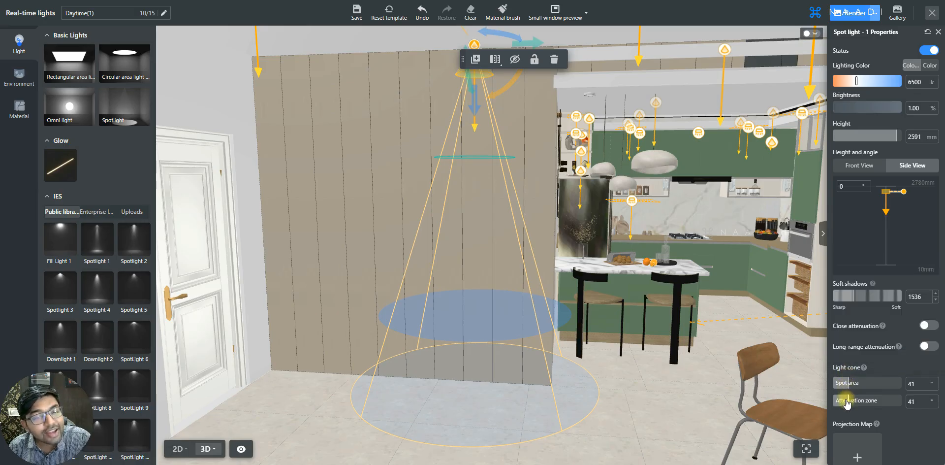
- Narrow the spotlight's light cone to a spot area of 26° and adjust its attenuation zone
left_click_drag(846, 388, 837, 388)
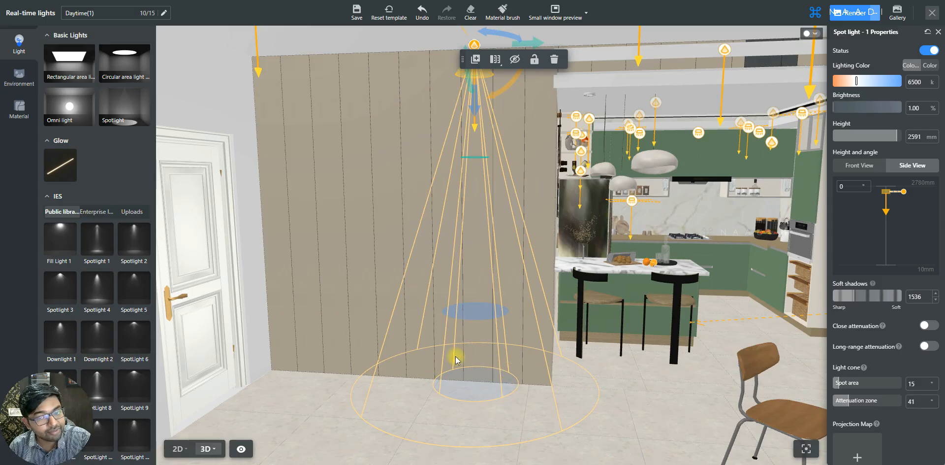
left_click(843, 383)
left_click_drag(843, 385, 843, 386)
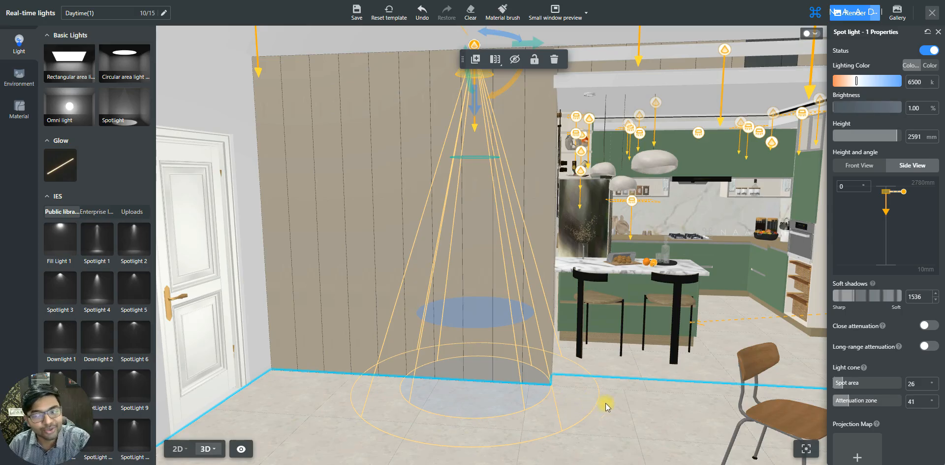
left_click(847, 400)
left_click_drag(847, 401, 850, 401)
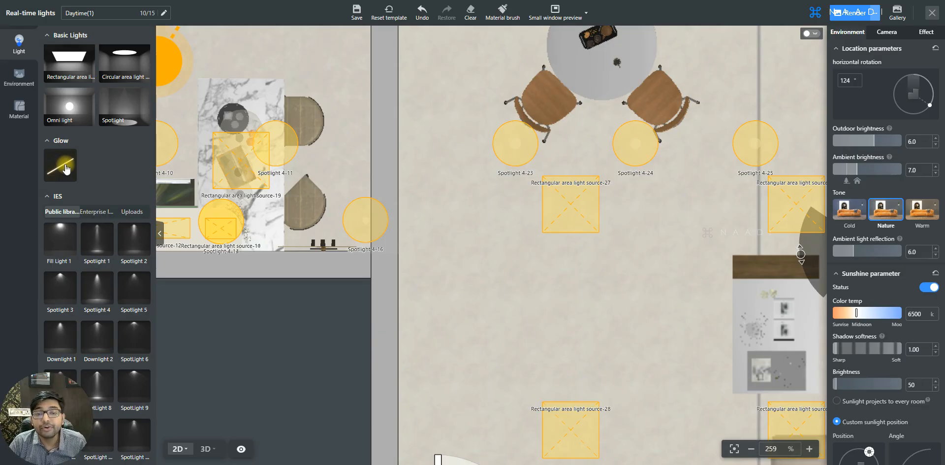
- Place a glow tube light in the living area below the dining table and stretch it to about 1625 mm long
left_click_drag(66, 170, 508, 278)
scroll(532, 275, "up", 2)
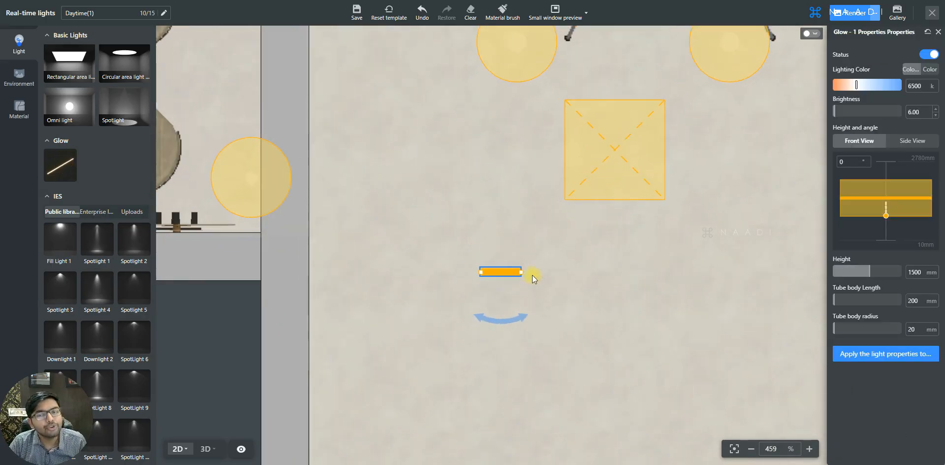
left_click(524, 271)
left_click_drag(521, 271, 806, 269)
scroll(503, 304, "down", 1)
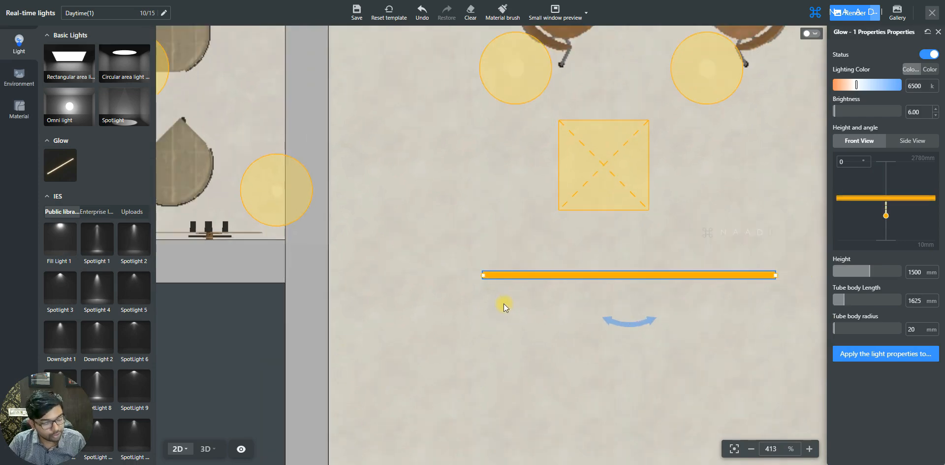
- Check the glow tube in 3D, return to the 2D plan and set its tube body length to 2293 mm
key("3")
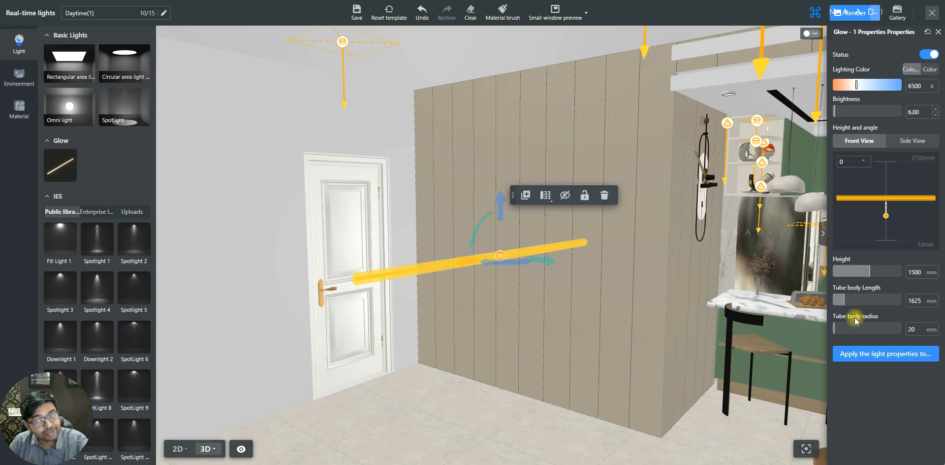
key("1")
scroll(538, 270, "up", 2)
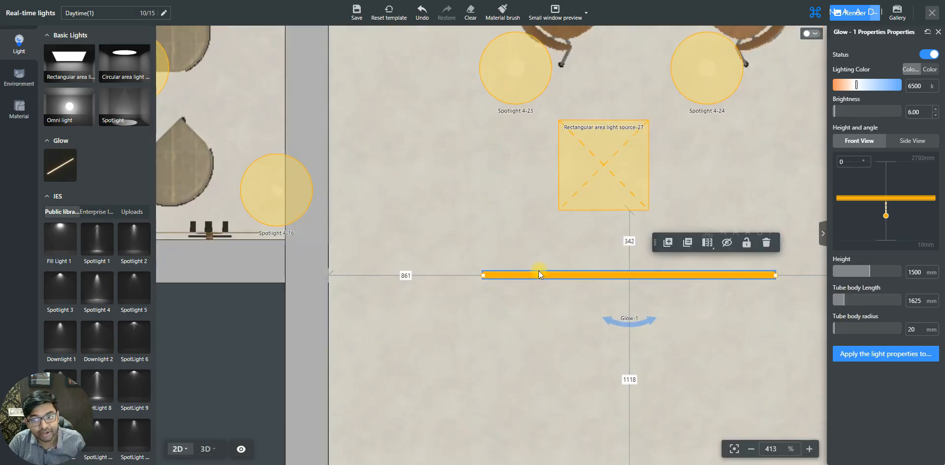
left_click(851, 305)
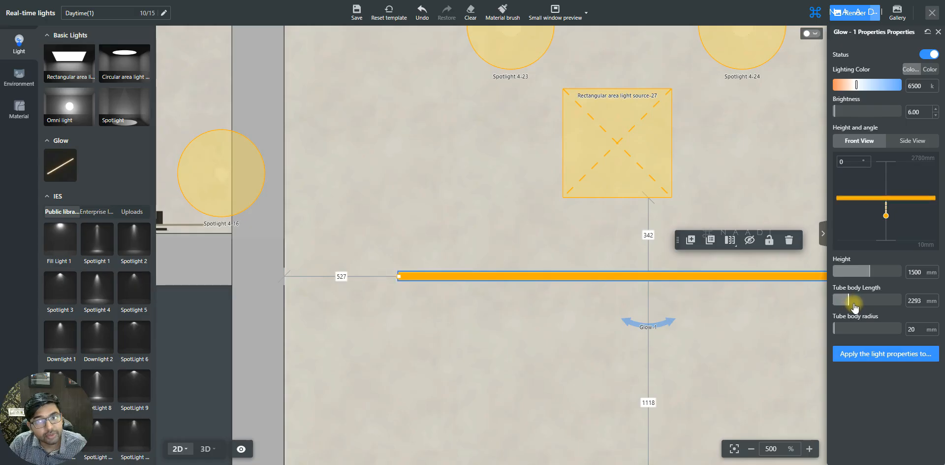
left_click_drag(851, 305, 848, 306)
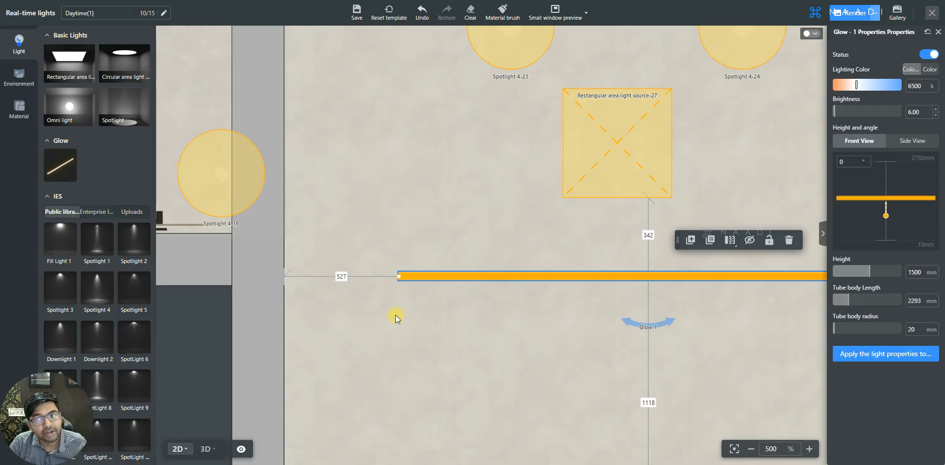
- Thin the glow light by setting its tube body radius to 15 mm
scroll(558, 308, "down", 2)
scroll(665, 308, "up", 1)
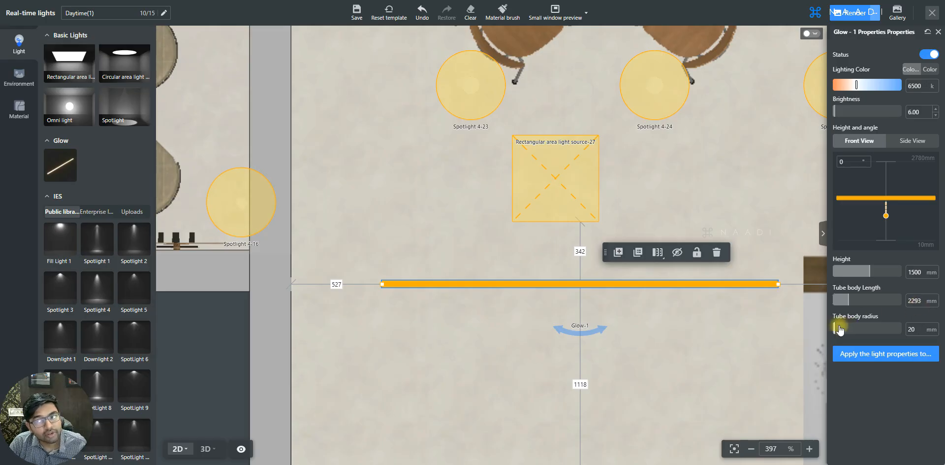
mouse_move(835, 327)
left_mouse_down()
mouse_move(848, 329)
mouse_move(835, 329)
left_mouse_up()
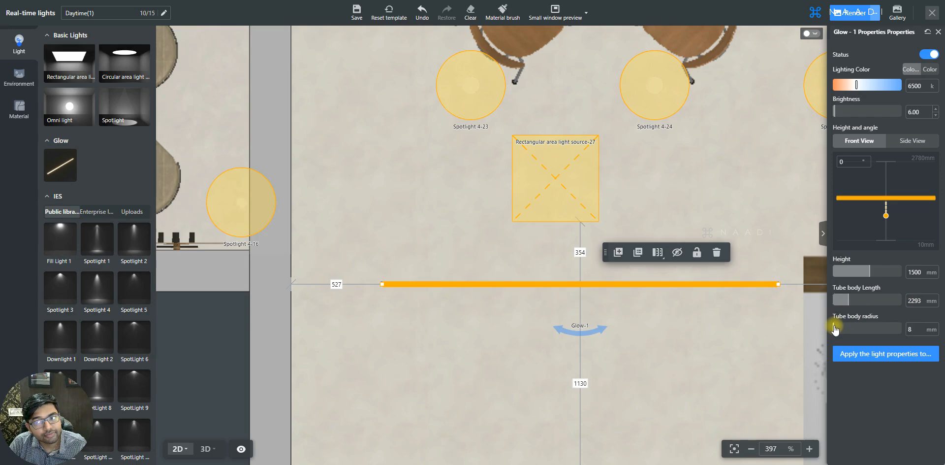
left_click_drag(835, 329, 833, 329)
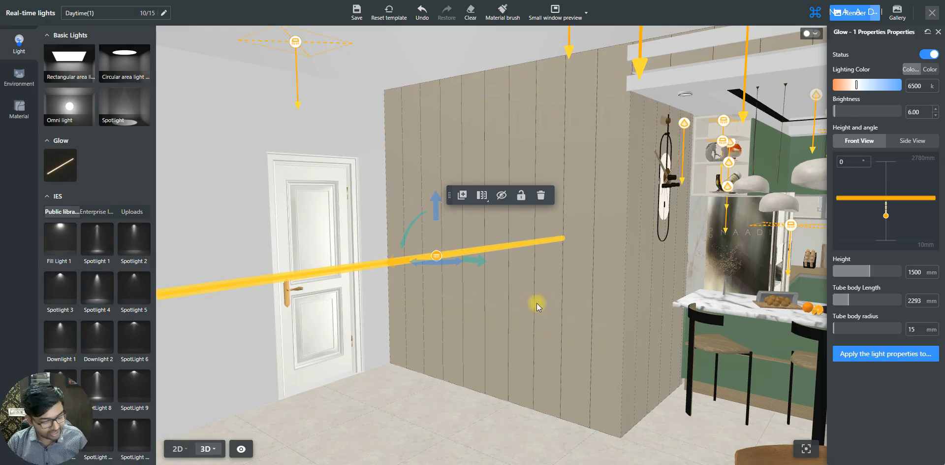
- Inspect the kitchen countertop and cabinet fronts in 3D, and move the glow light into the kitchen on the 2D plan
left_click_drag(536, 302, 409, 124)
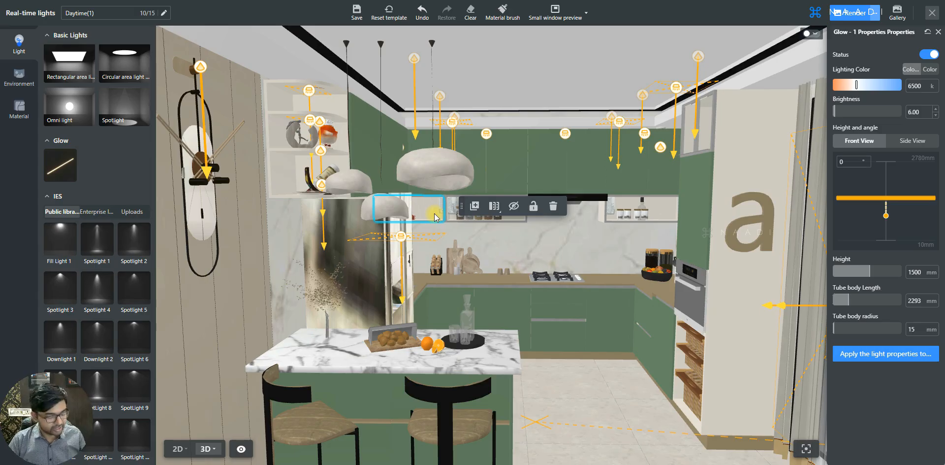
key("w")
key("e")
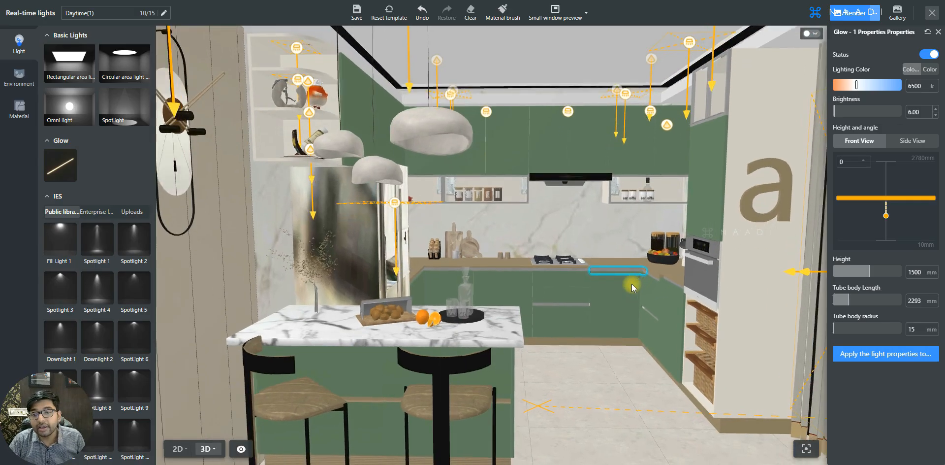
key("d")
key("w")
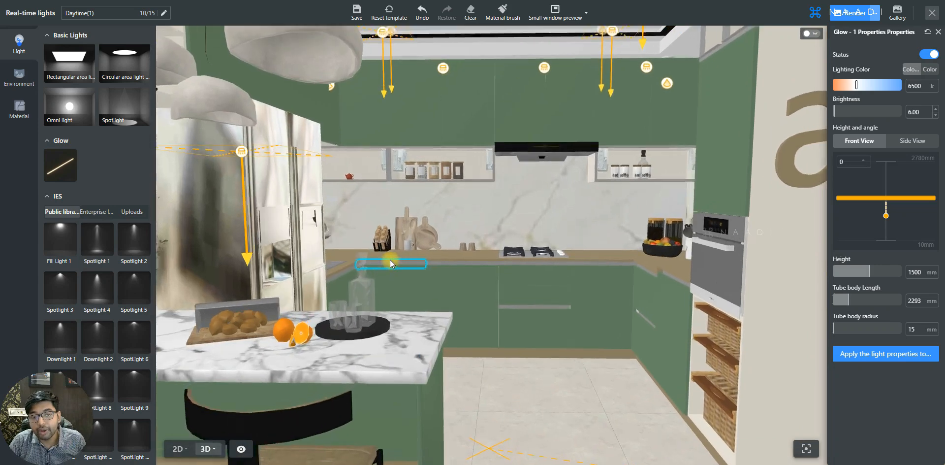
left_click(358, 273)
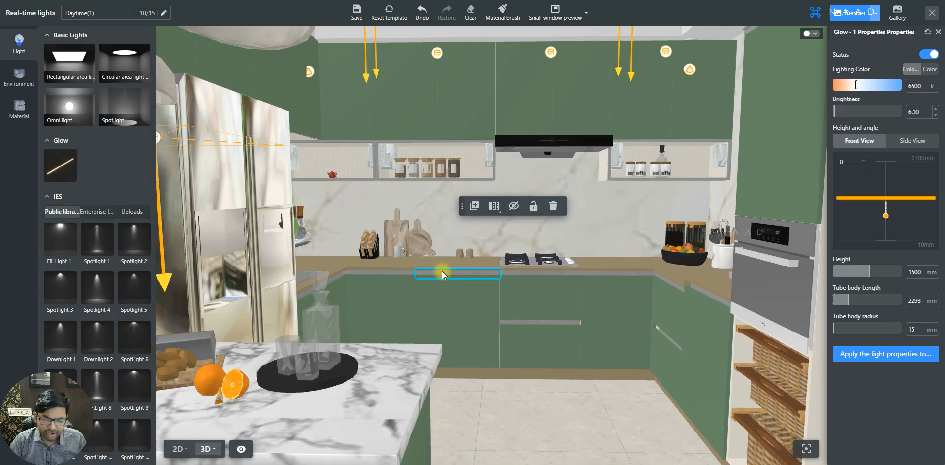
key("1")
scroll(535, 305, "down", 3)
scroll(531, 295, "down", 5)
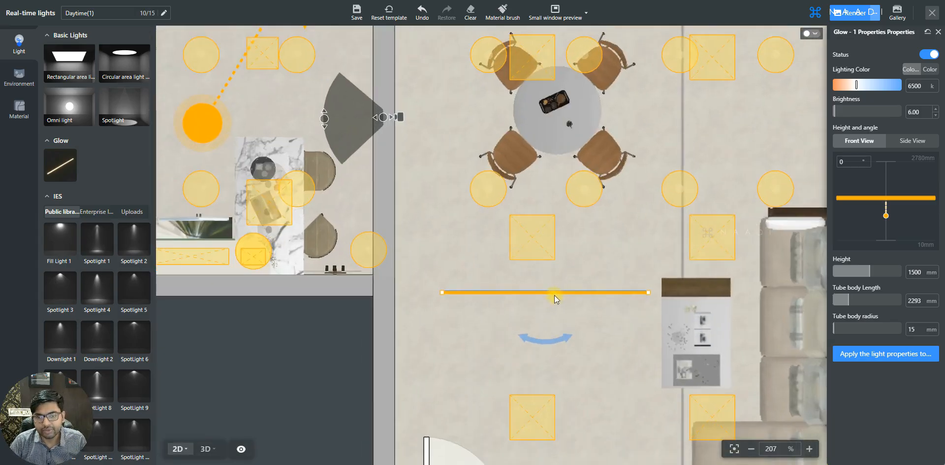
scroll(618, 315, "up", 3)
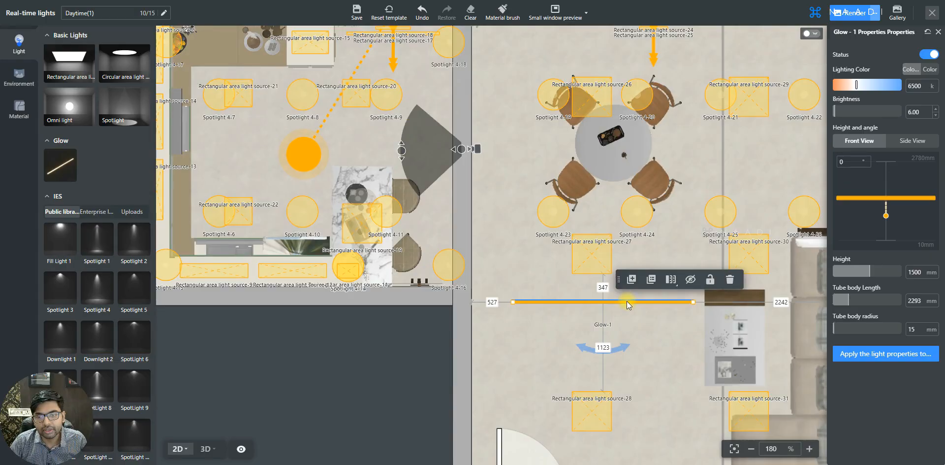
left_click_drag(627, 302, 240, 128)
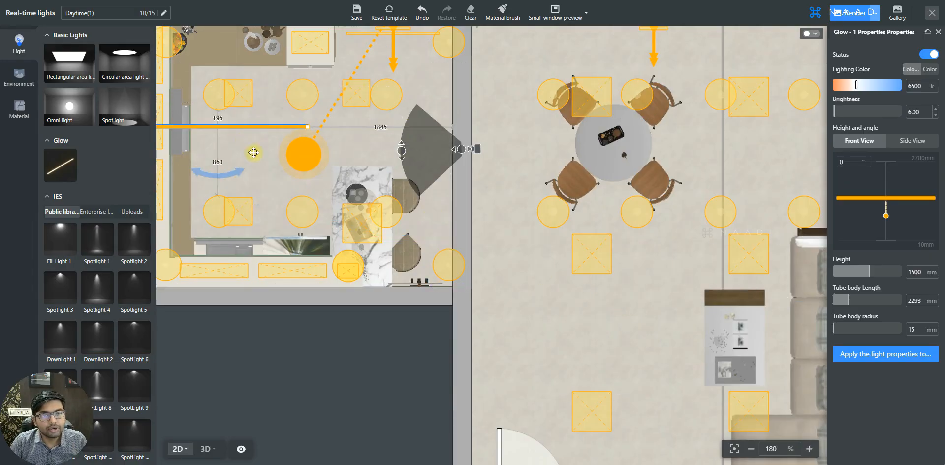
- Rotate the glow light a quarter turn and position it along the front edge of the cooktop counter in the plan
left_click_drag(238, 173, 255, 100)
scroll(188, 205, "down", 5)
scroll(241, 214, "up", 10)
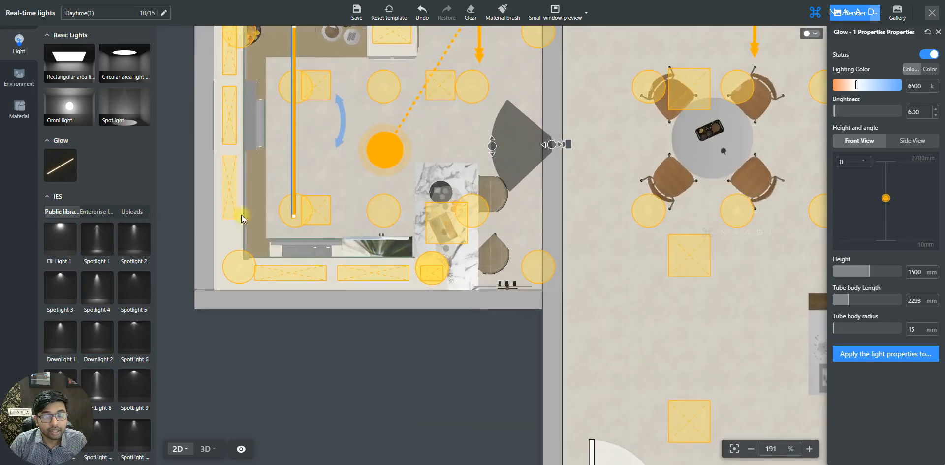
left_click_drag(327, 201, 275, 239)
scroll(297, 287, "down", 3)
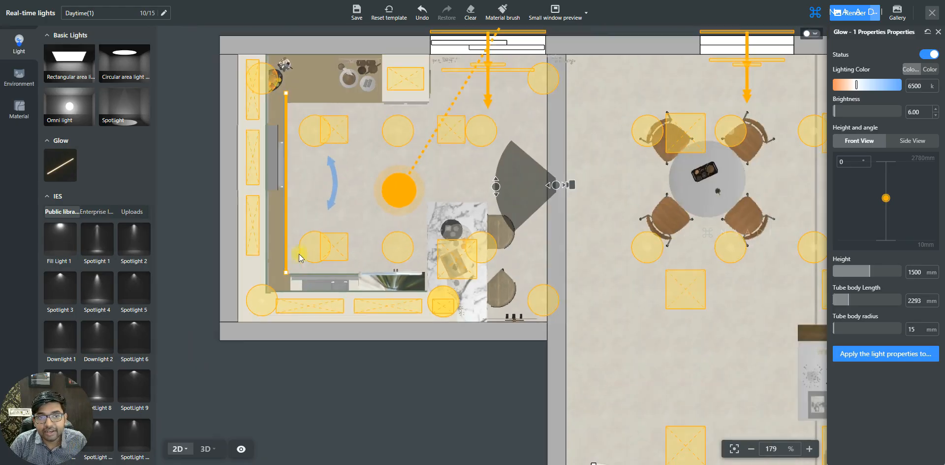
scroll(292, 77, "up", 10)
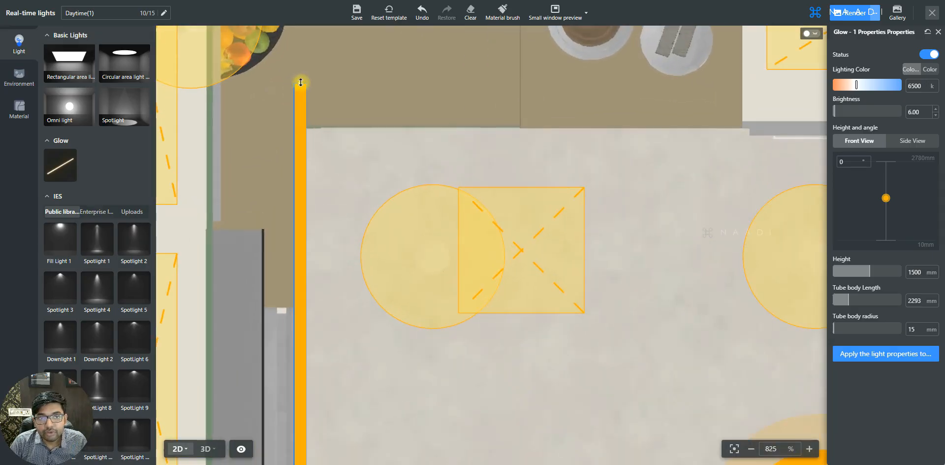
- Shorten the glow tube to 2177 mm to fit the cooktop counter, and lower it in 3D to the countertop's front edge at about 820 mm
left_click_drag(300, 81, 298, 125)
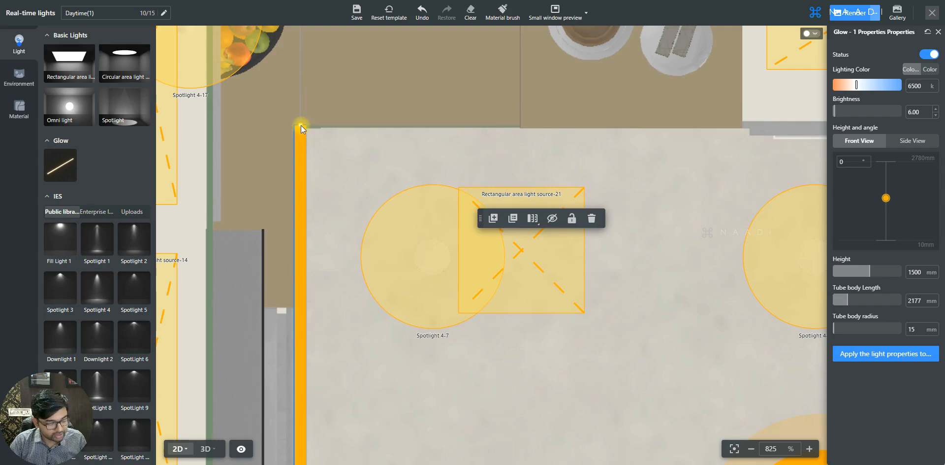
key("3")
scroll(502, 197, "up", 4)
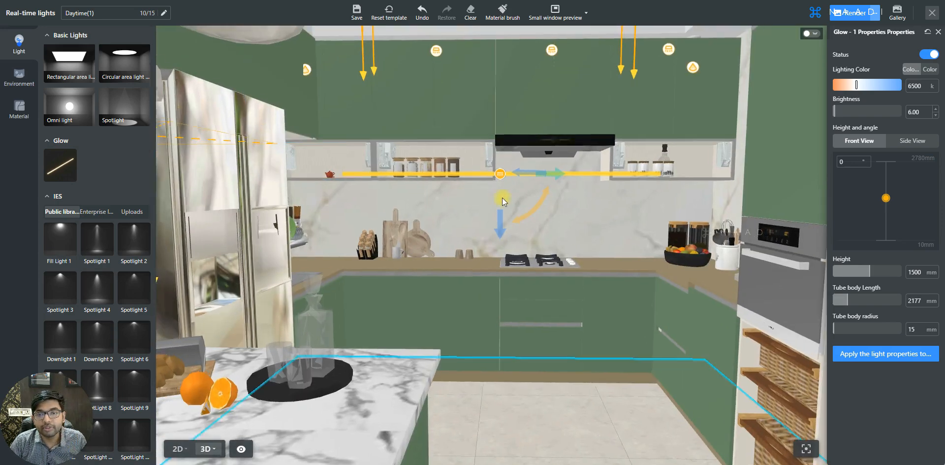
scroll(500, 218, "up", 4)
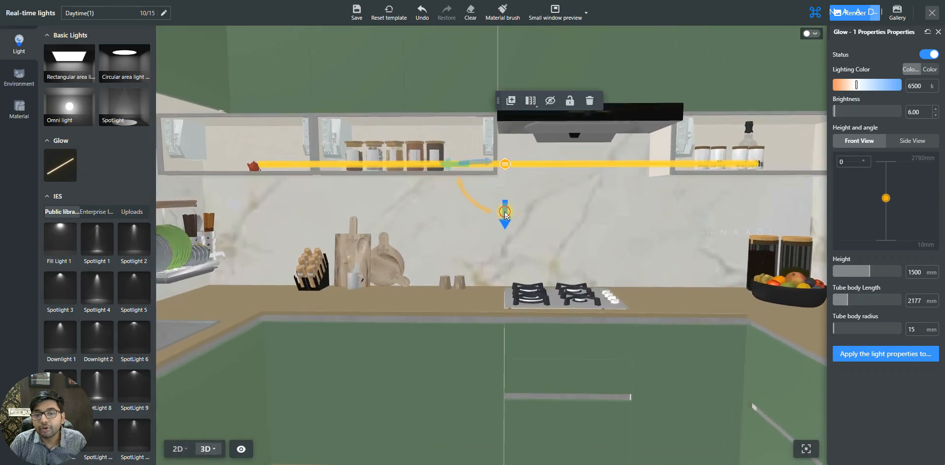
left_click_drag(503, 234, 494, 364)
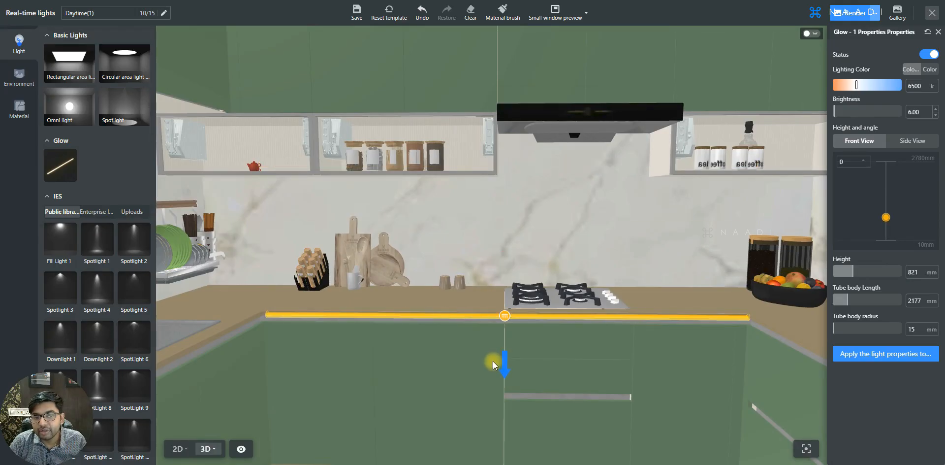
left_click(494, 364)
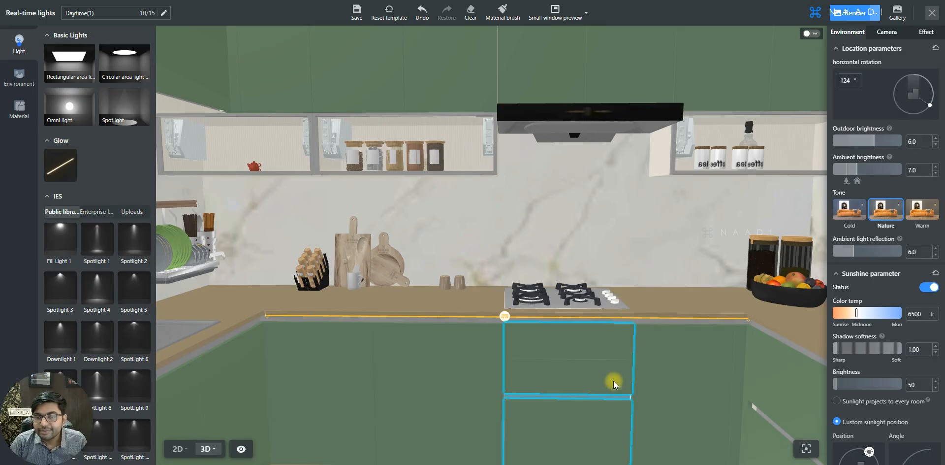
- Review the glow light under the cooktop counter from farther back in 3D, and delete it
scroll(601, 369, "down", 3)
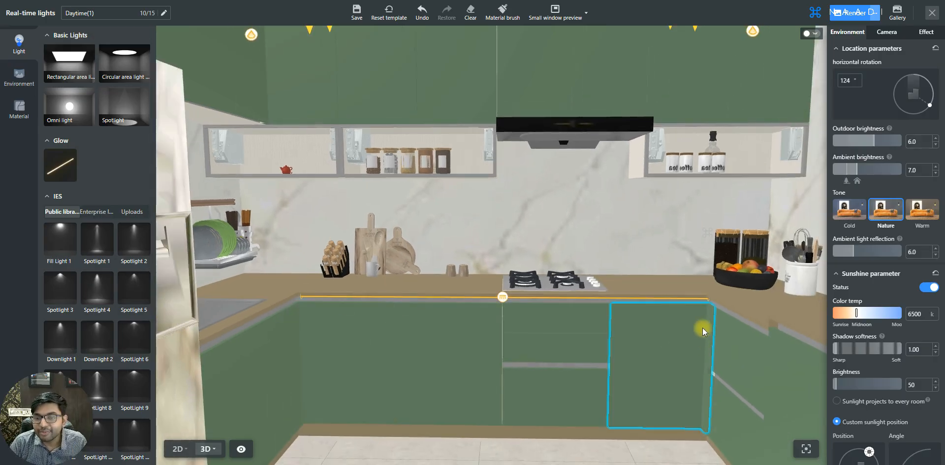
scroll(406, 292, "down", 3)
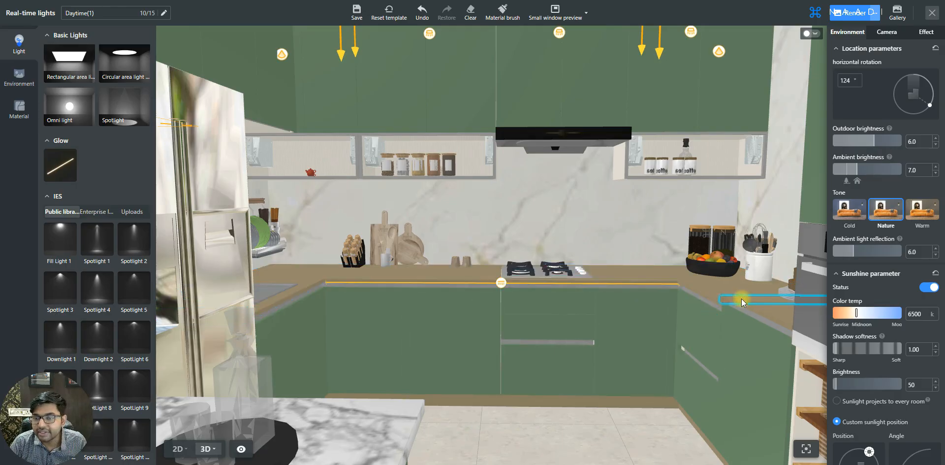
scroll(742, 299, "down", 3)
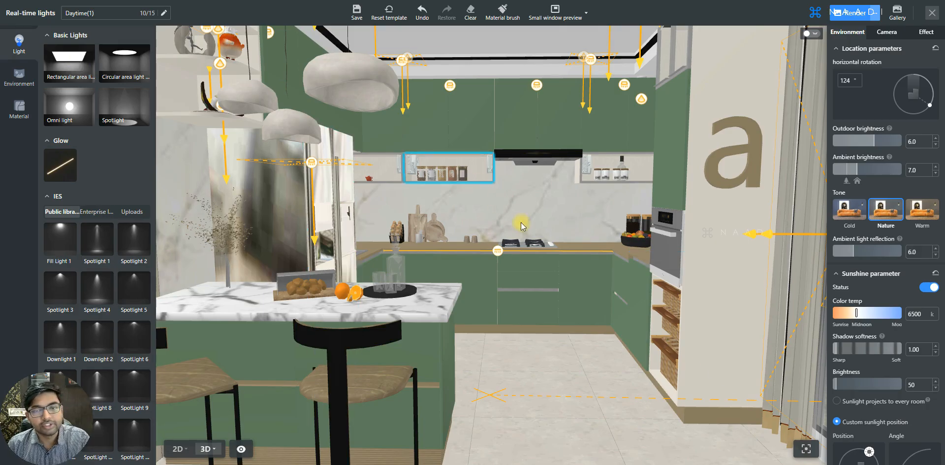
left_click(494, 250)
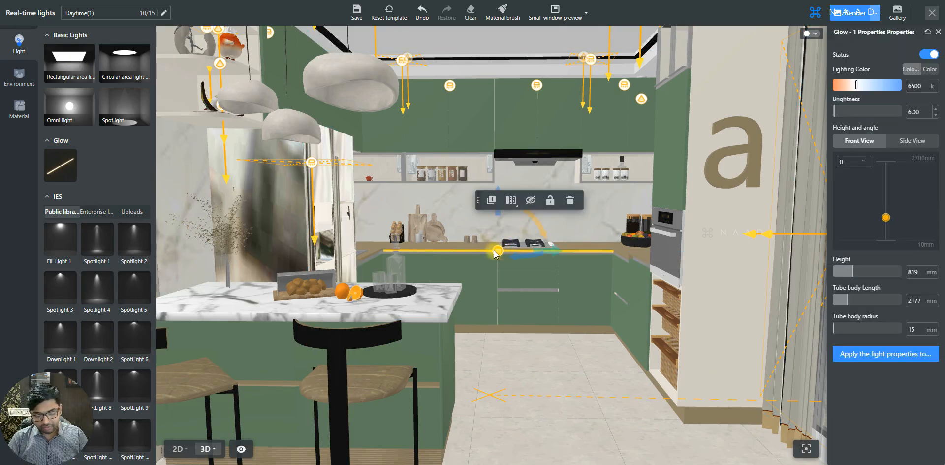
key("Escape")
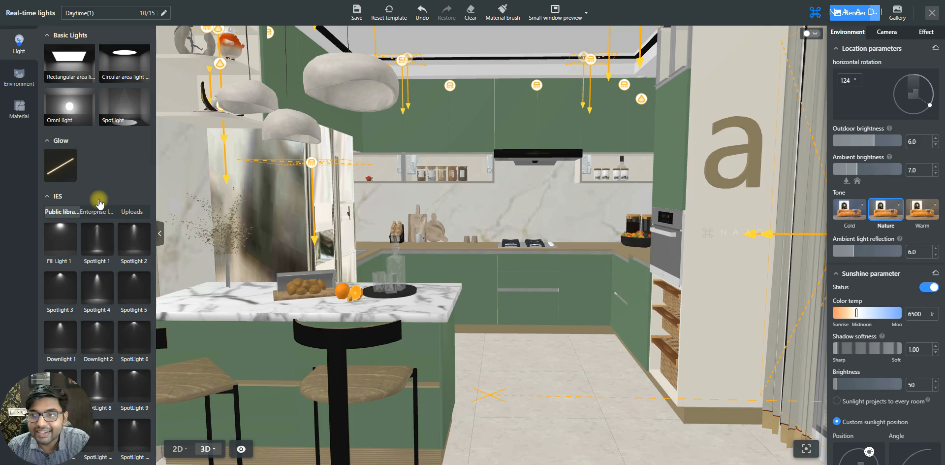
- Place an IES Fill Light 1 from the public library on the 2D plan, between the two corner spotlights on the kitchen's bar-stool side
scroll(98, 203, "down", 1)
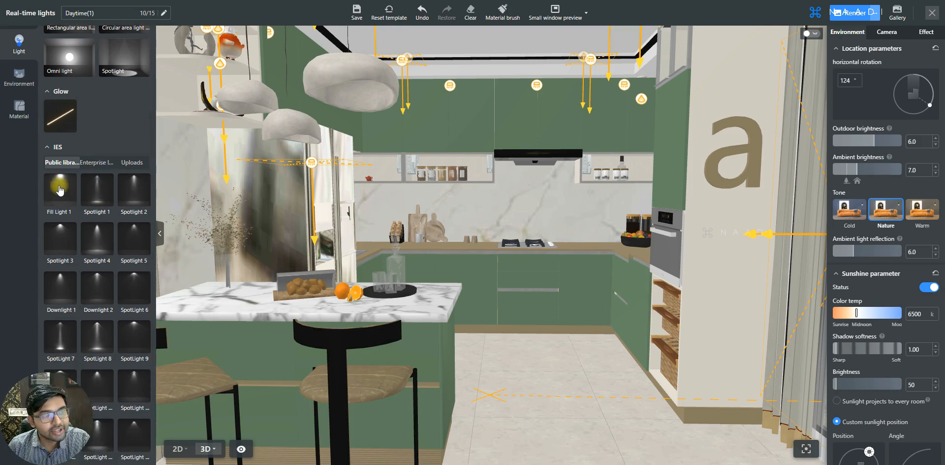
scroll(126, 197, "down", 2)
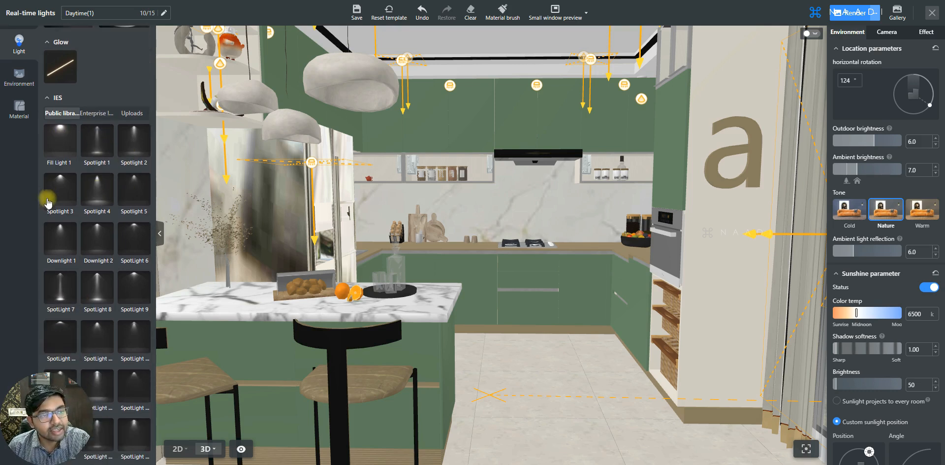
scroll(107, 254, "down", 1)
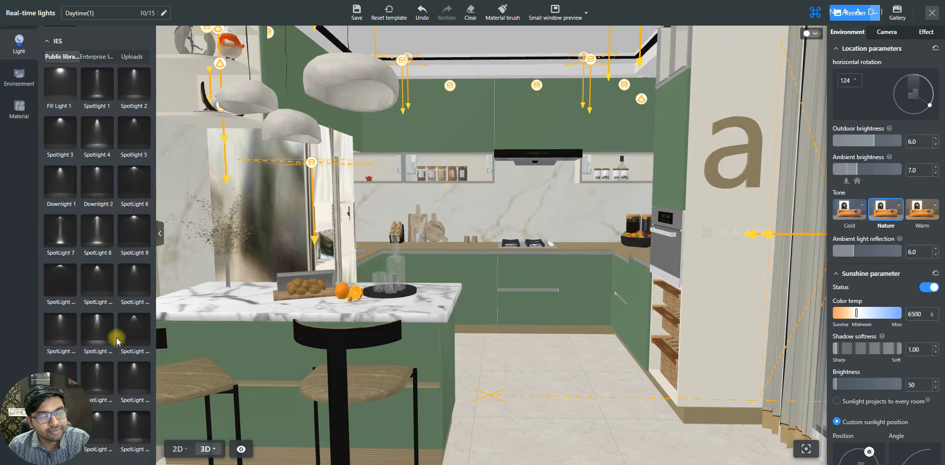
scroll(126, 381, "up", 2)
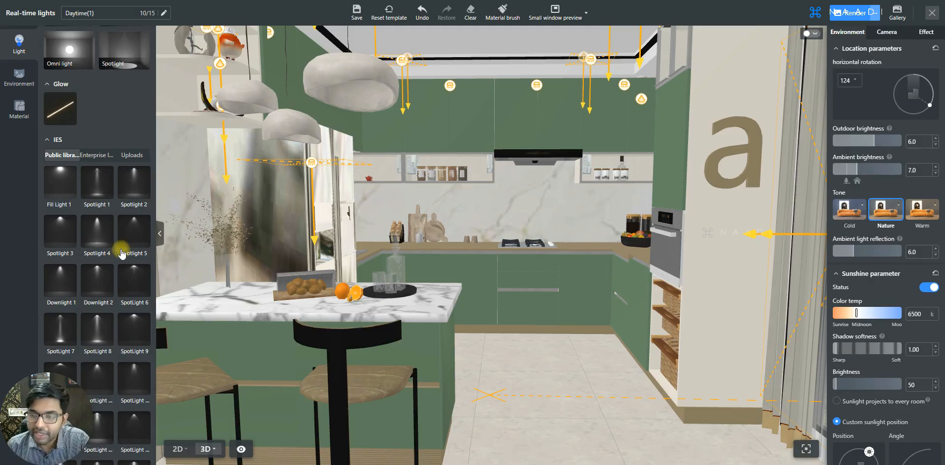
scroll(91, 199, "down", 1)
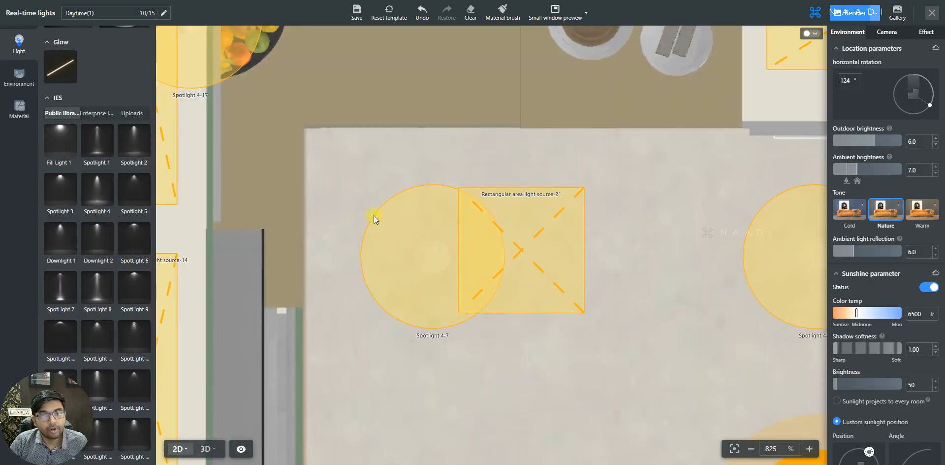
scroll(413, 170, "down", 7)
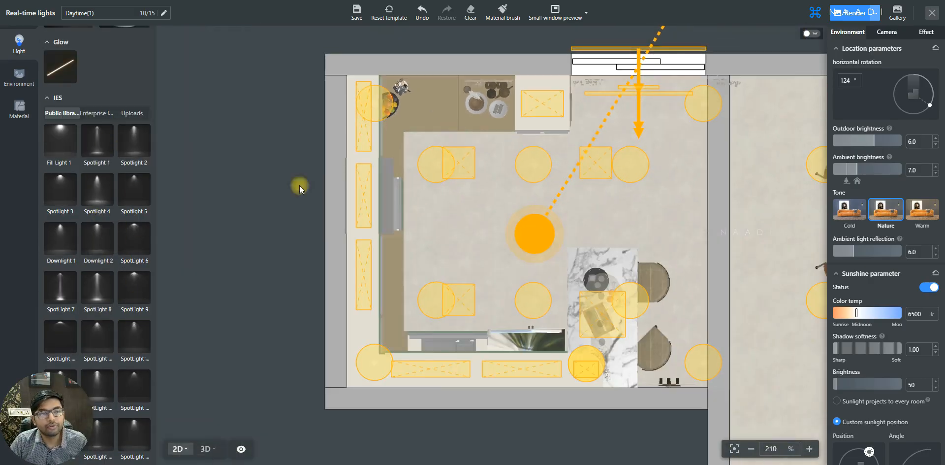
left_click(60, 140)
left_click(696, 200)
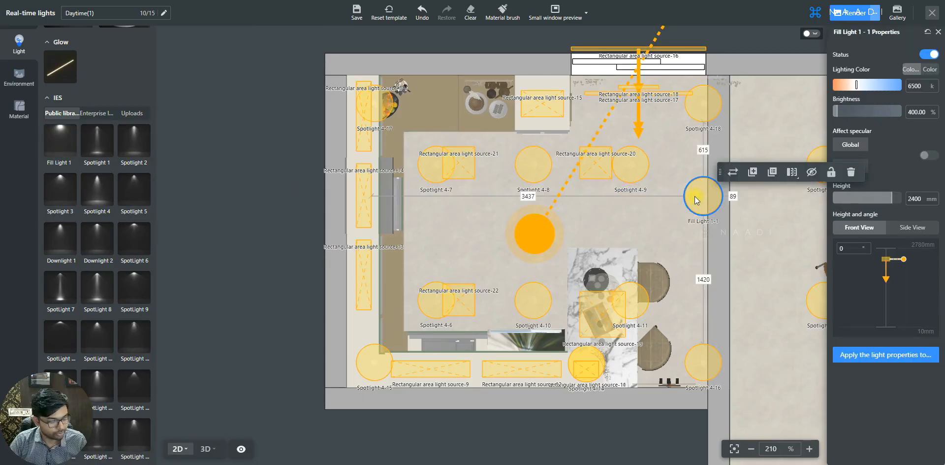
- Inspect the new fill light's position and beam cone in the 3D kitchen view
key("3")
left_click_drag(507, 126, 491, 70)
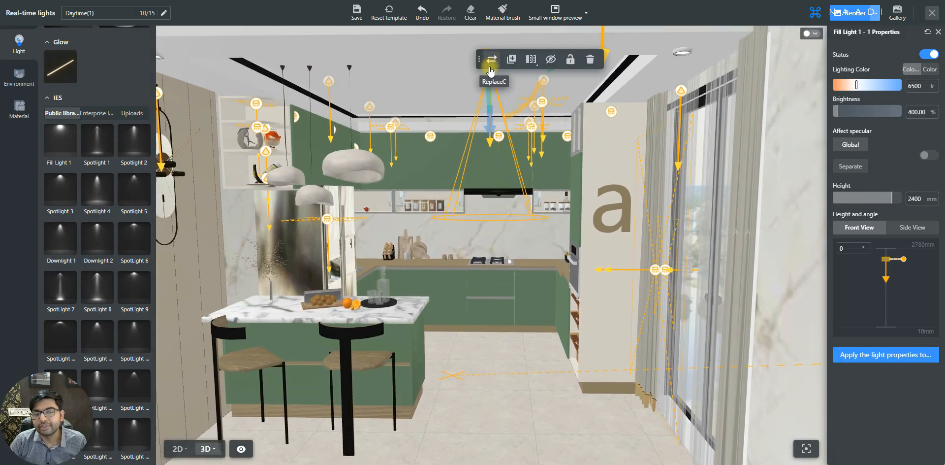
key("q")
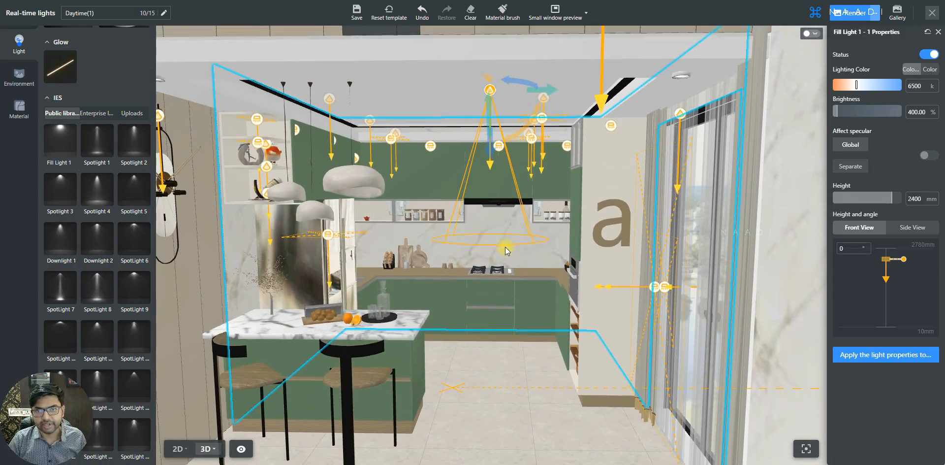